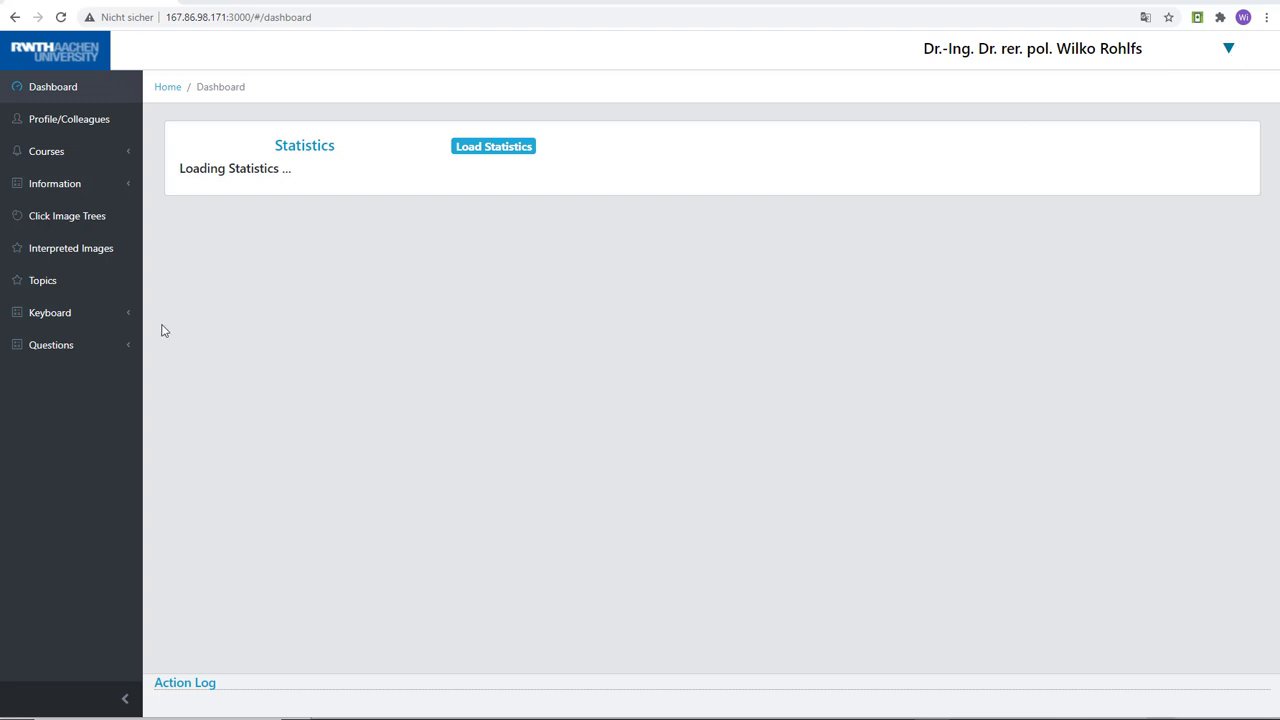
# Start a new multiple choice question with the topic Conduction and the subtopic Fins
pyautogui.click(60, 357)
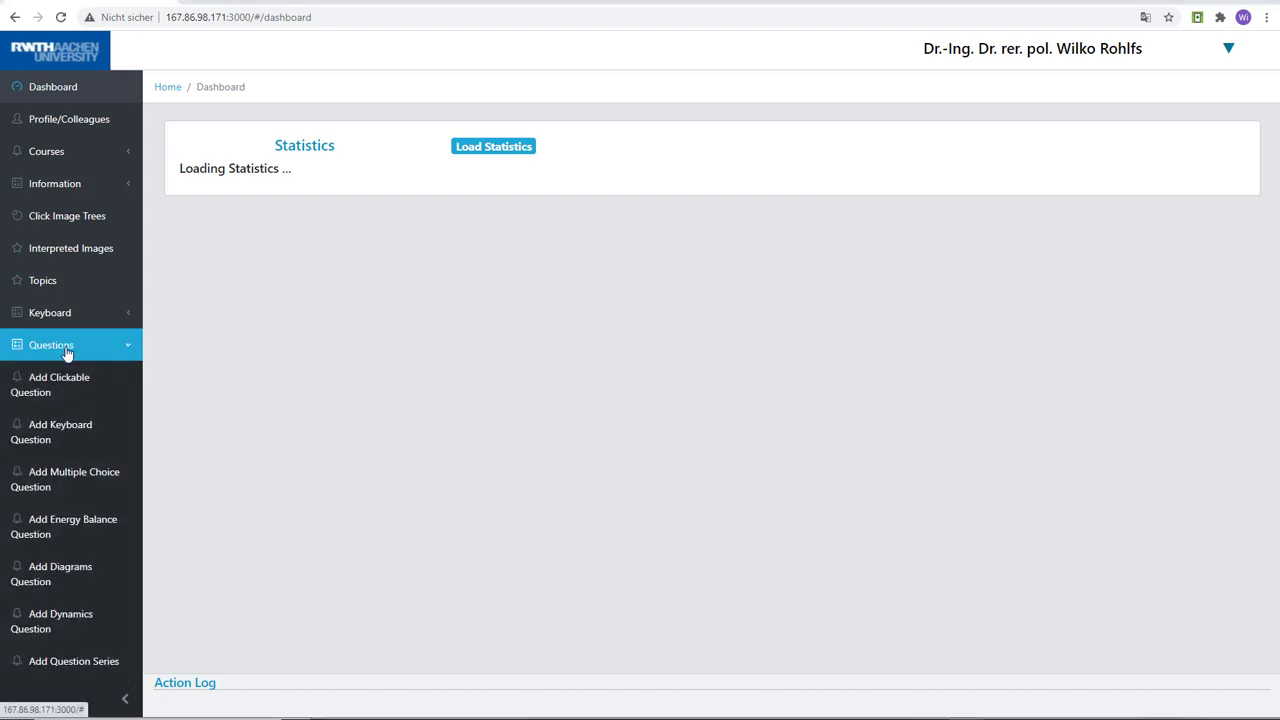
pyautogui.click(57, 482)
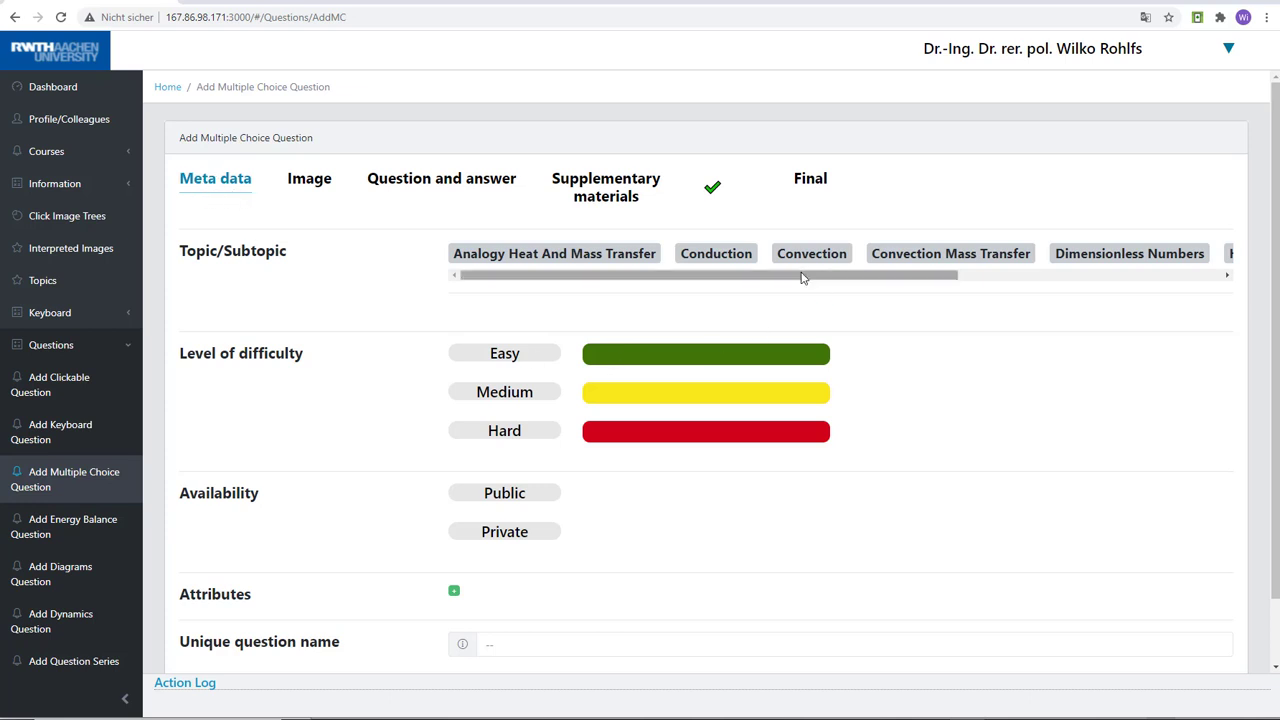
pyautogui.click(702, 255)
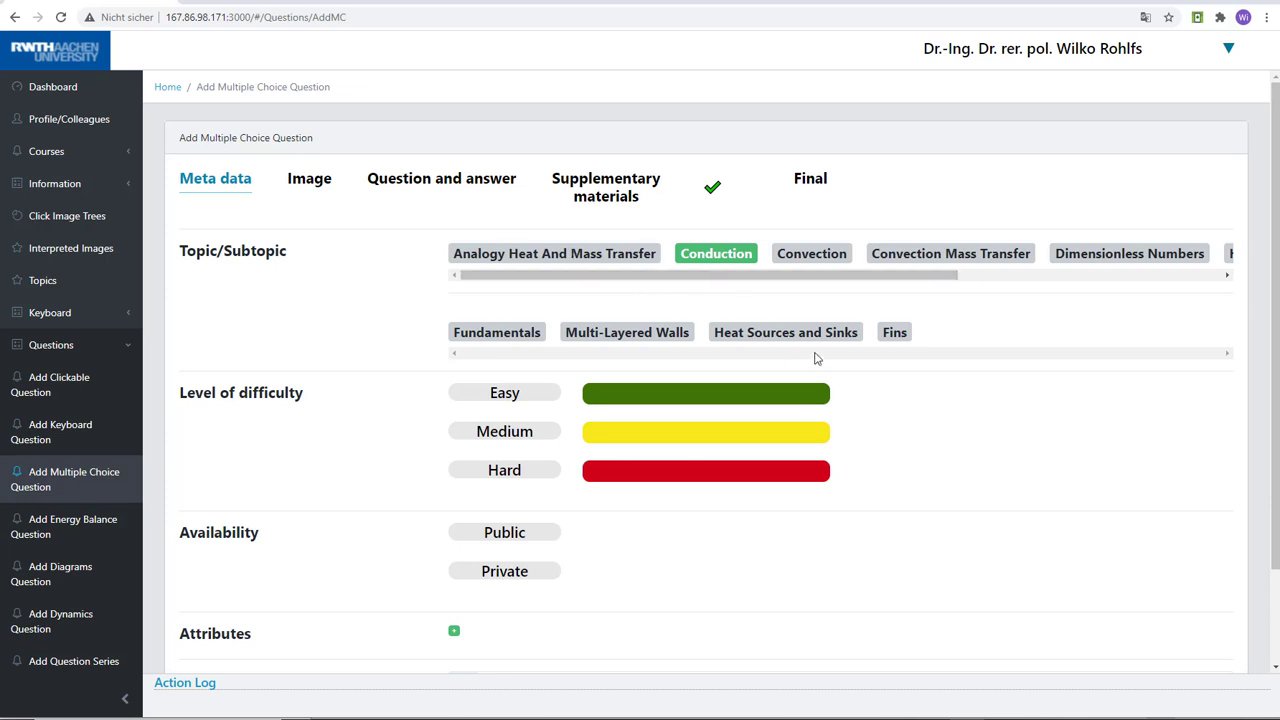
pyautogui.click(895, 333)
# Set the question's level of difficulty to Easy and its availability to Public
pyautogui.scroll(-1, 1275, 290)
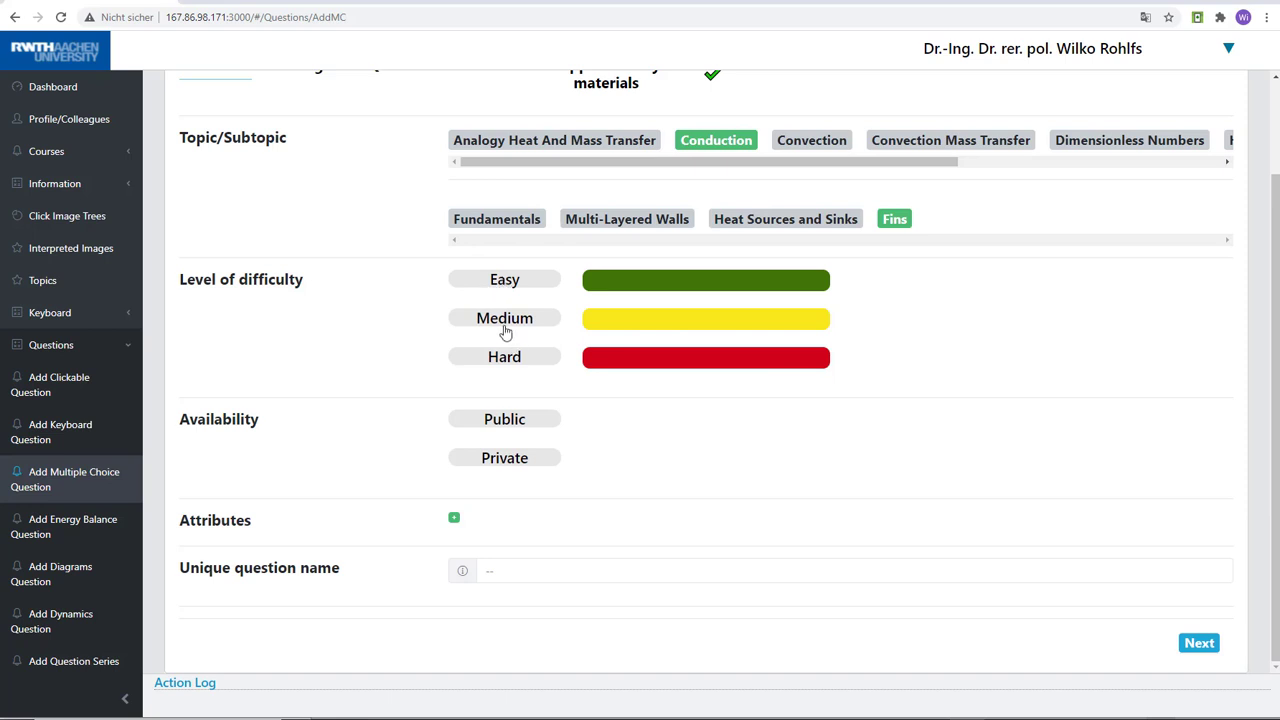
pyautogui.click(511, 285)
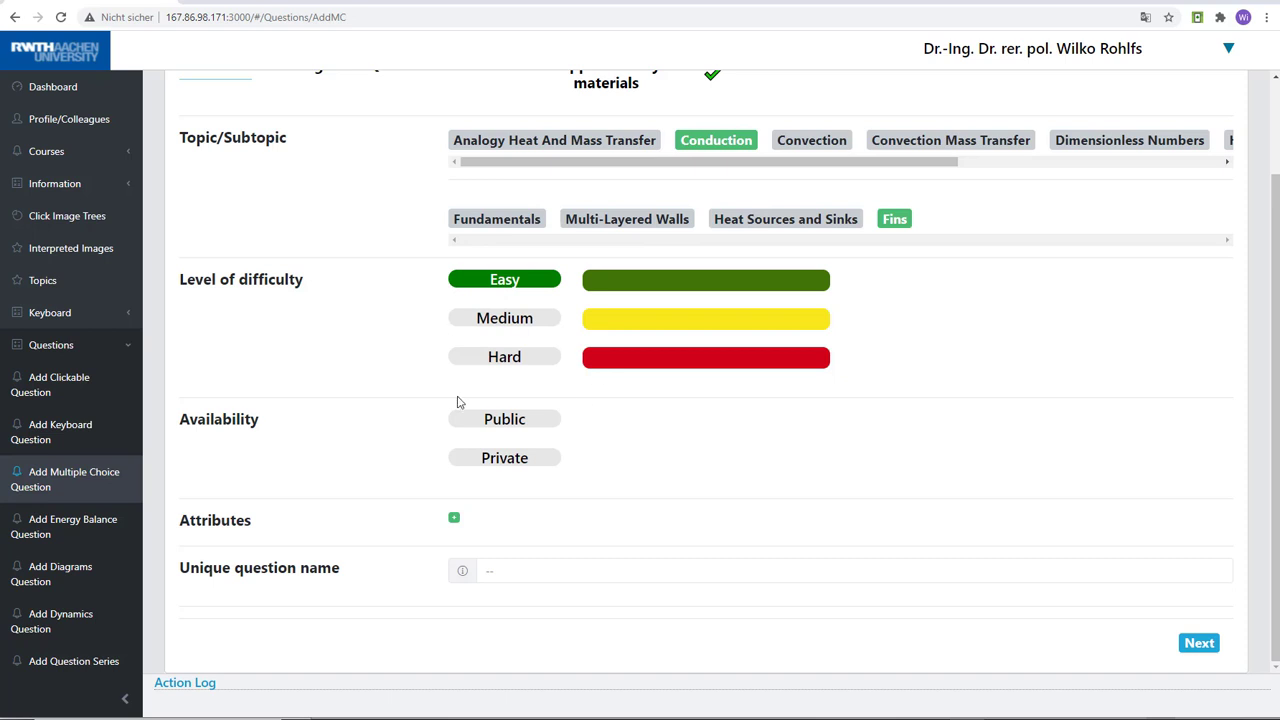
pyautogui.click(478, 424)
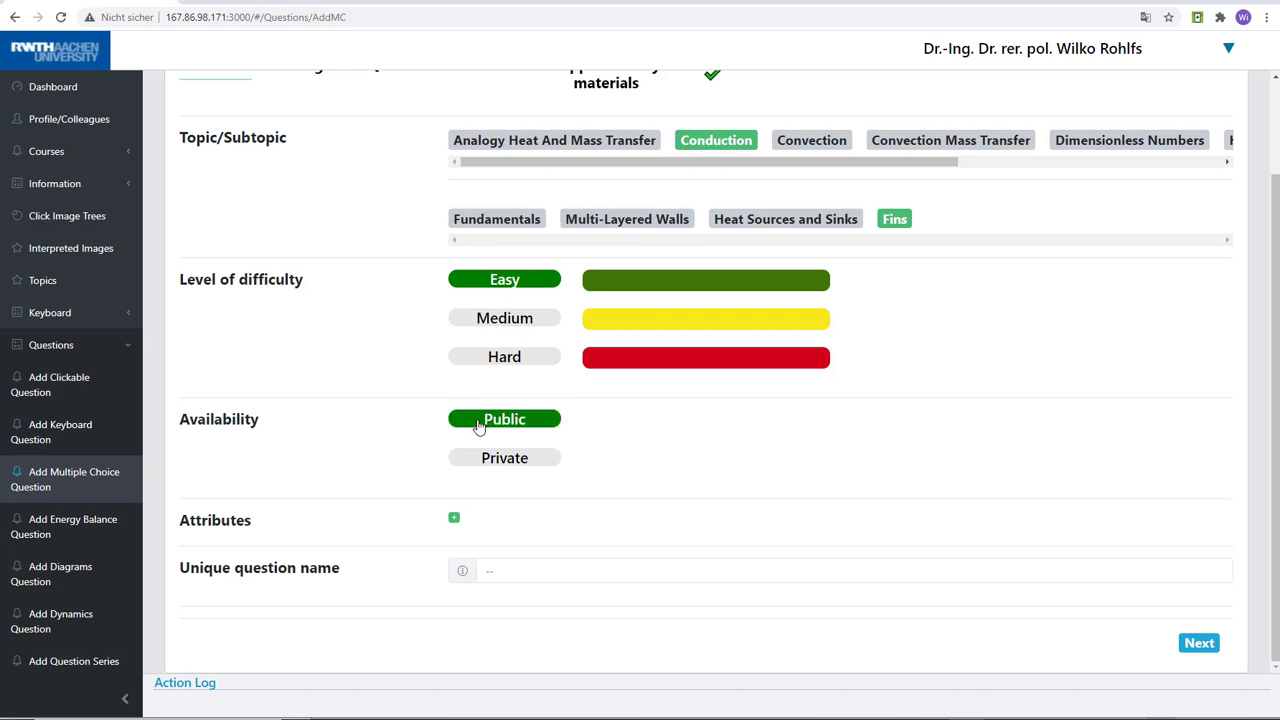
# Add the attribute "Fin efficiency", name the question "Fin_Test" and continue to the image stage
pyautogui.click(454, 521)
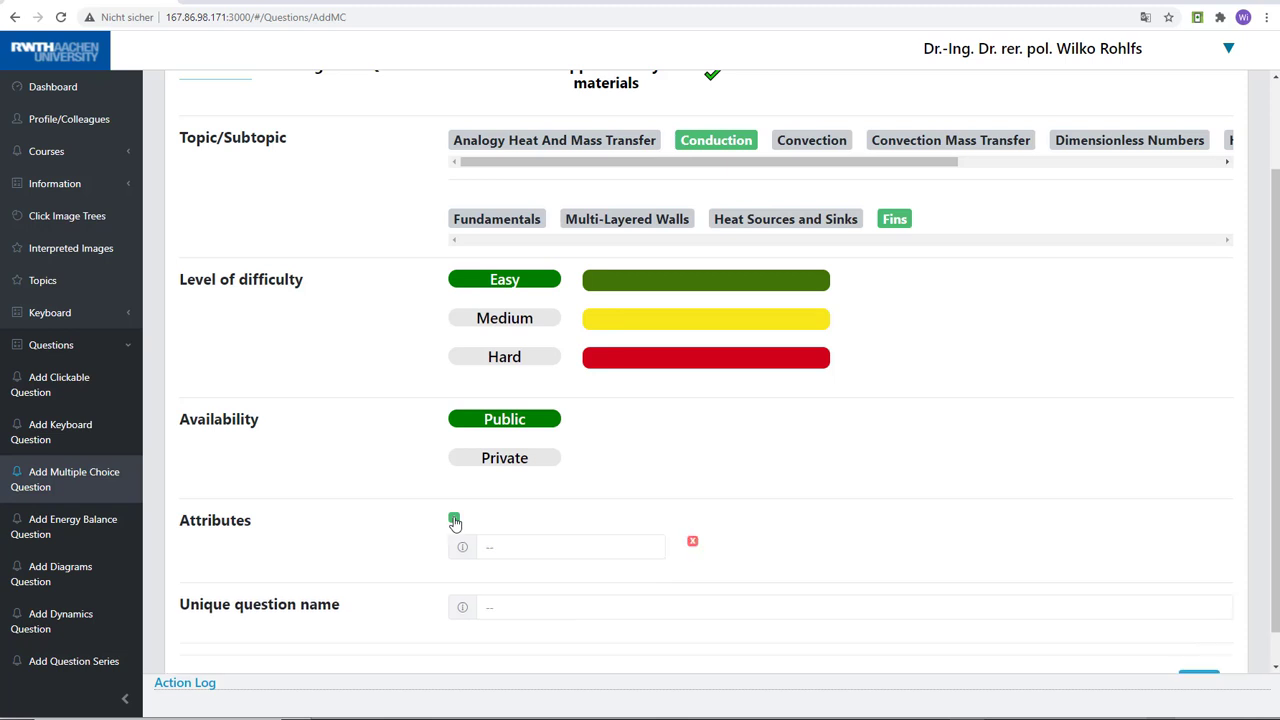
pyautogui.click(513, 546)
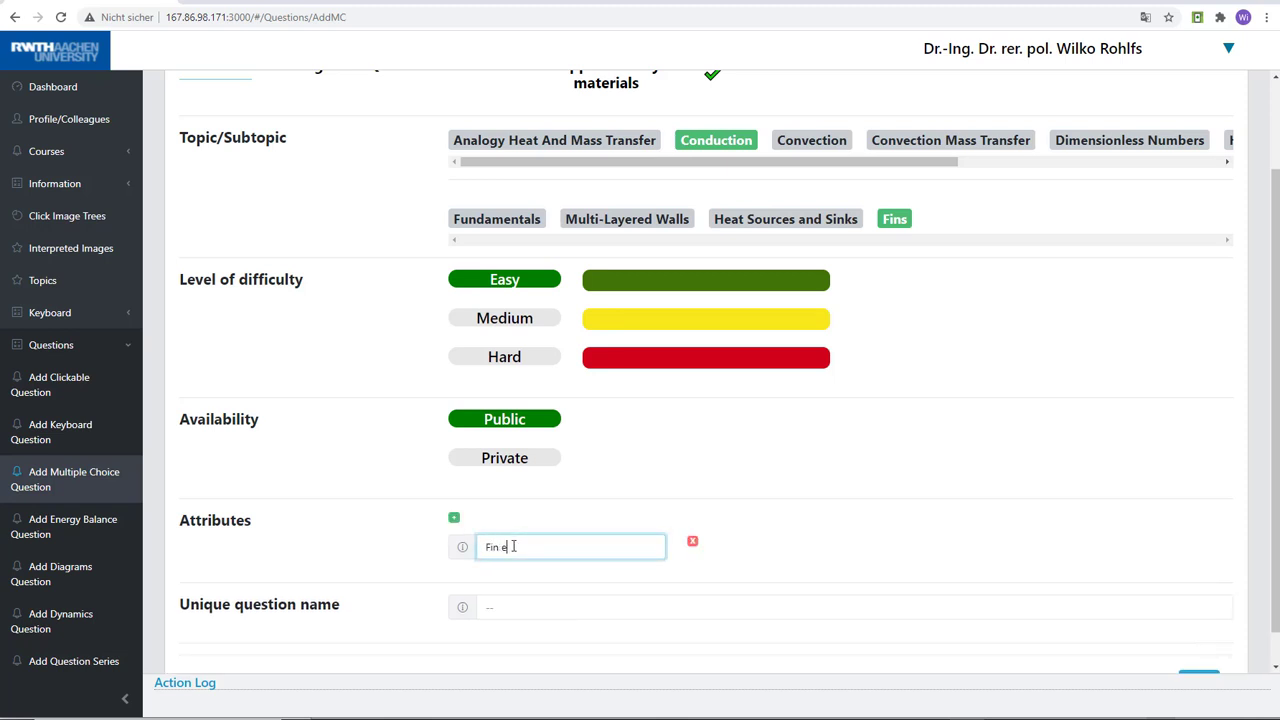
pyautogui.write('Fin efficiency')
pyautogui.click(538, 608)
pyautogui.write('F')
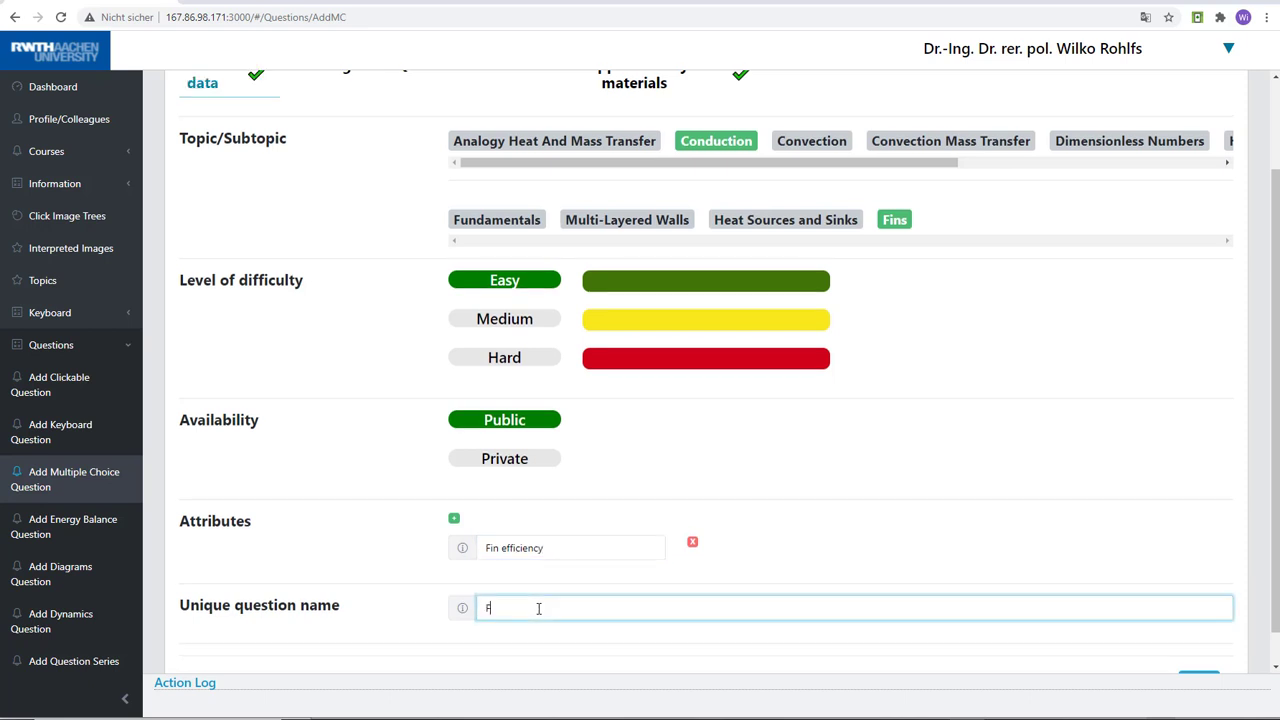
pyautogui.write('in_Test')
pyautogui.scroll(-1, 1274, 593)
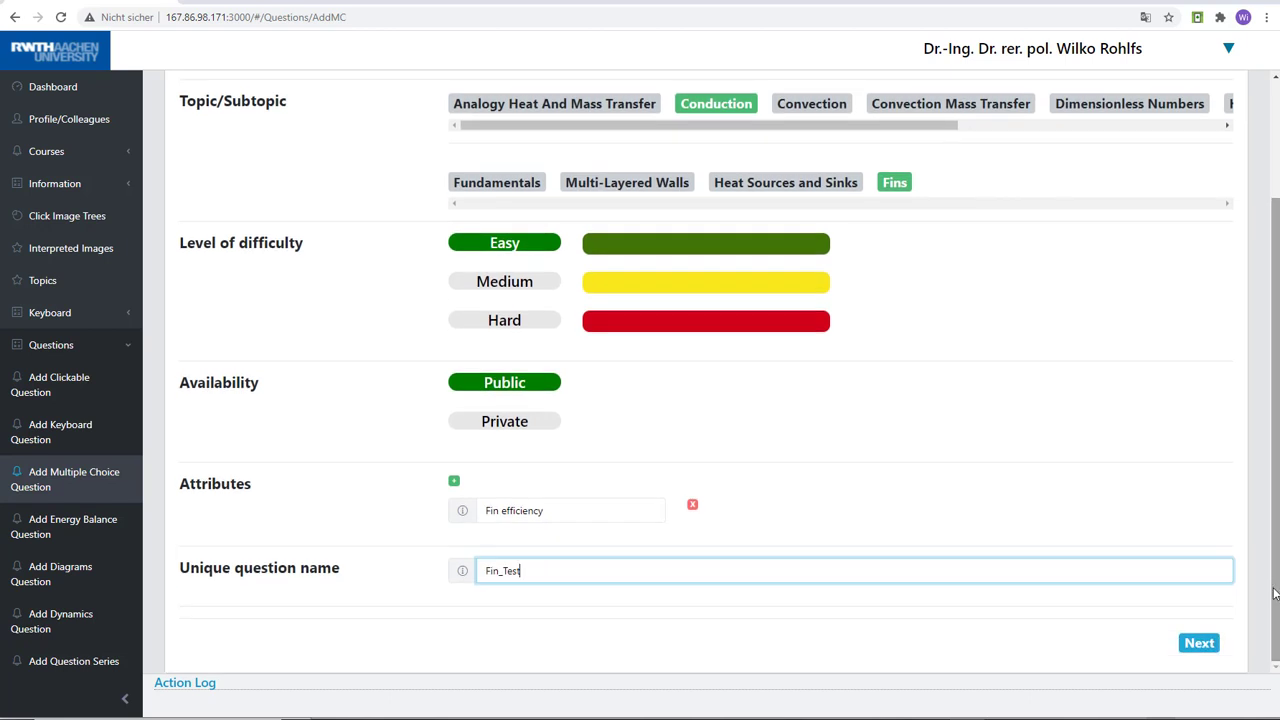
pyautogui.click(1200, 643)
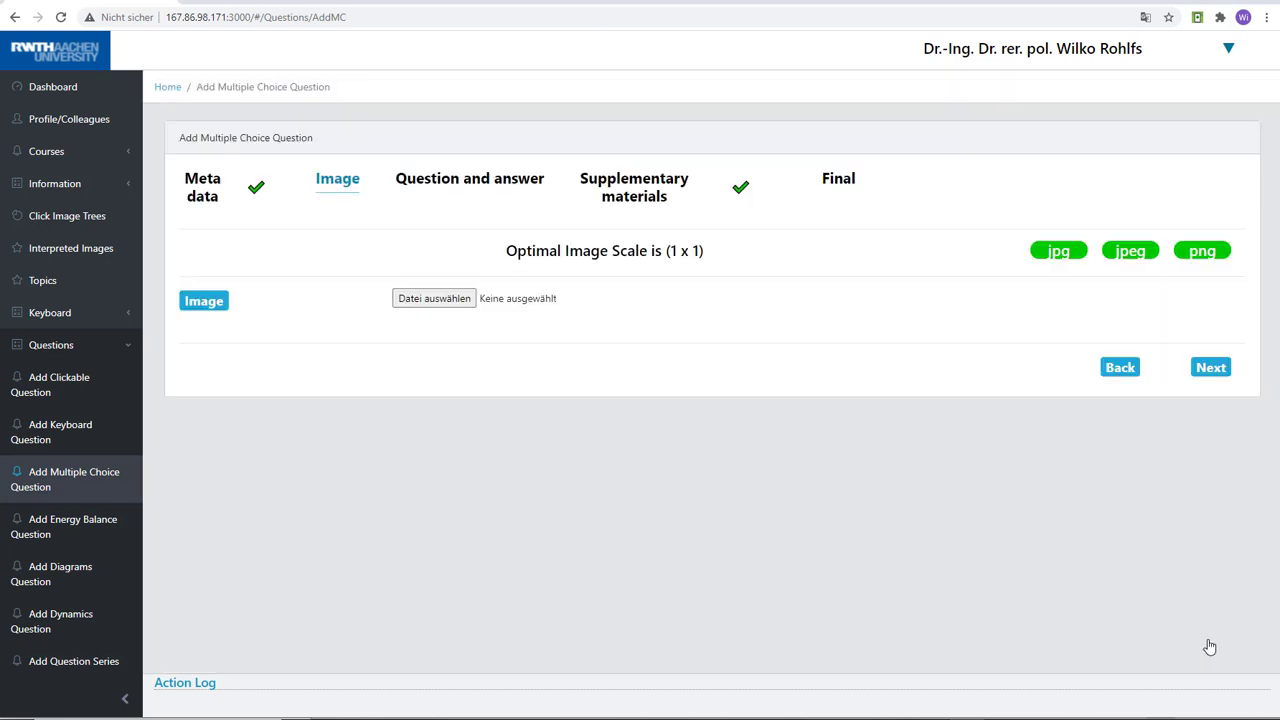
# Upload the picture Bild2 from the Bilder folder as the question image and proceed to the question and answer stage
pyautogui.click(432, 300)
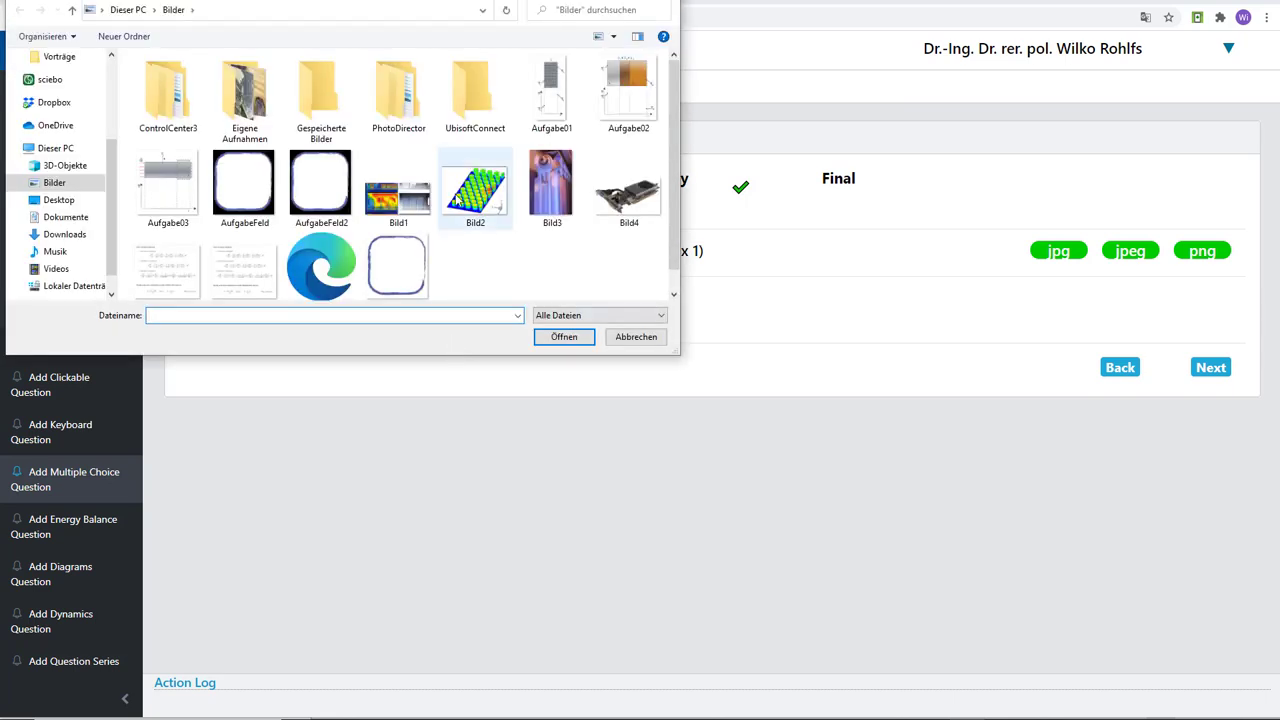
pyautogui.click(465, 195)
pyautogui.click(560, 337)
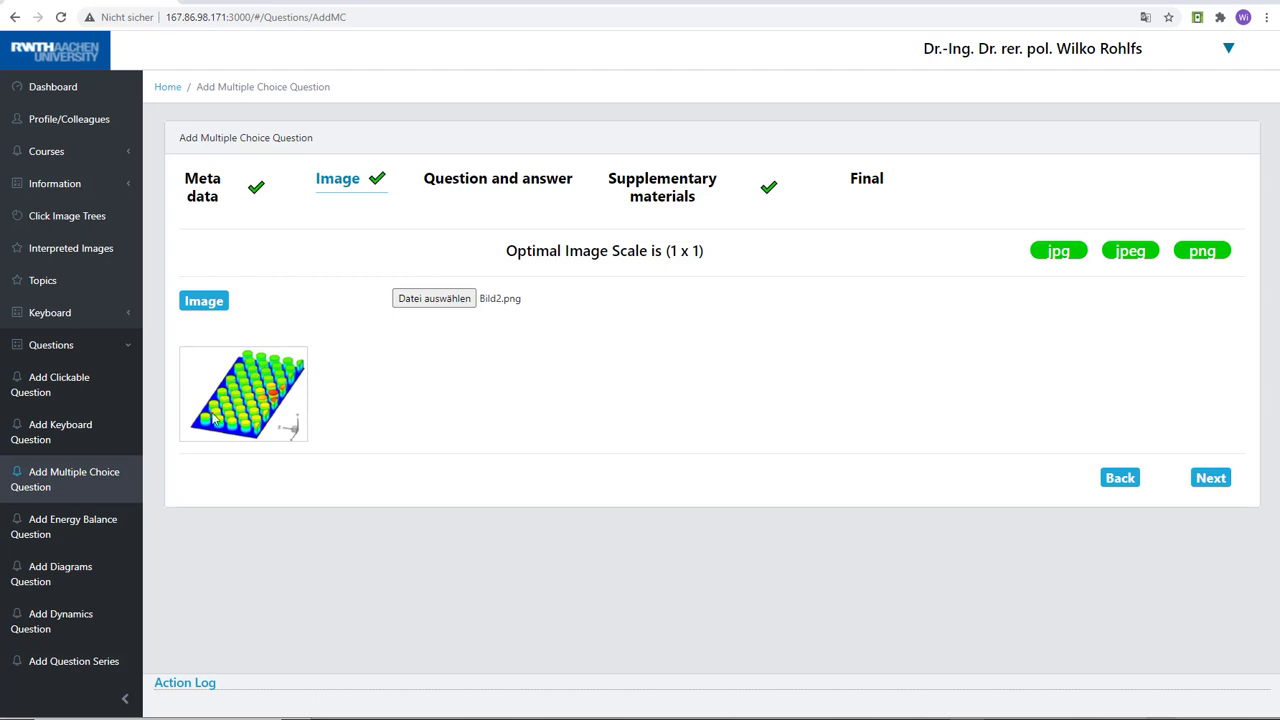
pyautogui.click(1208, 478)
# Enter the question text "What is the definition of the fin efficiency. $\eta$" with eta as inline LaTeX
pyautogui.click(705, 282)
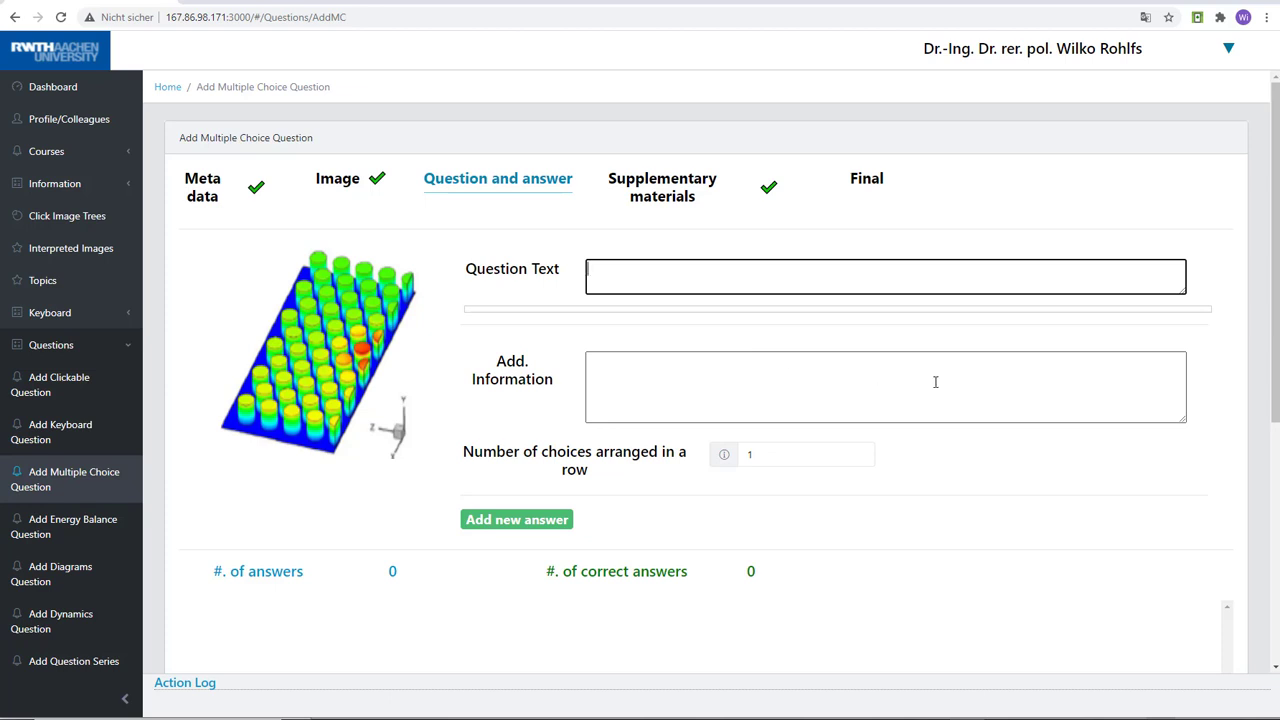
pyautogui.write('What ')
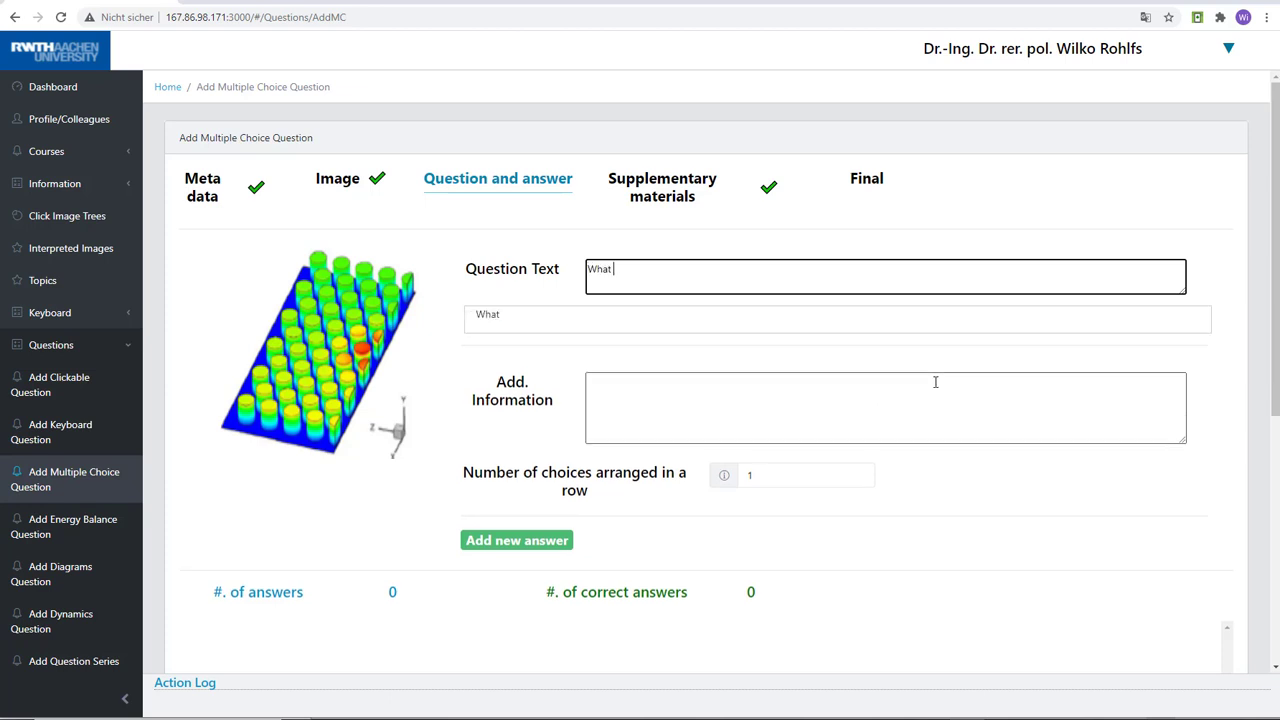
pyautogui.write('is dhe definition of the f')
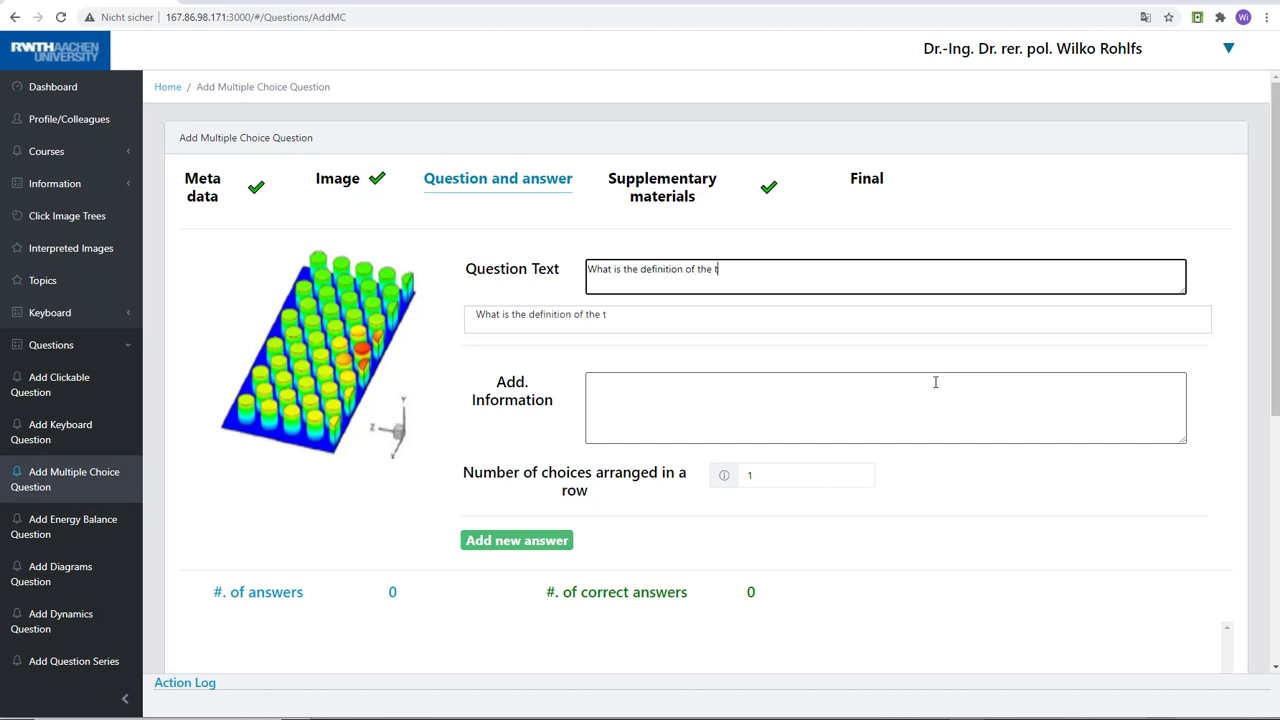
pyautogui.write('in efficienc')
pyautogui.press('super')
pyautogui.write('y')
pyautogui.click(869, 270)
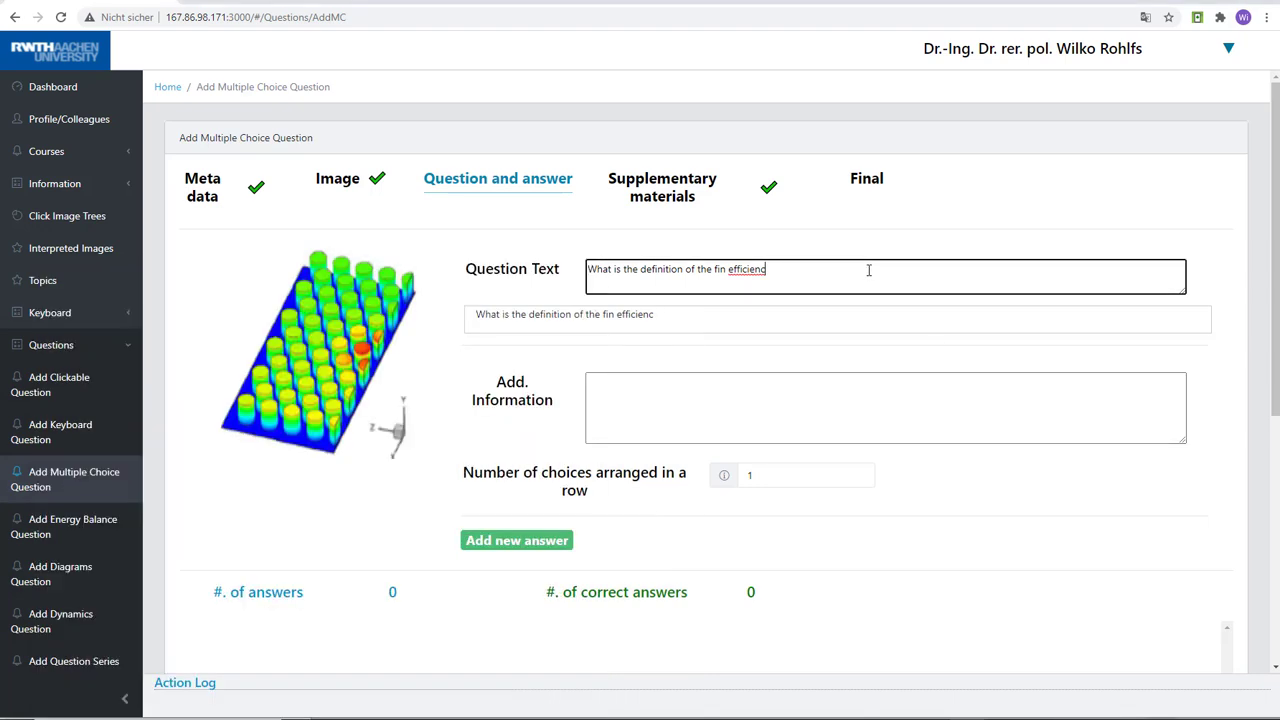
pyautogui.write('y')
pyautogui.write('. $')
pyautogui.write('\\eta')
pyautogui.write('$')
# Enlarge the question text box and add the LaTeX line "$\eta=?$" below the question, separated by a blank line
pyautogui.moveTo(1181, 291); pyautogui.dragTo(1183, 319)
pyautogui.press('Return')
pyautogui.press('Return')
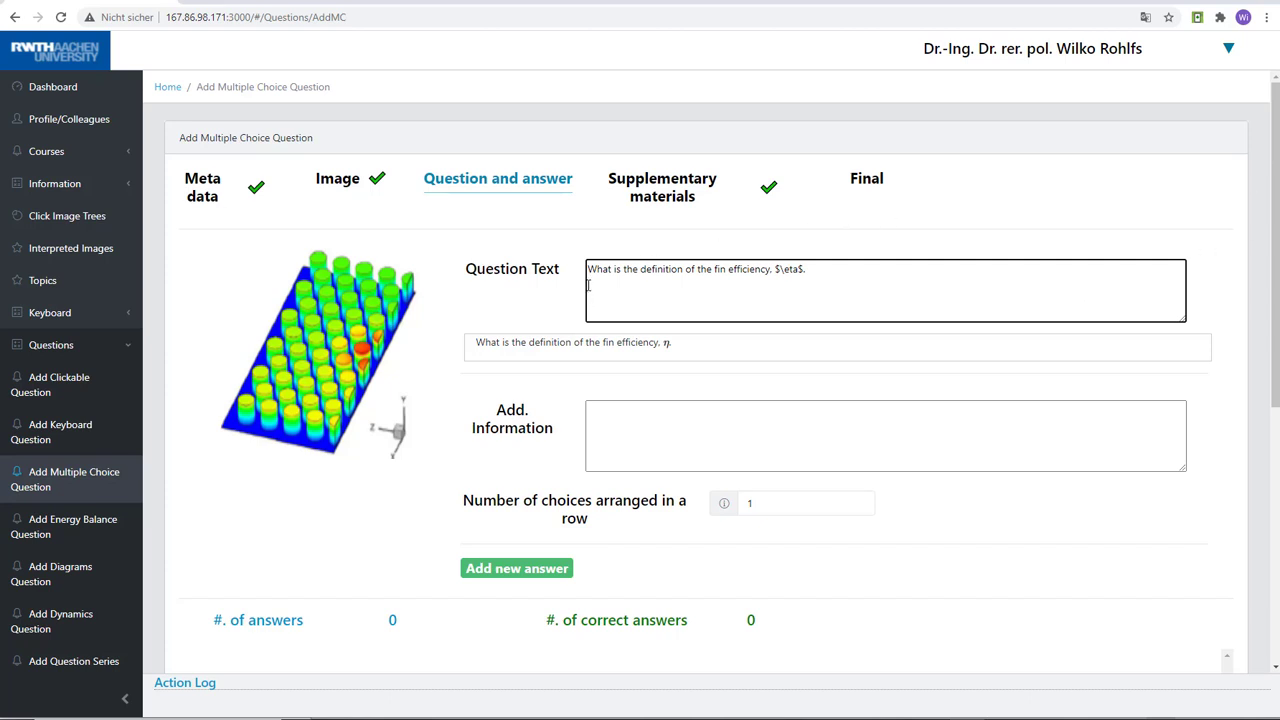
pyautogui.write('$')
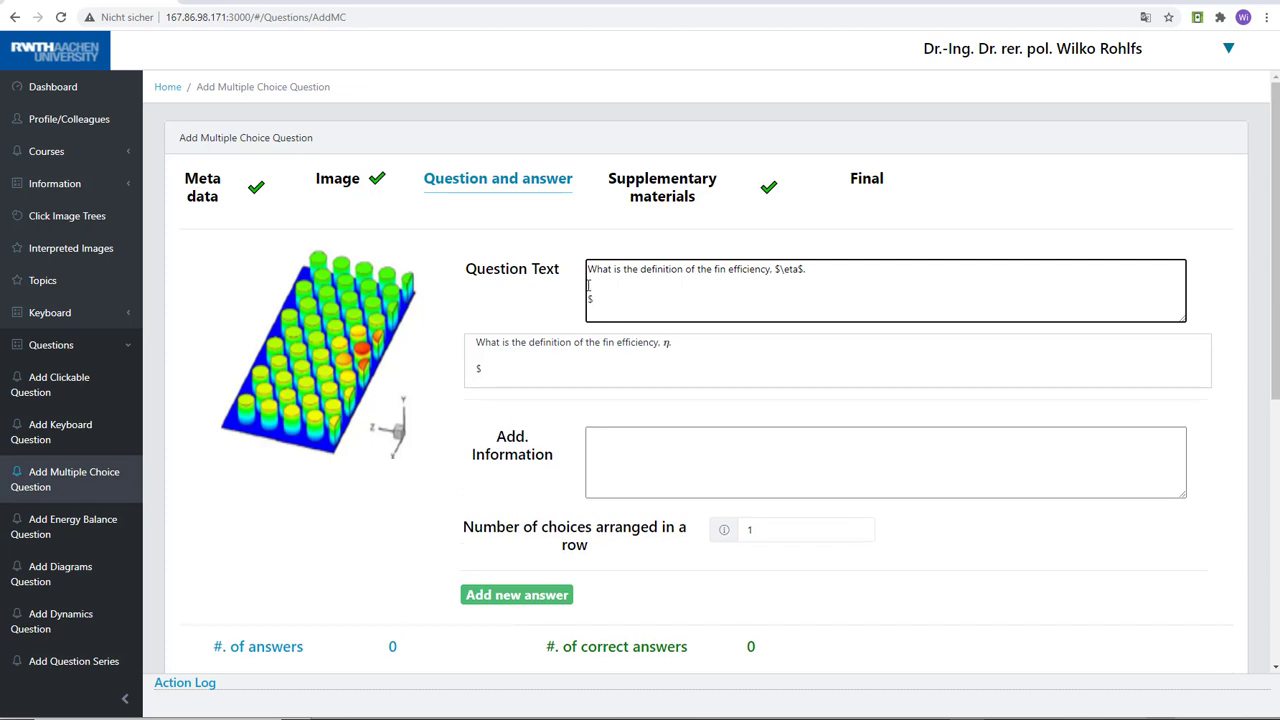
pyautogui.write('\\eta=?$')
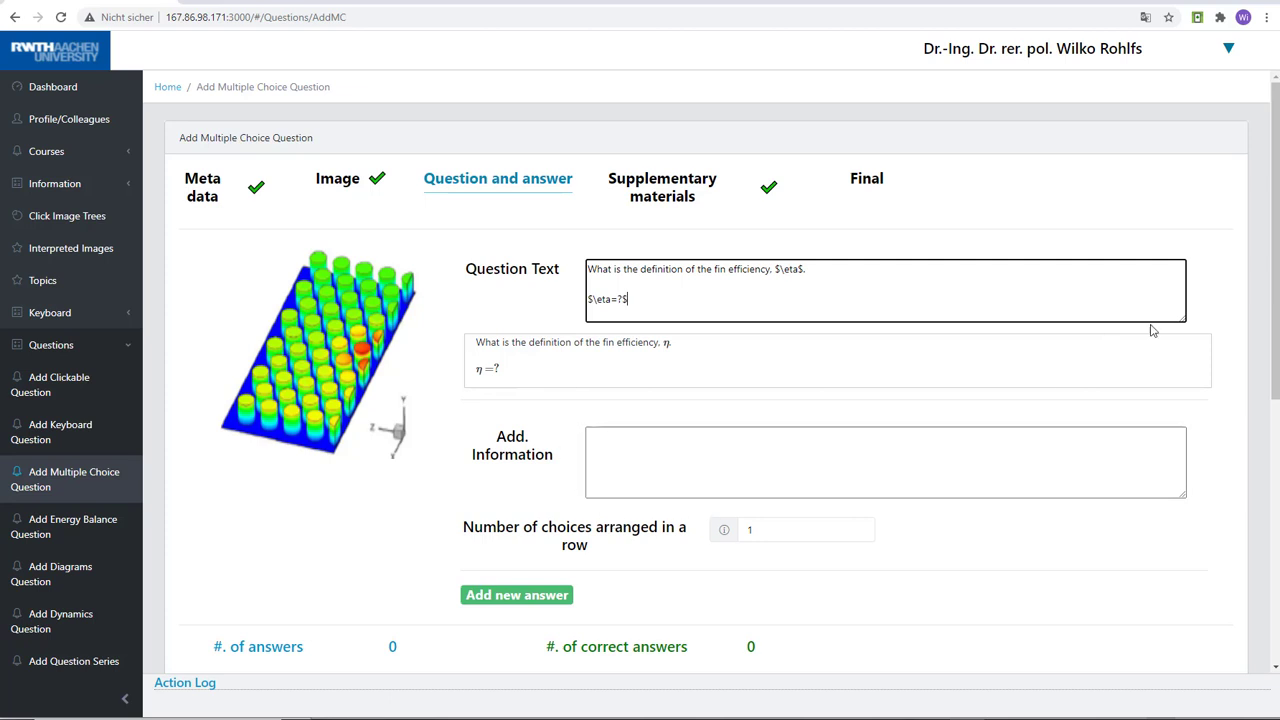
# Add two new answers to the question
pyautogui.moveTo(1274, 218); pyautogui.dragTo(1275, 300)
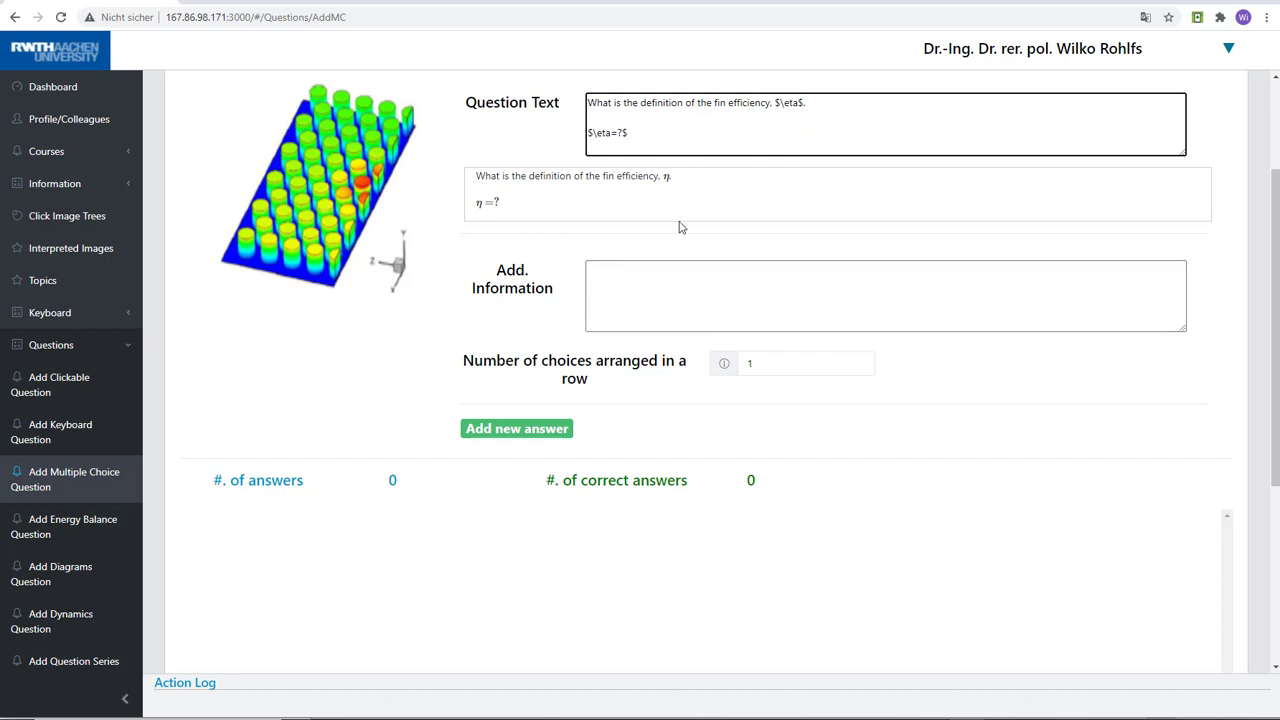
pyautogui.click(505, 430)
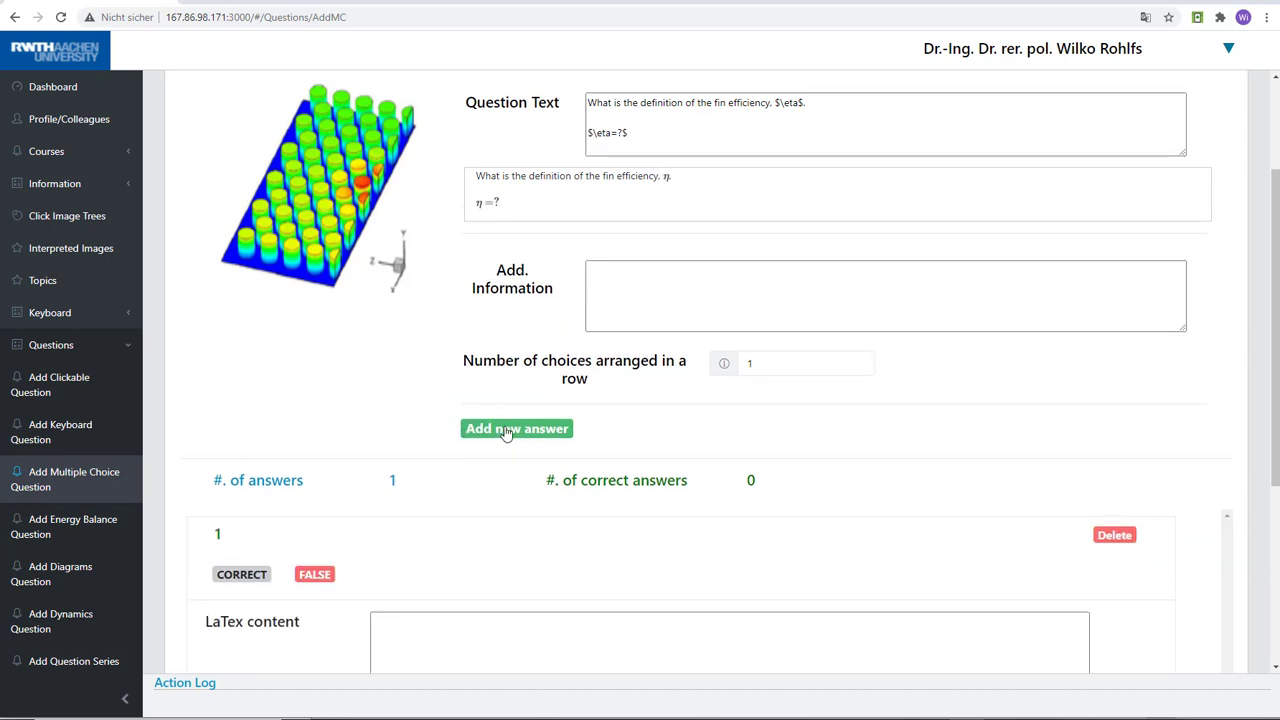
pyautogui.click(505, 430)
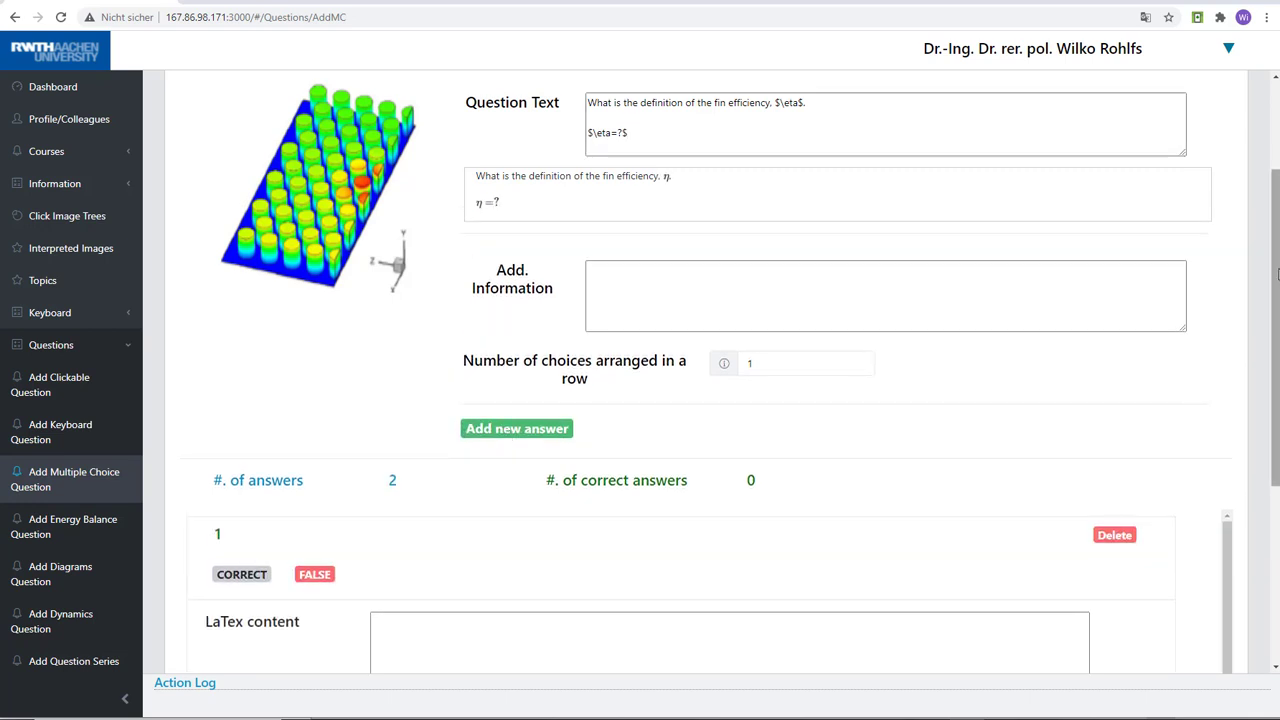
# Set the number of choices arranged in a row to 2
pyautogui.moveTo(1276, 272); pyautogui.dragTo(1276, 357)
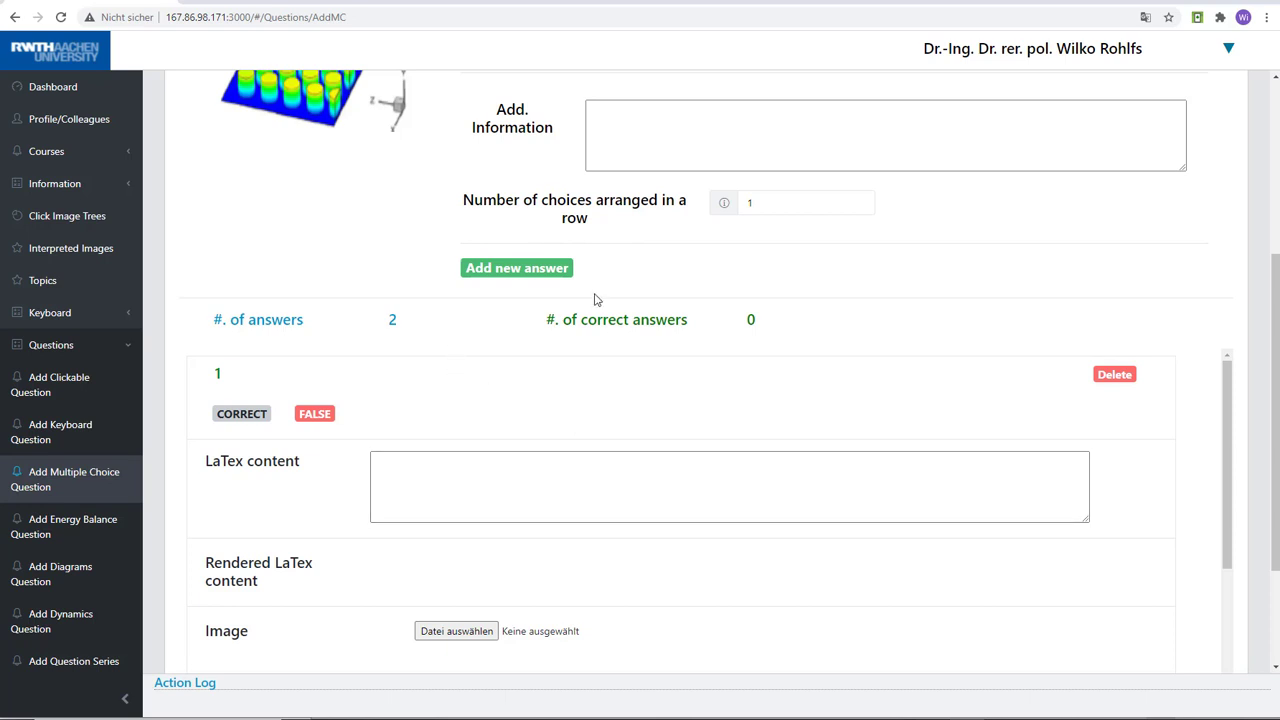
pyautogui.click(773, 198)
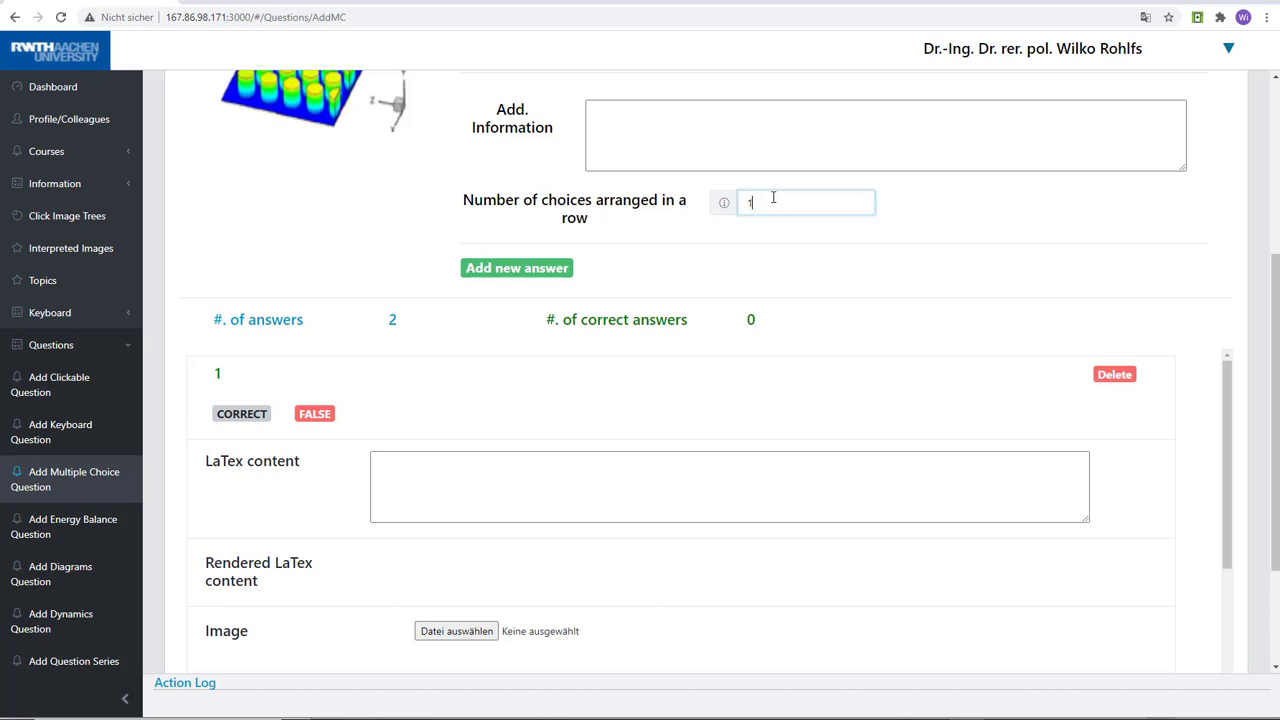
pyautogui.doubleClick(759, 203)
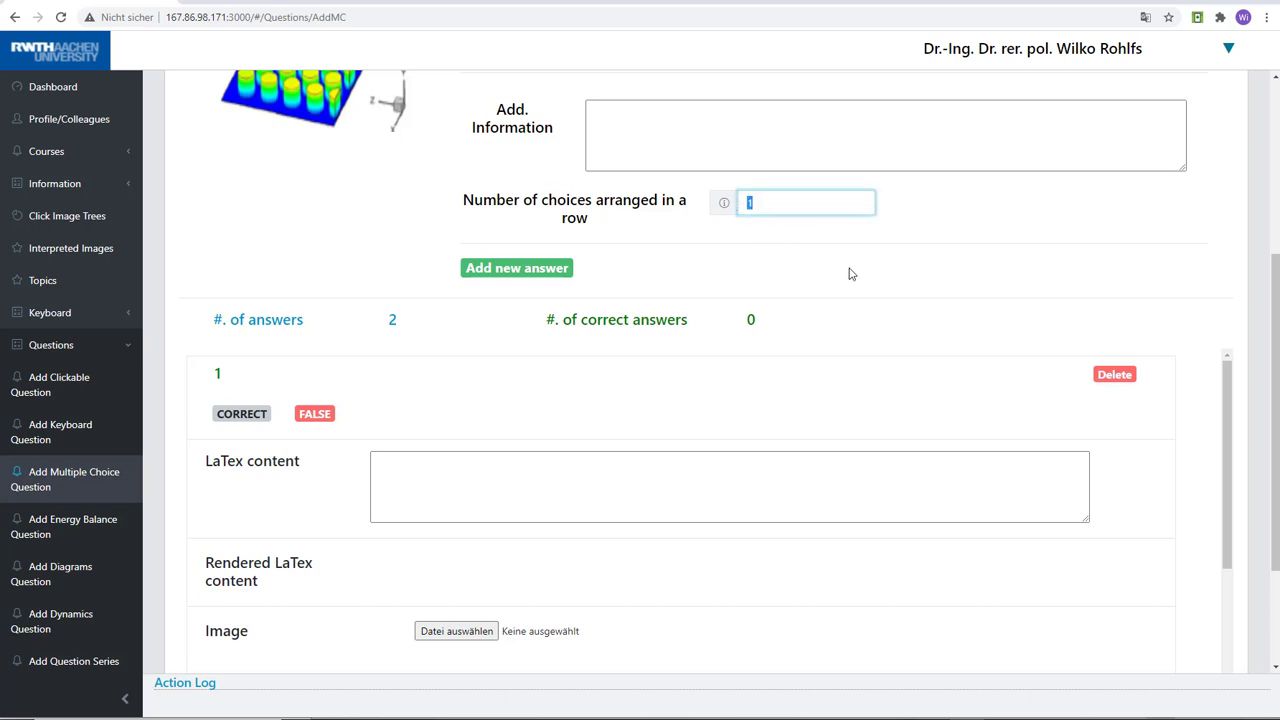
pyautogui.write('2')
# Mark the first answer as correct
pyautogui.moveTo(1274, 280); pyautogui.dragTo(1277, 323)
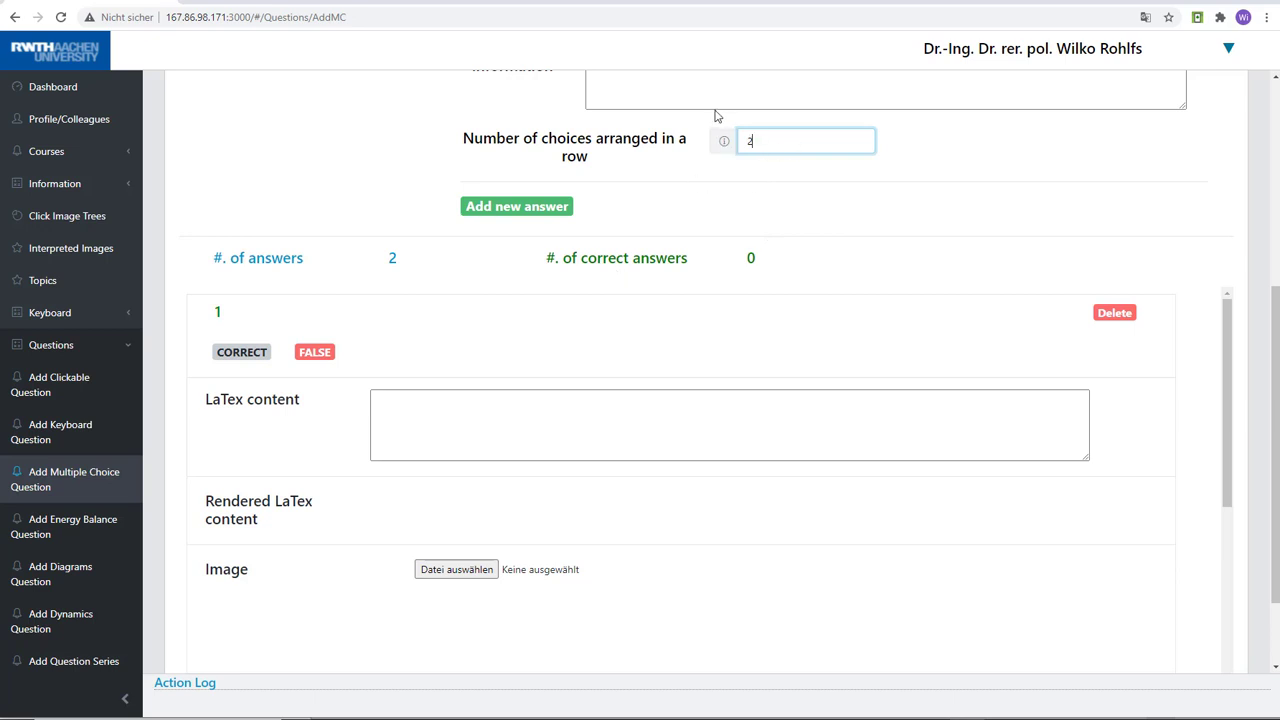
pyautogui.moveTo(1276, 303); pyautogui.dragTo(1276, 326)
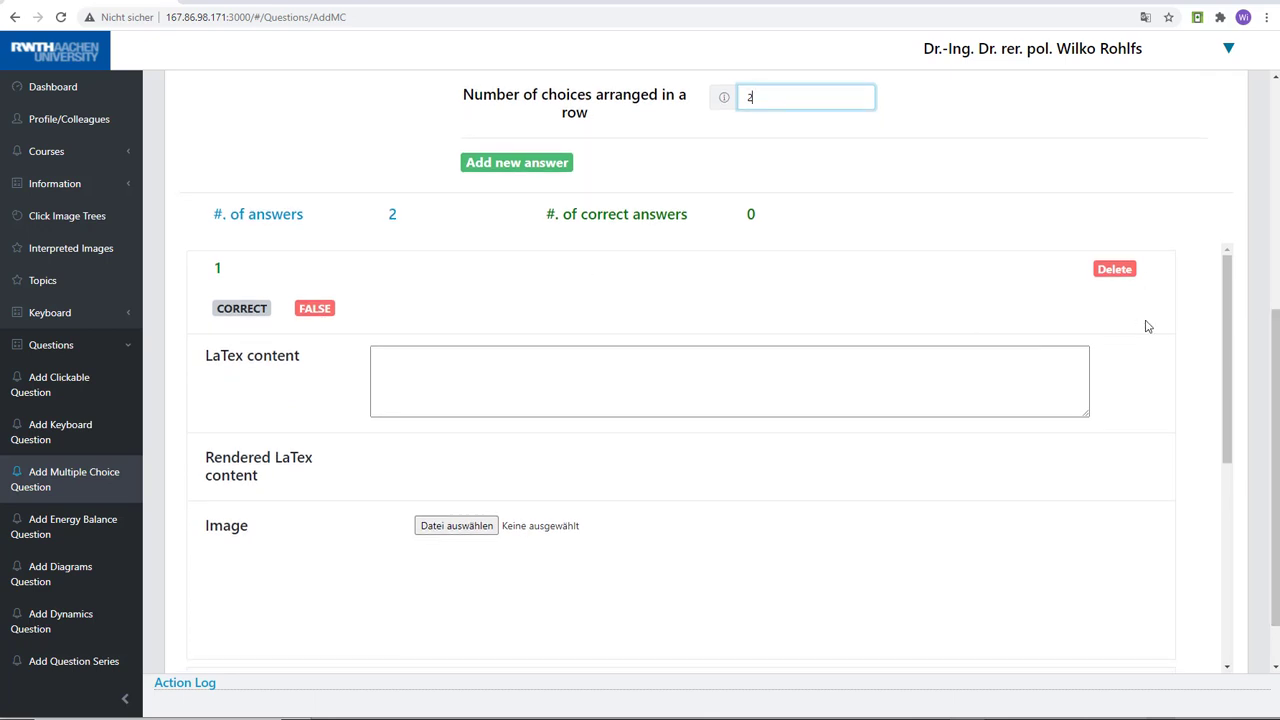
pyautogui.moveTo(1227, 320)
pyautogui.mouseDown()
pyautogui.moveTo(1231, 343)
pyautogui.moveTo(1226, 321)
pyautogui.mouseUp()
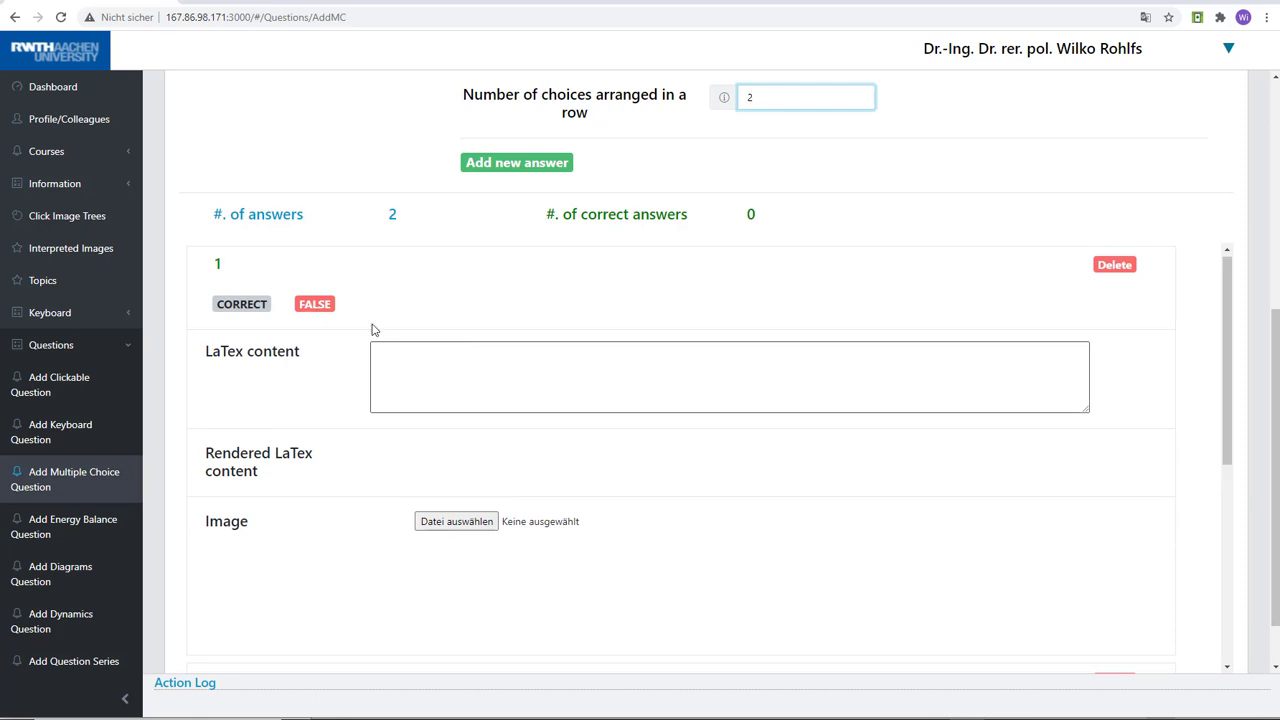
pyautogui.click(224, 302)
# Enter "The fin efficiency is the ratio of ..." as the LaTeX content of the first answer
pyautogui.click(395, 347)
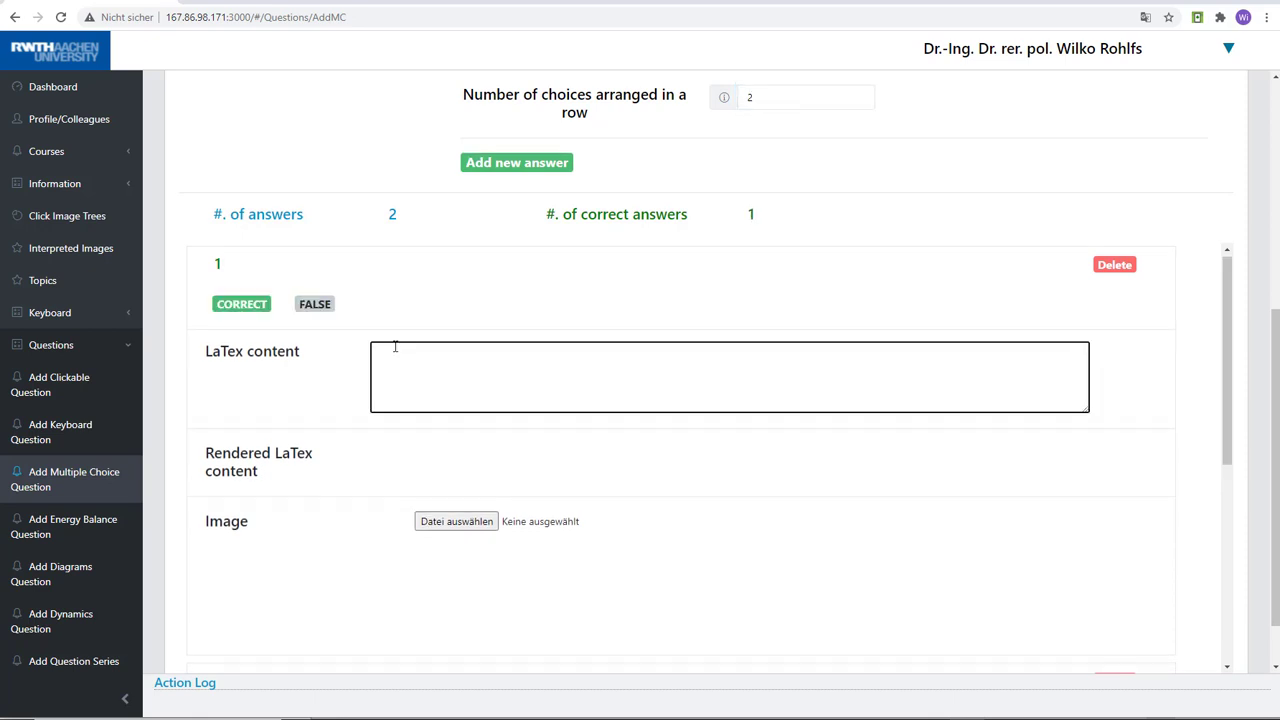
pyautogui.write('The fin ef')
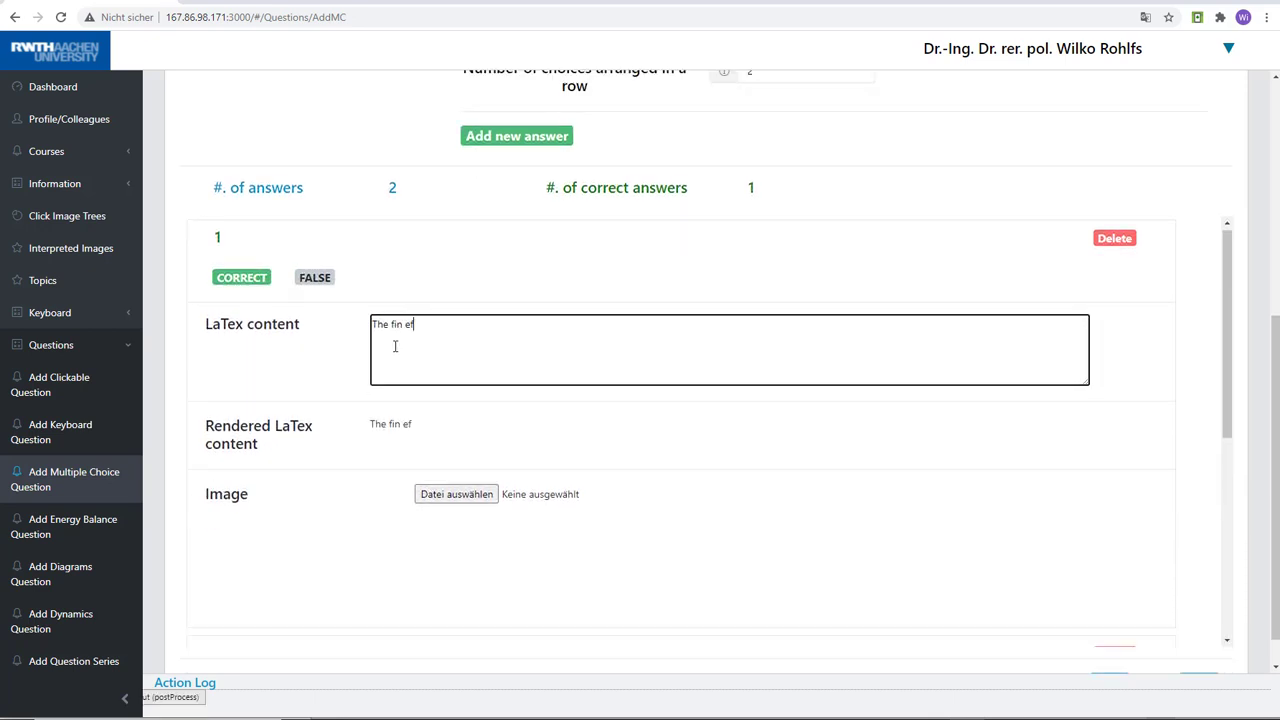
pyautogui.write('ficiency ')
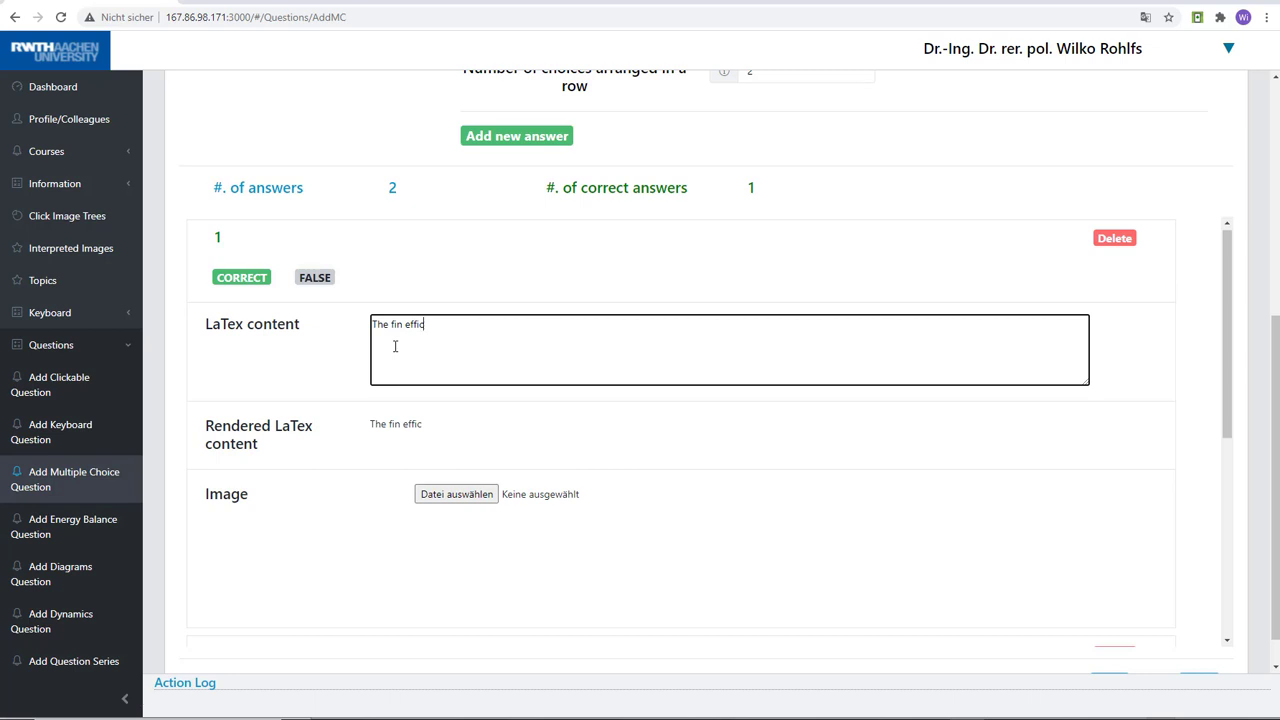
pyautogui.write('is')
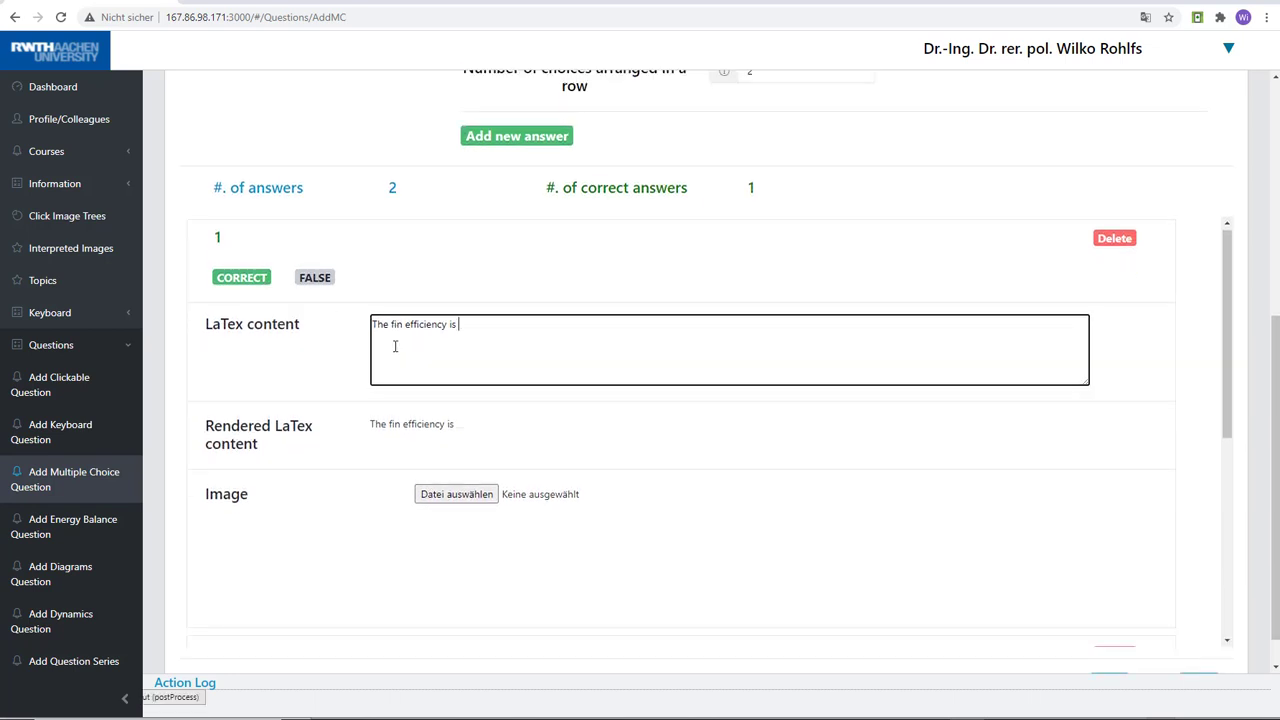
pyautogui.write(' the ratio')
pyautogui.write(' of')
pyautogui.press('BackSpace')
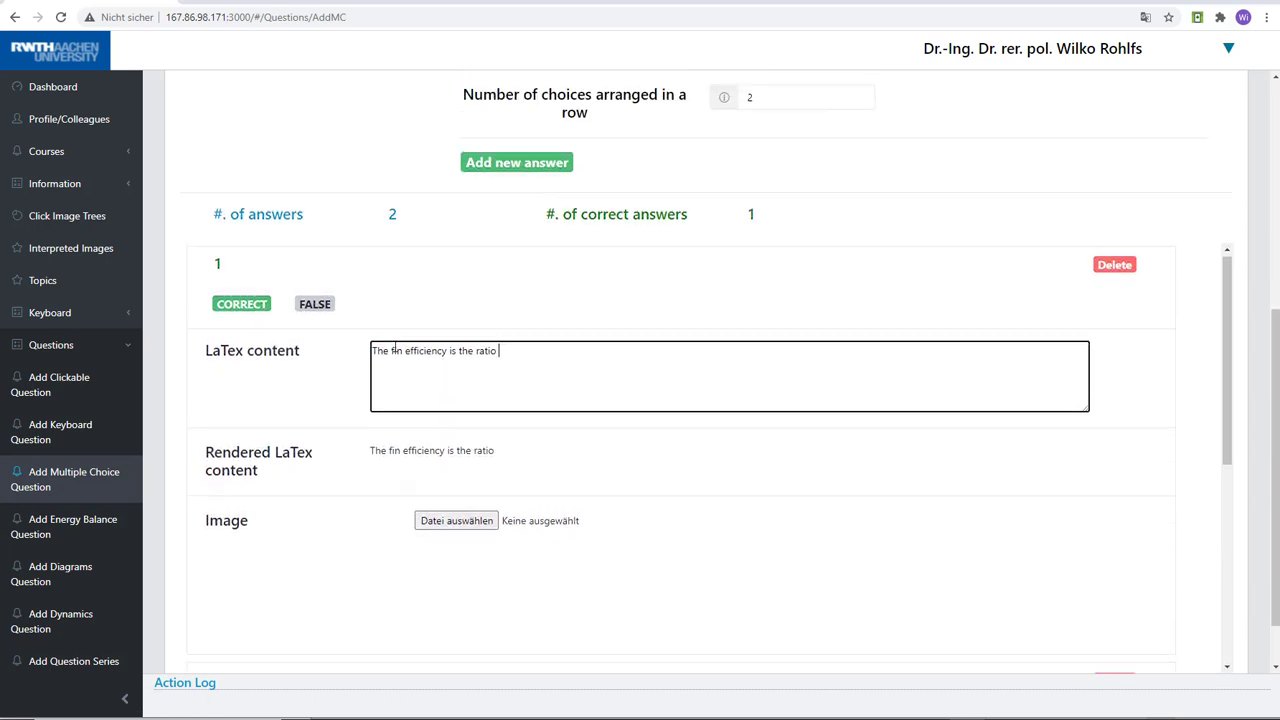
pyautogui.write('of ...')
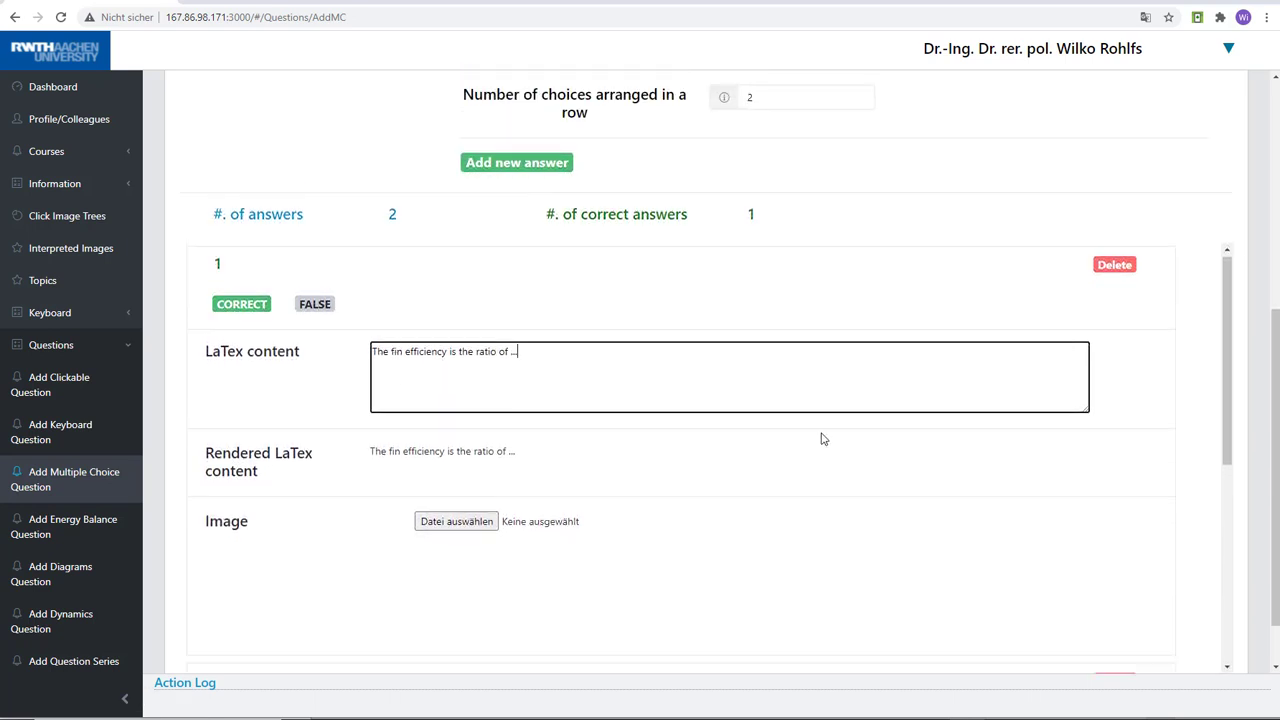
# Enter "The fin efficiency is equal to ..." as the LaTeX content of the second answer
pyautogui.moveTo(1230, 329); pyautogui.dragTo(1230, 423)
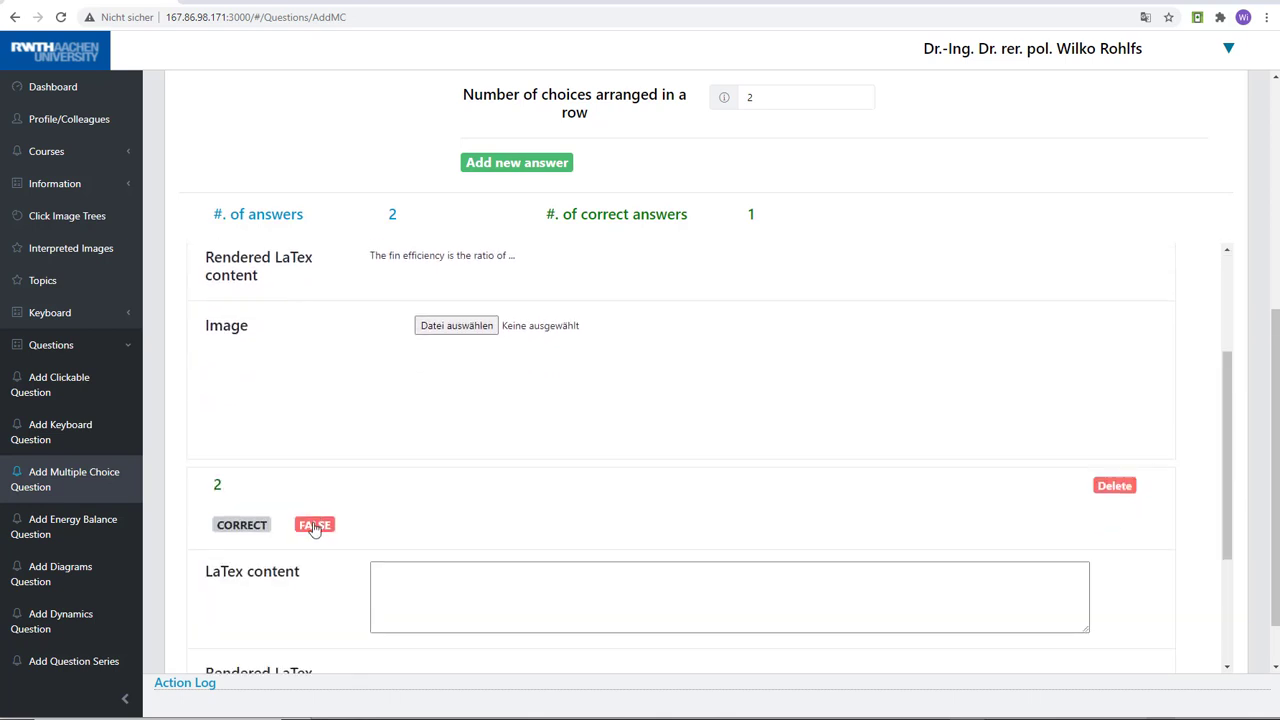
pyautogui.click(434, 580)
pyautogui.write('T')
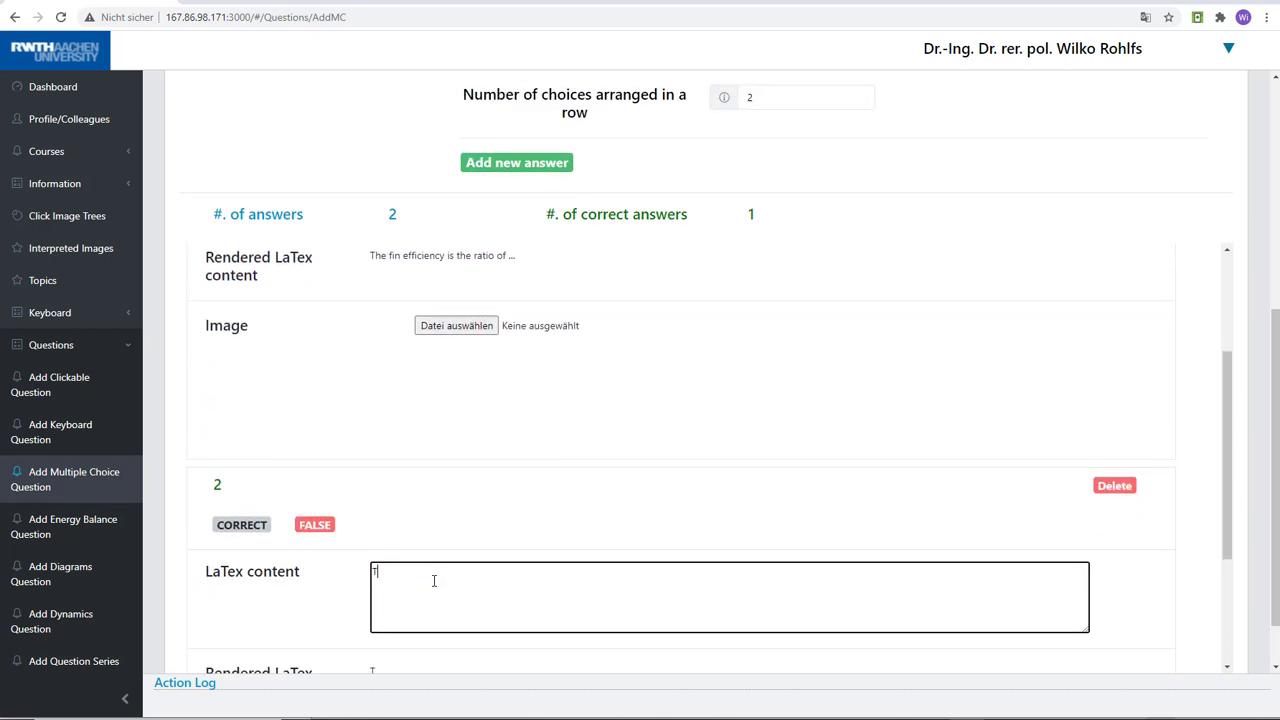
pyautogui.write('he fin')
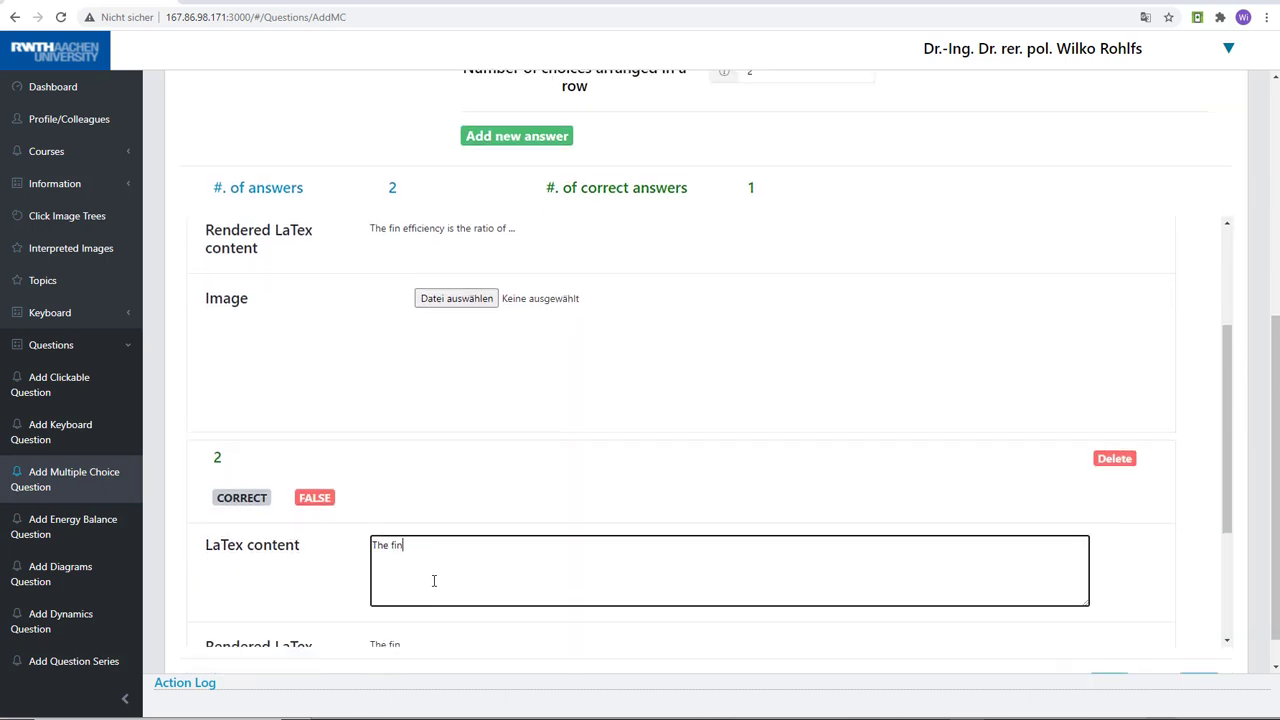
pyautogui.write(' efficiency')
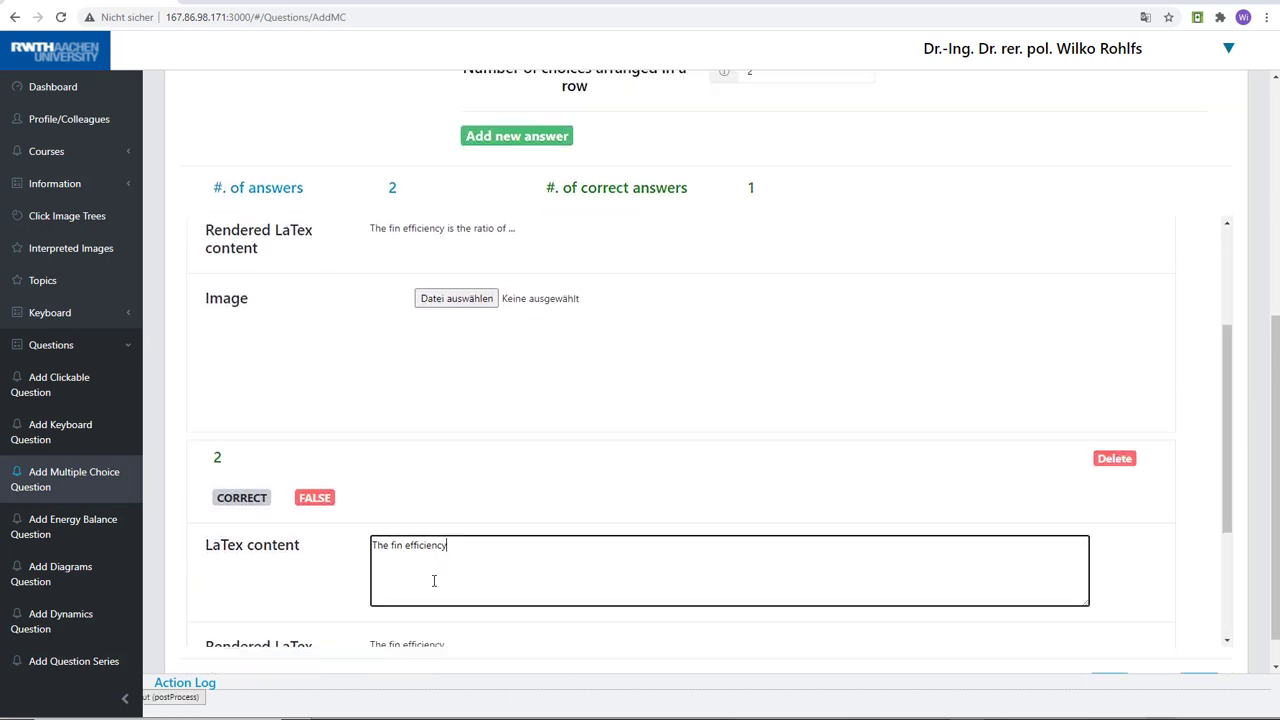
pyautogui.write(' is equalto')
pyautogui.press('BackSpace')
pyautogui.press('BackSpace')
pyautogui.write('to ...')
# Proceed without adding supplementary materials and submit the multiple choice question from the final stage
pyautogui.scroll(-1, 1275, 480)
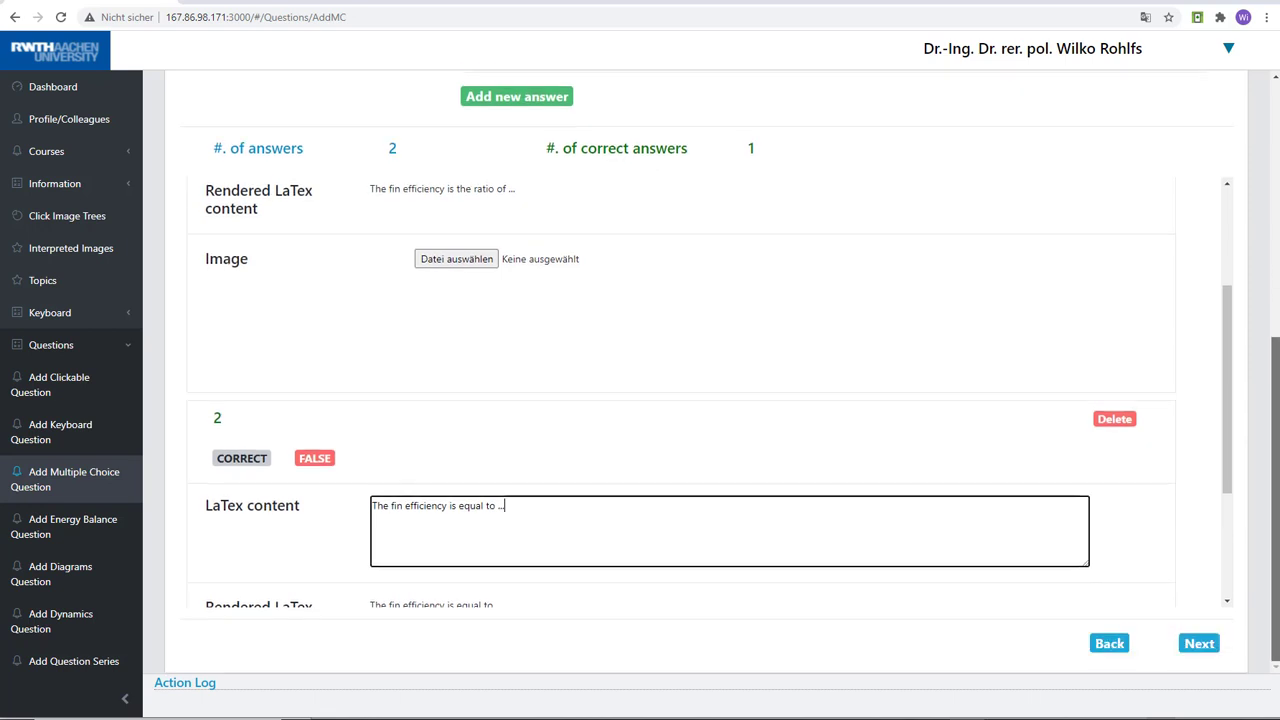
pyautogui.moveTo(1231, 374); pyautogui.dragTo(1222, 328)
pyautogui.scroll(1, 1222, 328)
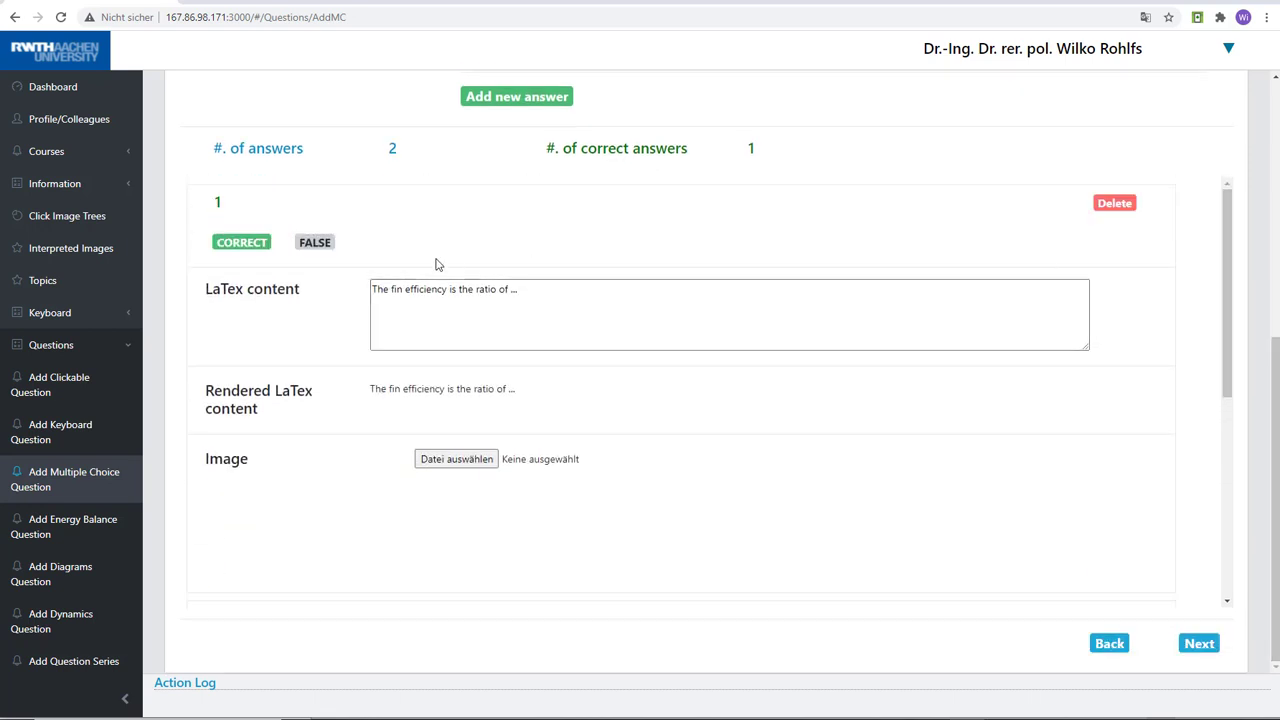
pyautogui.moveTo(1231, 266); pyautogui.dragTo(1054, 280)
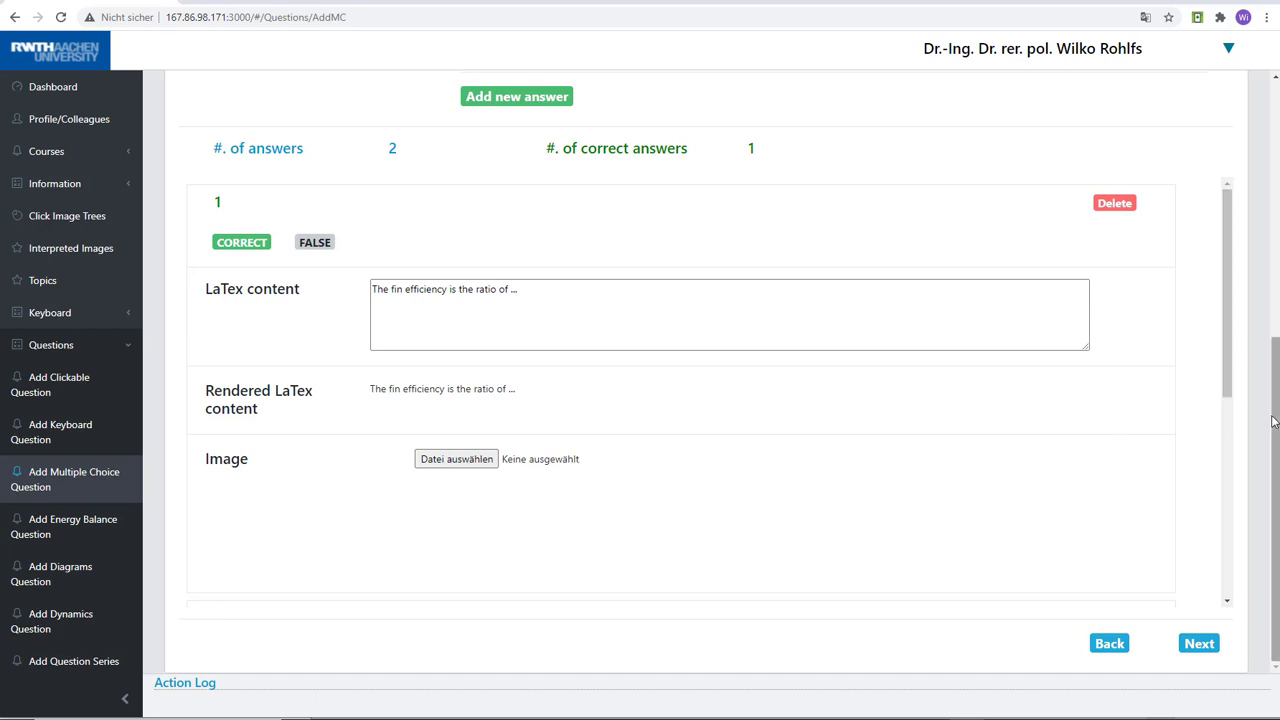
pyautogui.scroll(1, 1274, 421)
pyautogui.scroll(-1, 1272, 421)
pyautogui.click(1202, 643)
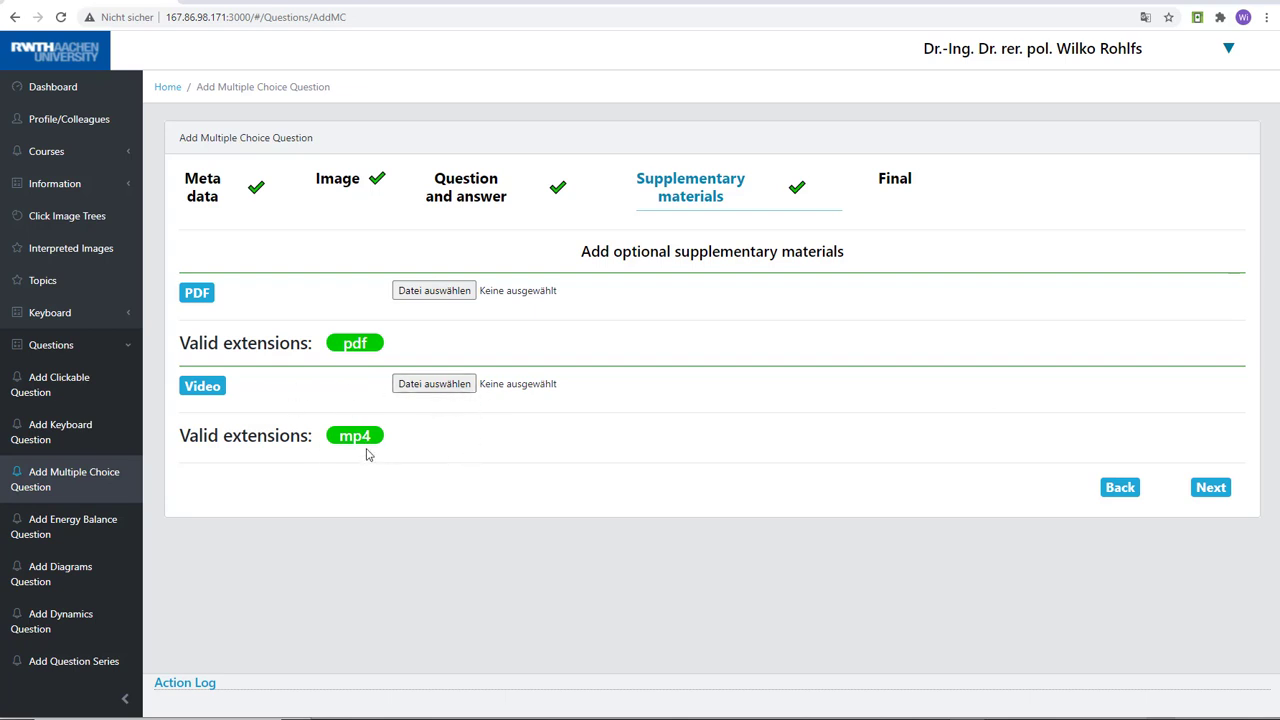
pyautogui.click(895, 188)
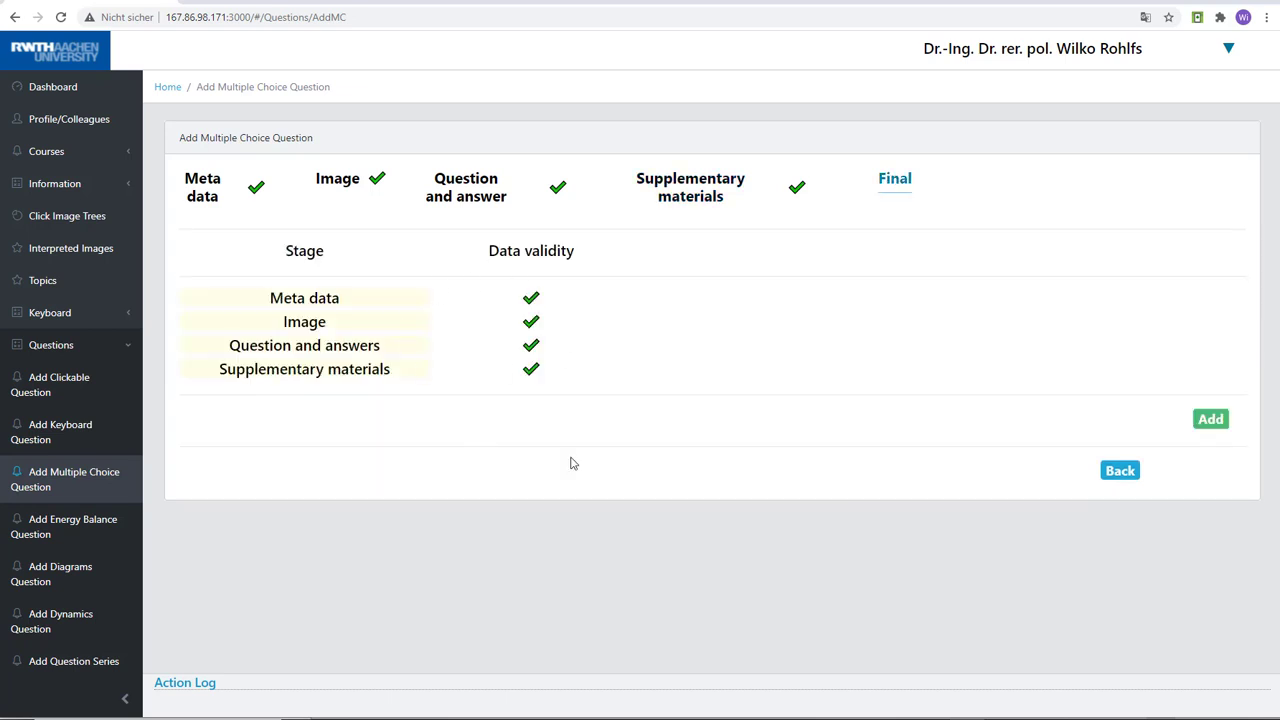
pyautogui.click(1208, 422)
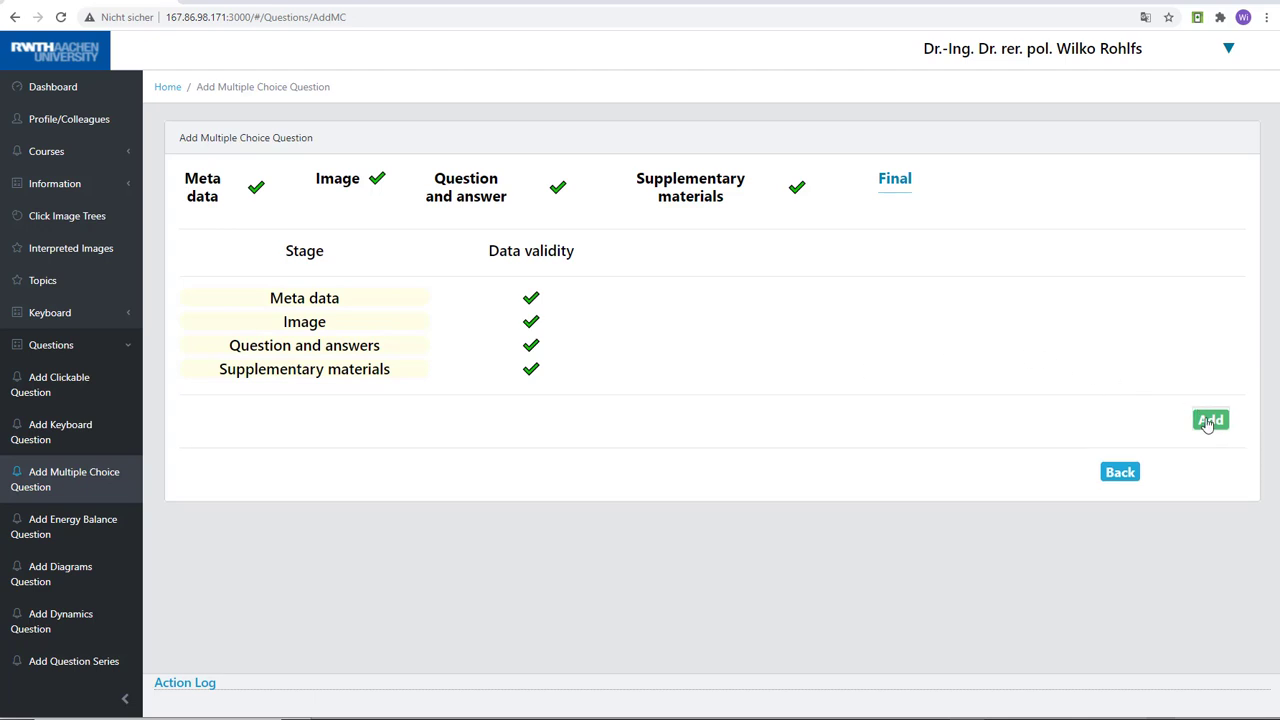
# Change the unique question name in the metadata to Fin_Test2
pyautogui.click(199, 189)
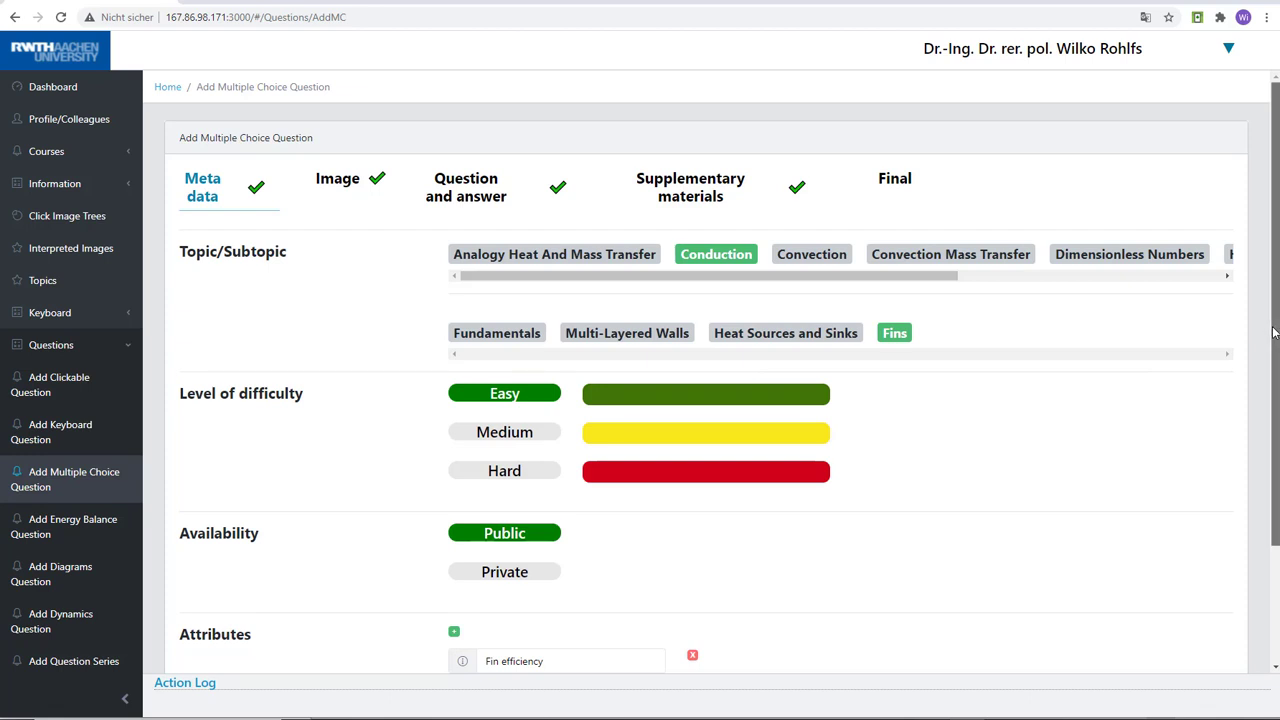
pyautogui.moveTo(1274, 332); pyautogui.dragTo(1249, 209)
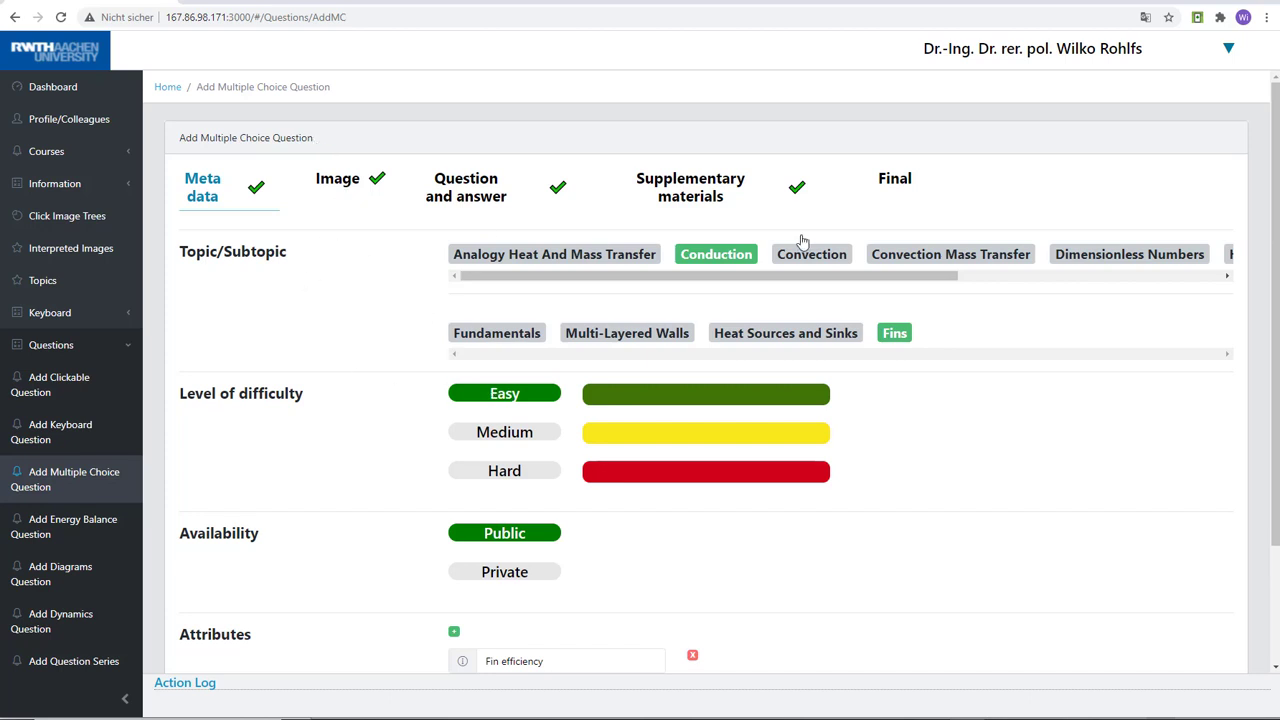
pyautogui.scroll(-2, 1276, 210)
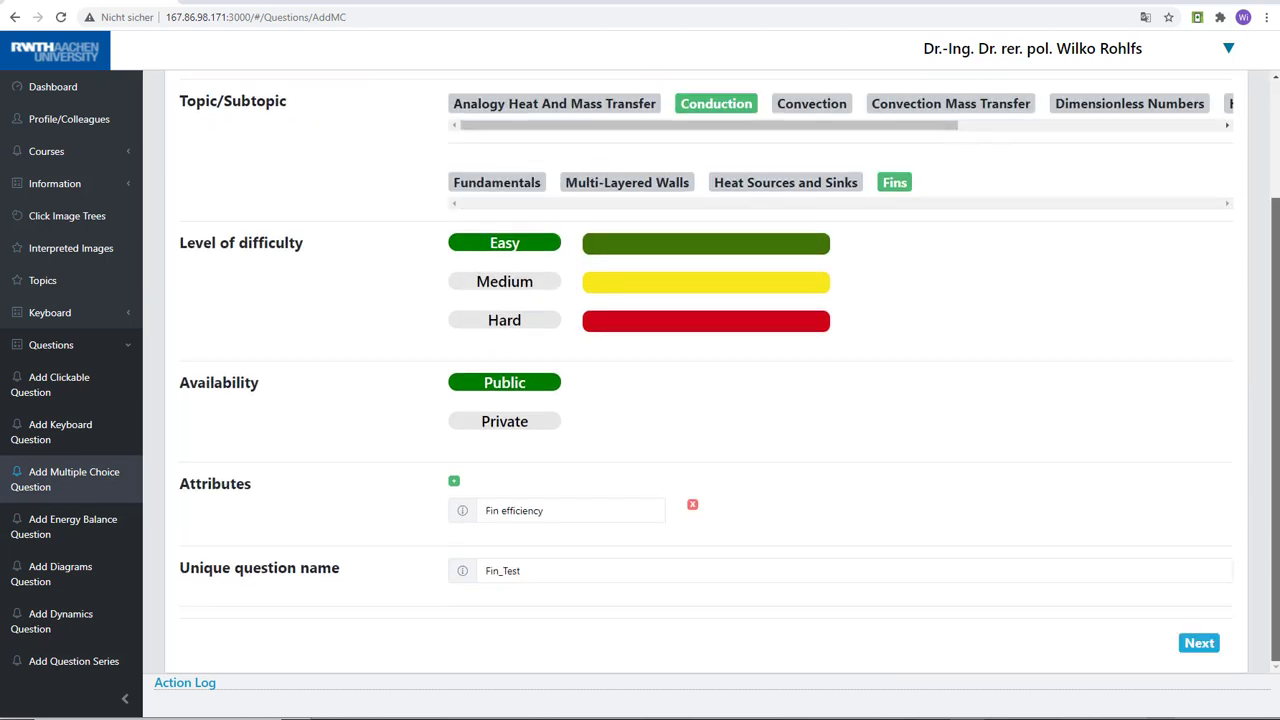
pyautogui.moveTo(1277, 229)
pyautogui.mouseDown()
pyautogui.moveTo(1276, 171)
pyautogui.moveTo(1276, 254)
pyautogui.mouseUp()
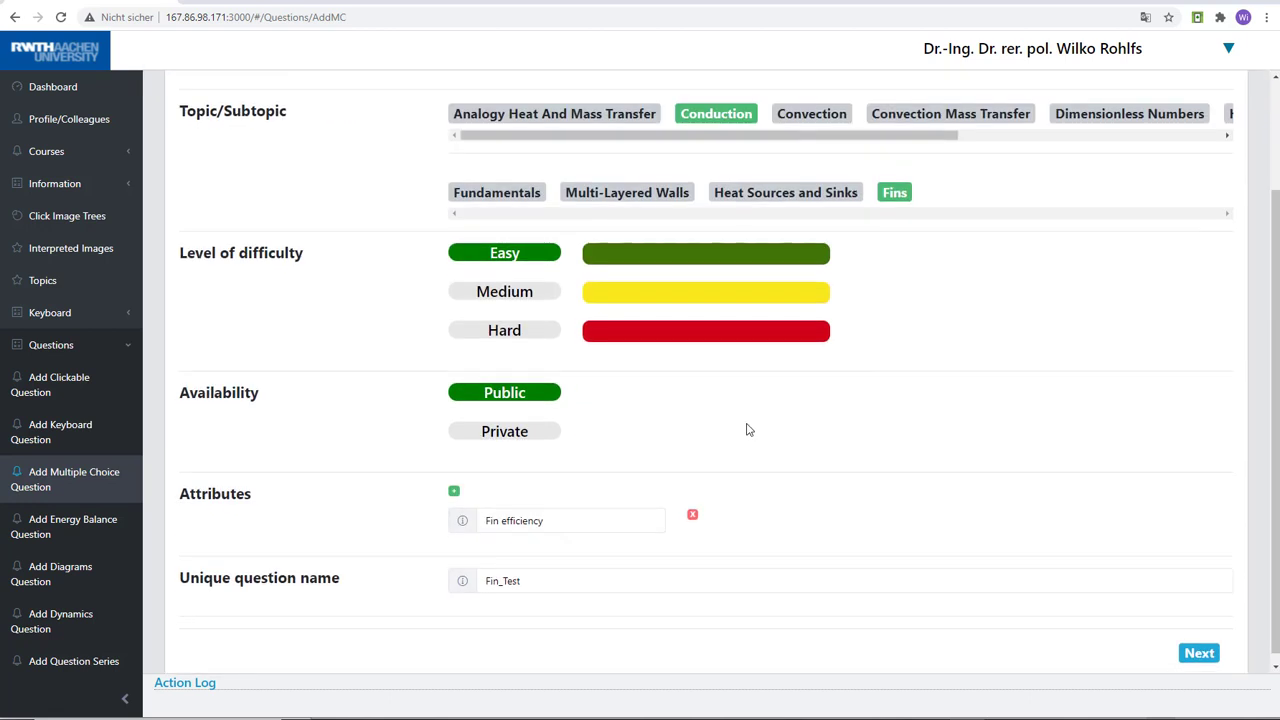
pyautogui.click(565, 580)
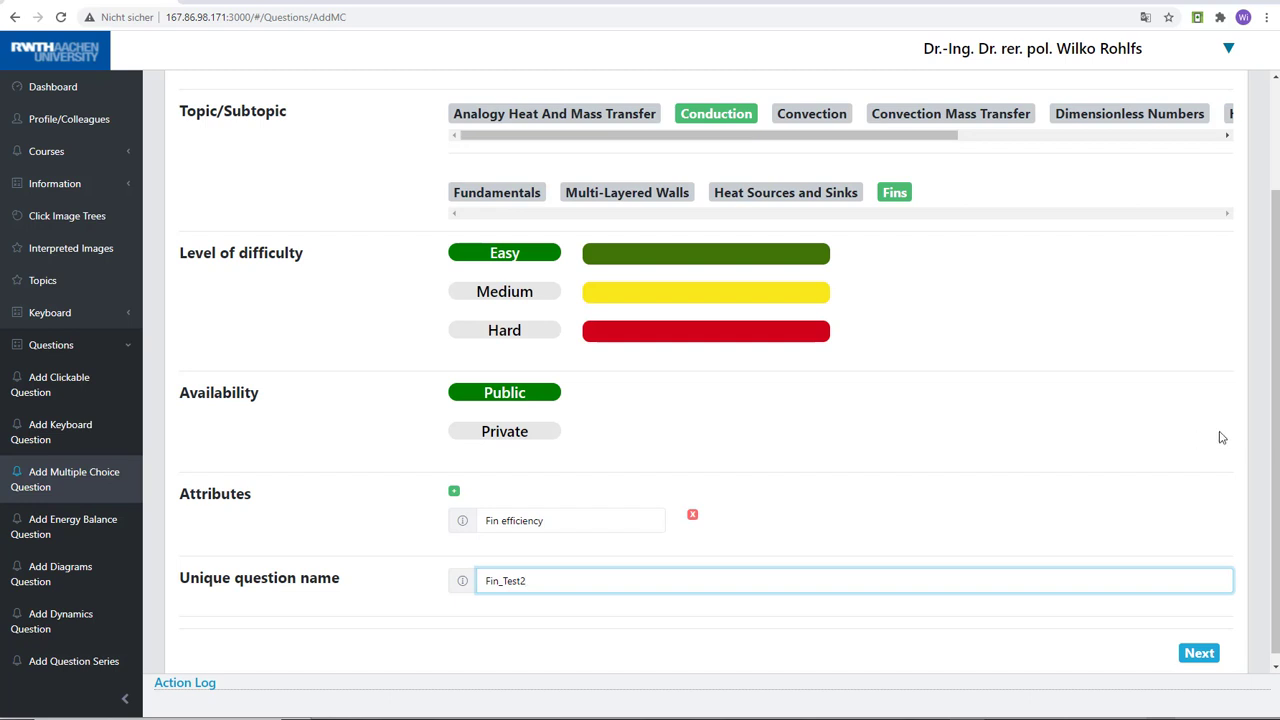
# Go through the image and question stages to the final stage and submit the renamed multiple choice question
pyautogui.scroll(2, 1268, 420)
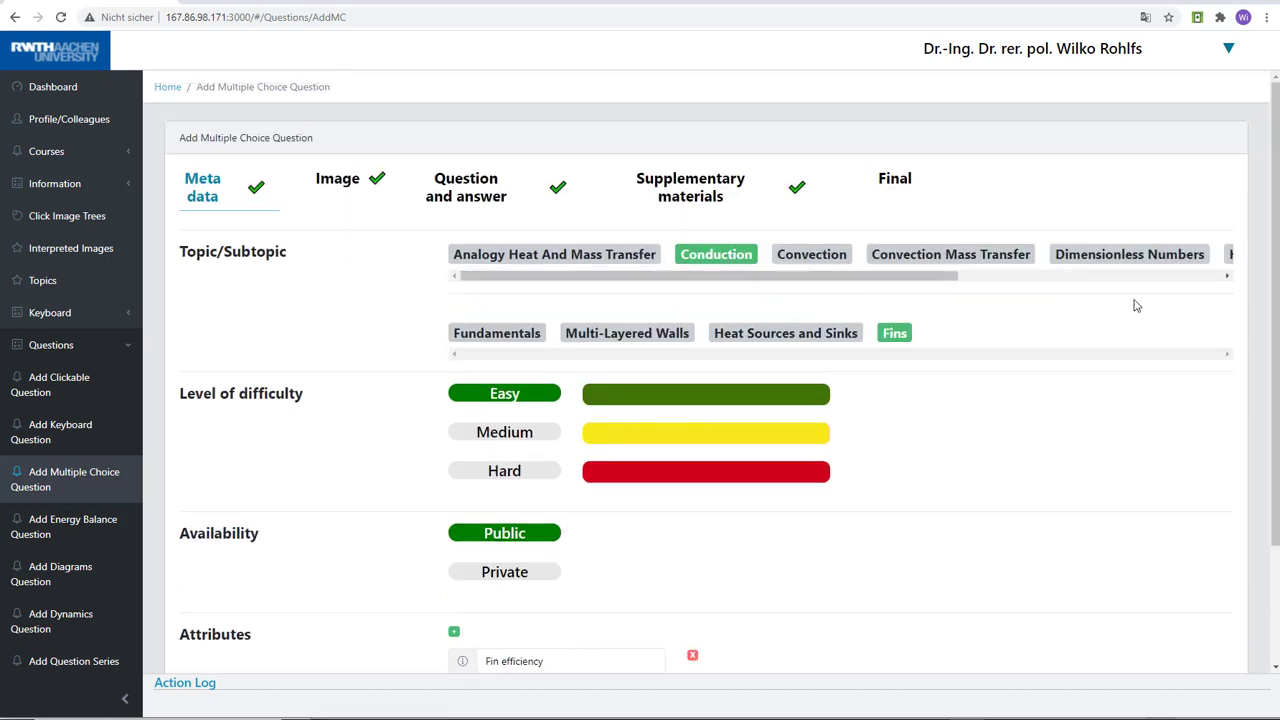
pyautogui.click(341, 178)
pyautogui.click(466, 205)
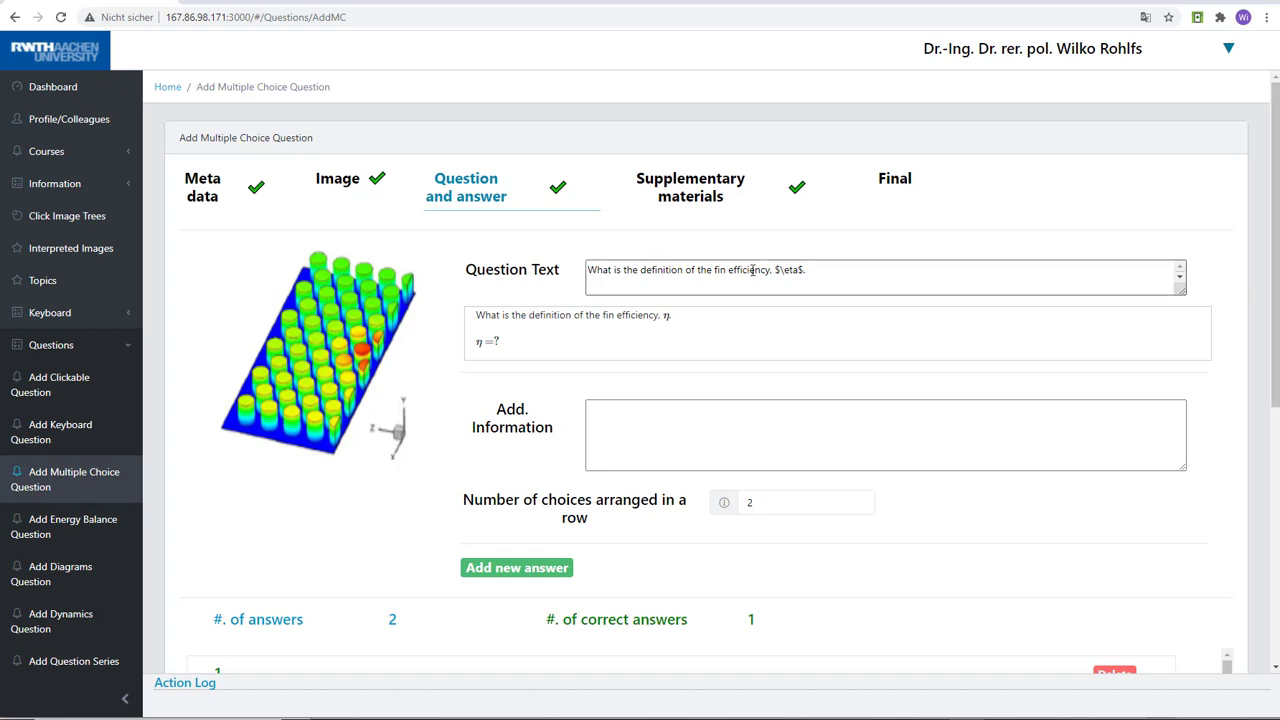
pyautogui.click(899, 186)
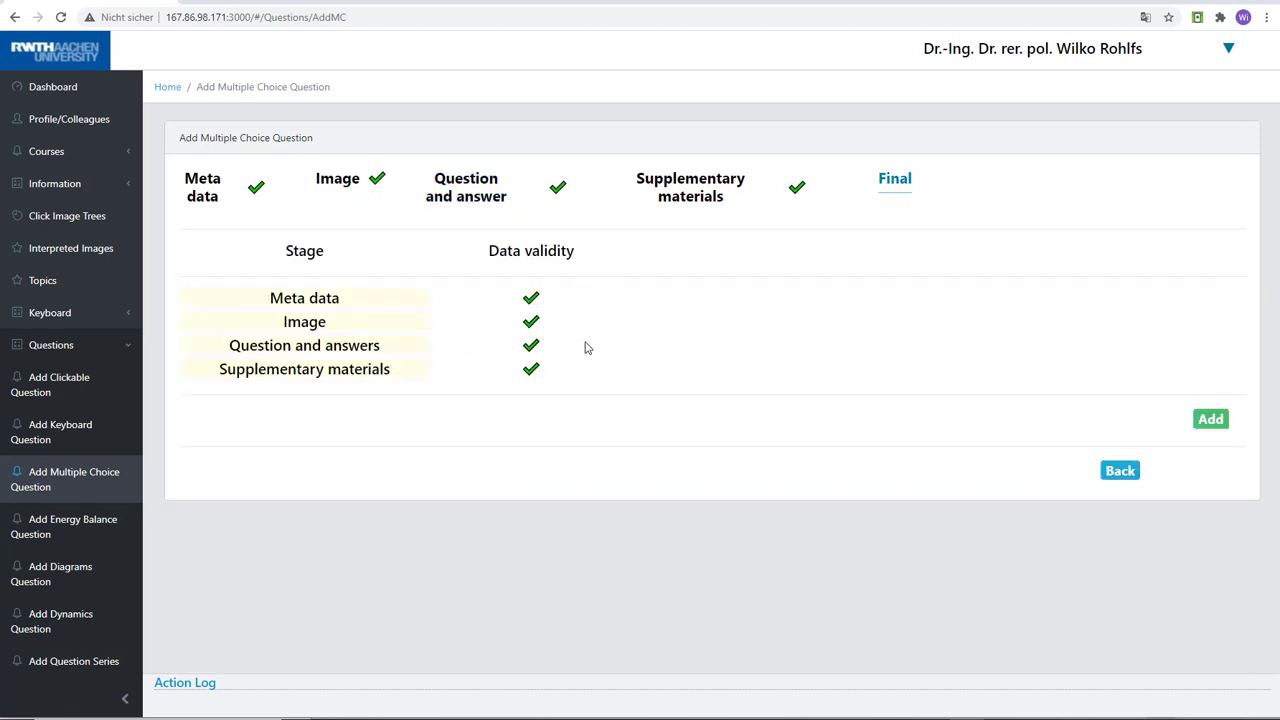
pyautogui.click(1197, 423)
# Start a new clickable question and assign it the topic Conduction with the subtopic Fins
pyautogui.click(61, 389)
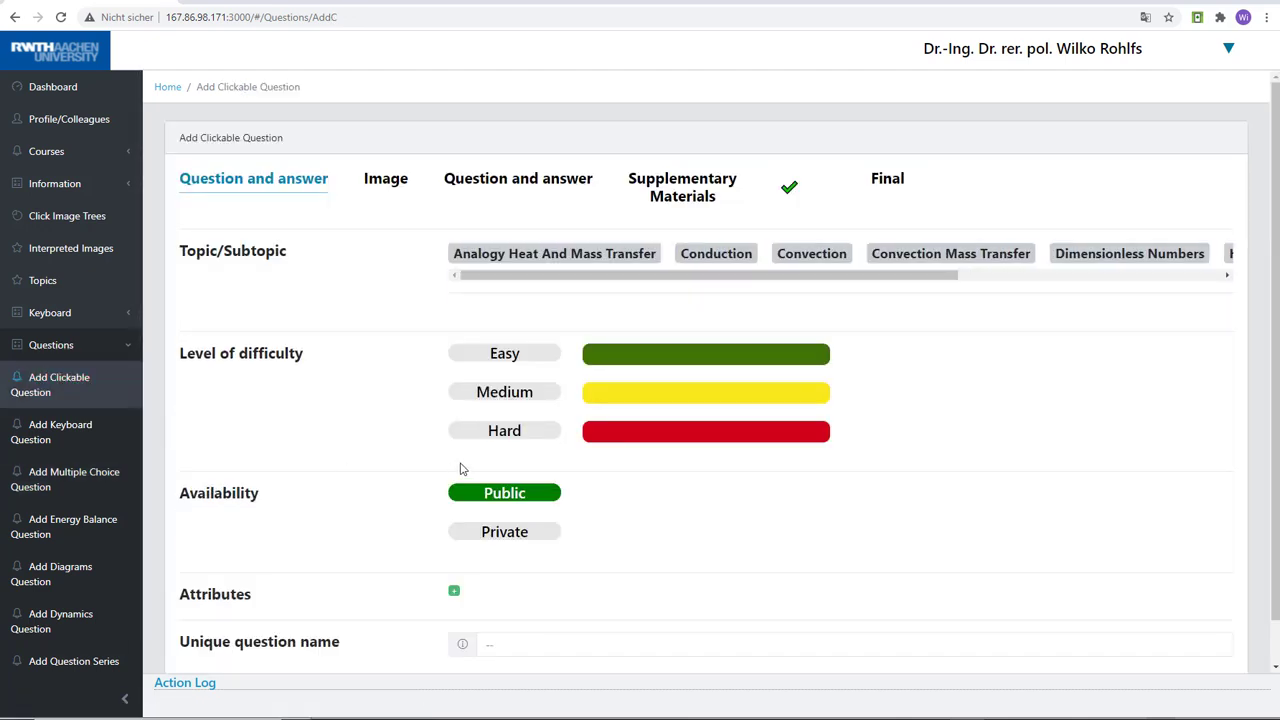
pyautogui.moveTo(737, 277); pyautogui.dragTo(965, 283)
pyautogui.moveTo(795, 275); pyautogui.dragTo(560, 280)
pyautogui.click(710, 253)
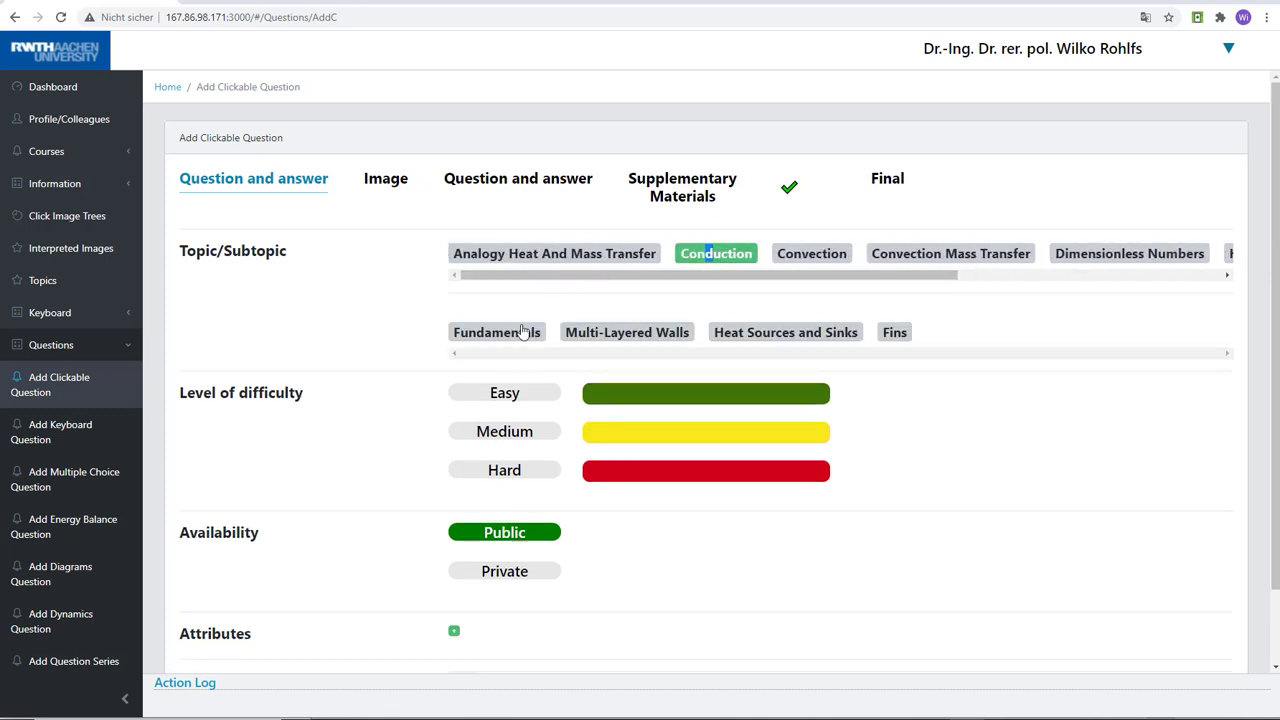
pyautogui.click(609, 338)
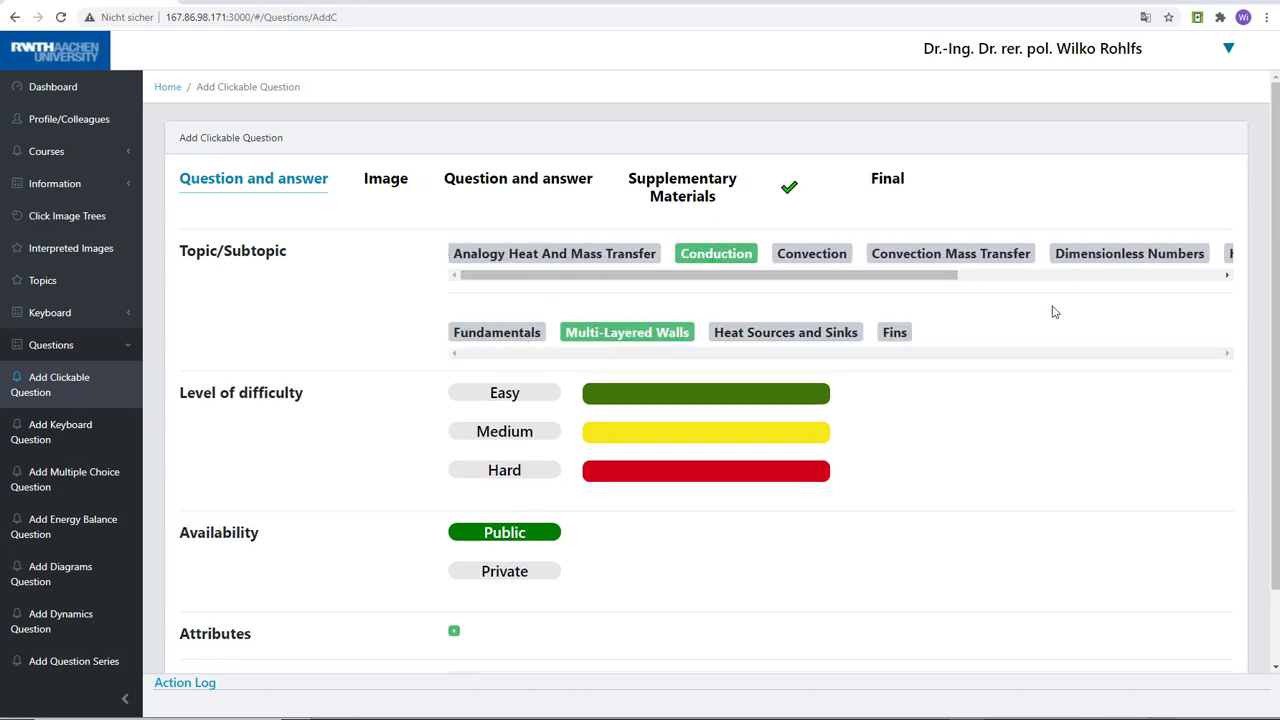
pyautogui.click(895, 336)
# Set the clickable question's difficulty to Easy and its unique question name to Fin_Test3
pyautogui.scroll(-1, 1277, 362)
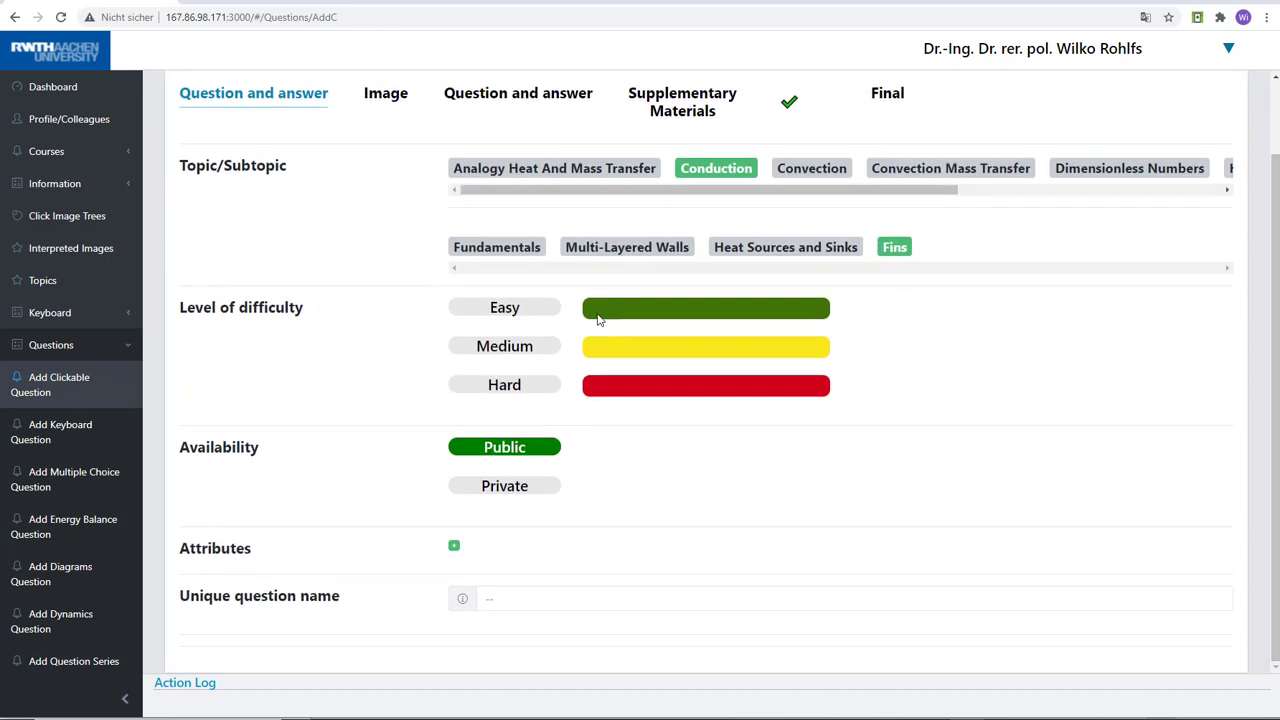
pyautogui.click(503, 316)
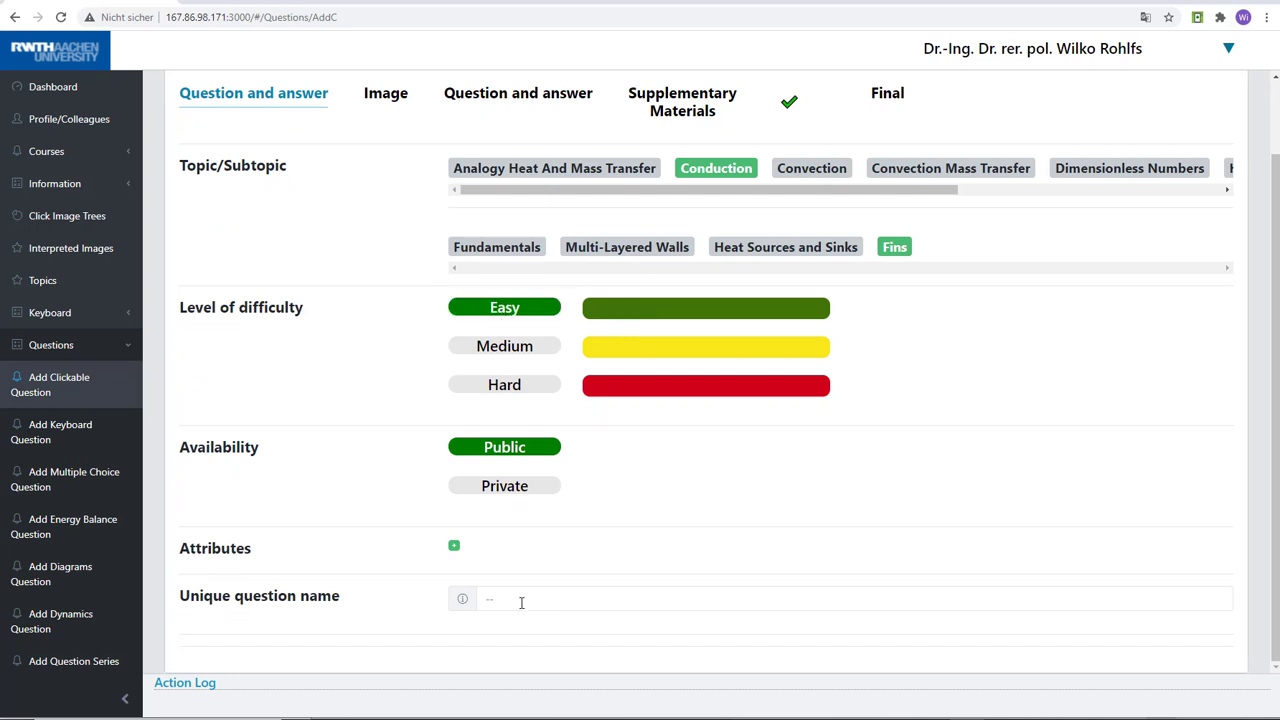
pyautogui.click(516, 602)
pyautogui.write('Fin_Test3')
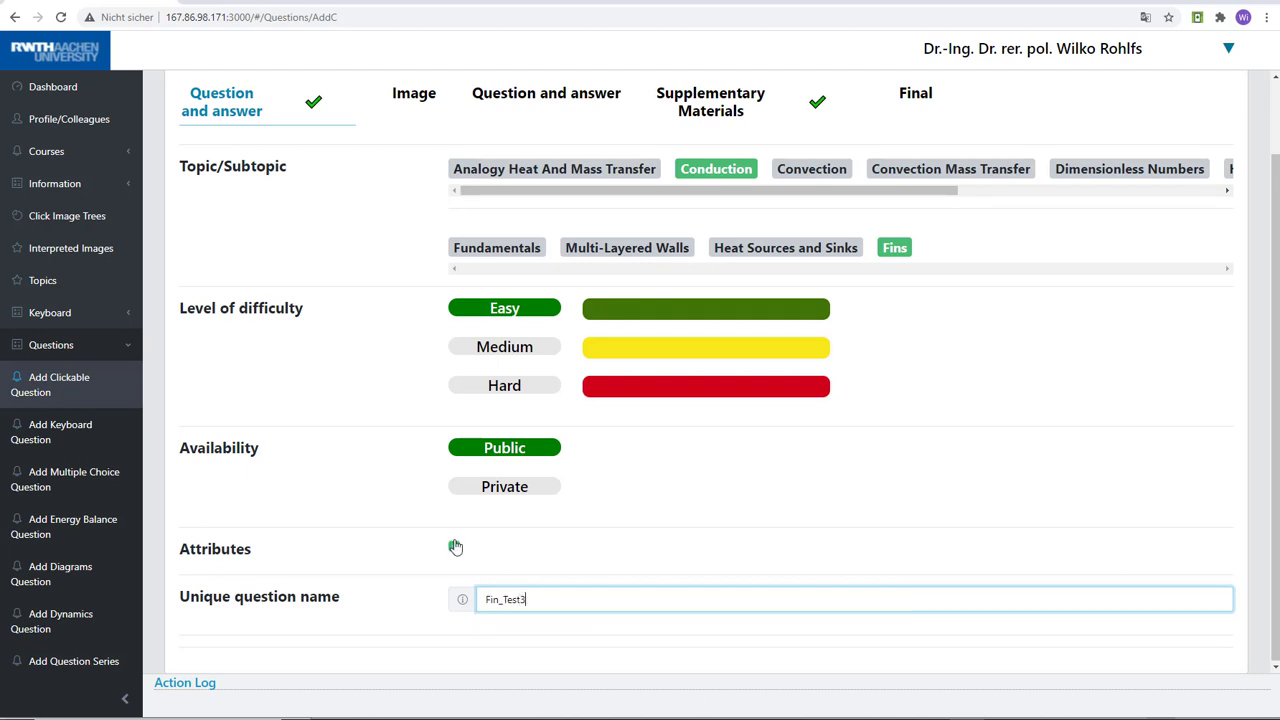
# Upload the picture Aufgabe03 as the clickable question's image
pyautogui.click(407, 100)
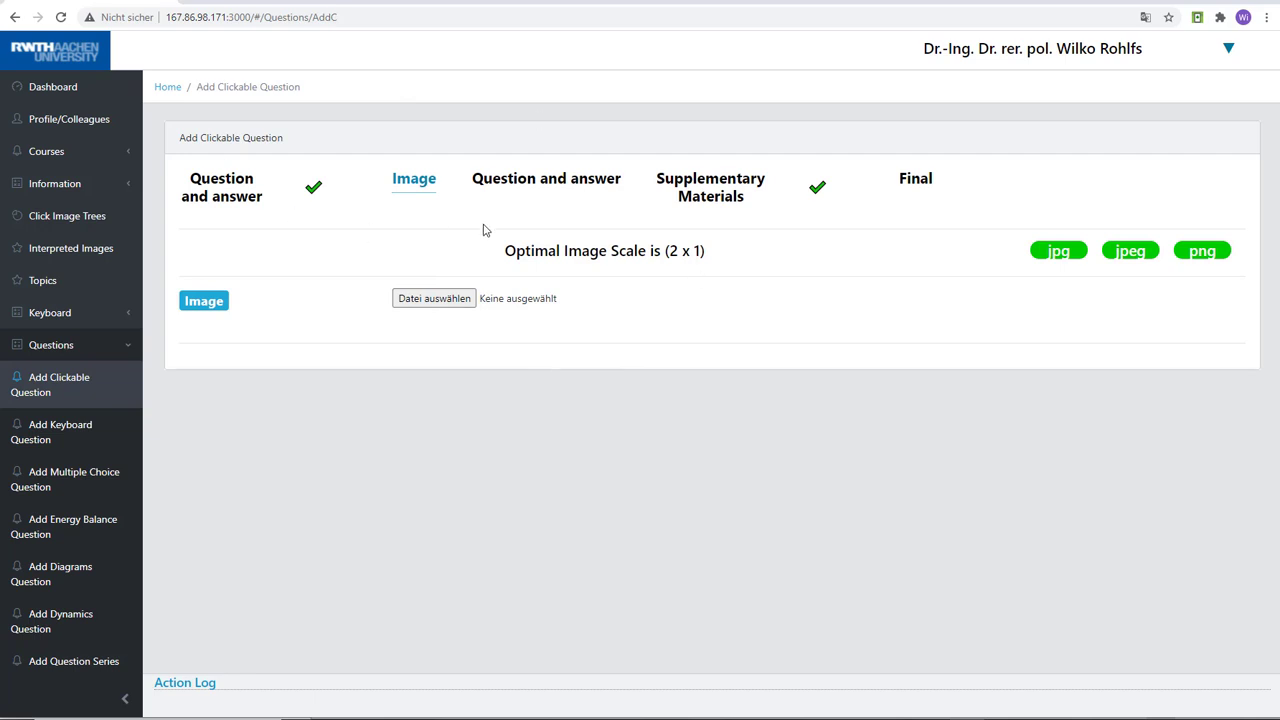
pyautogui.click(407, 303)
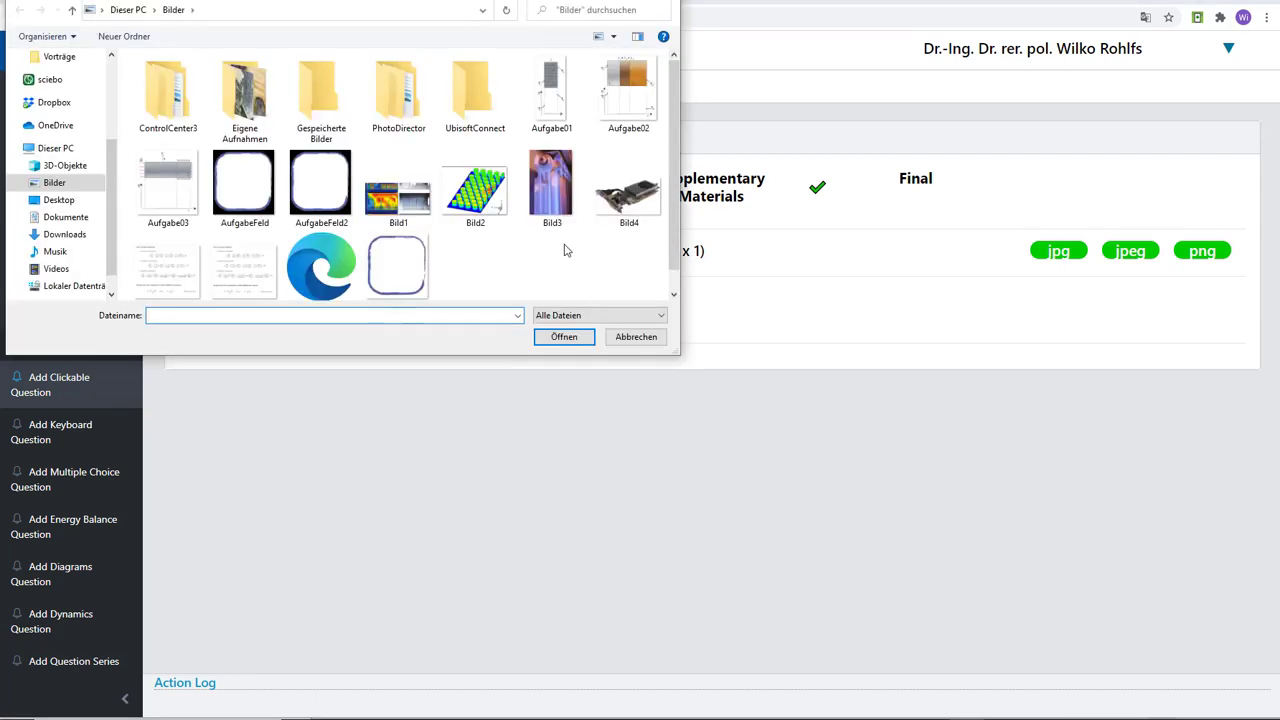
pyautogui.click(168, 180)
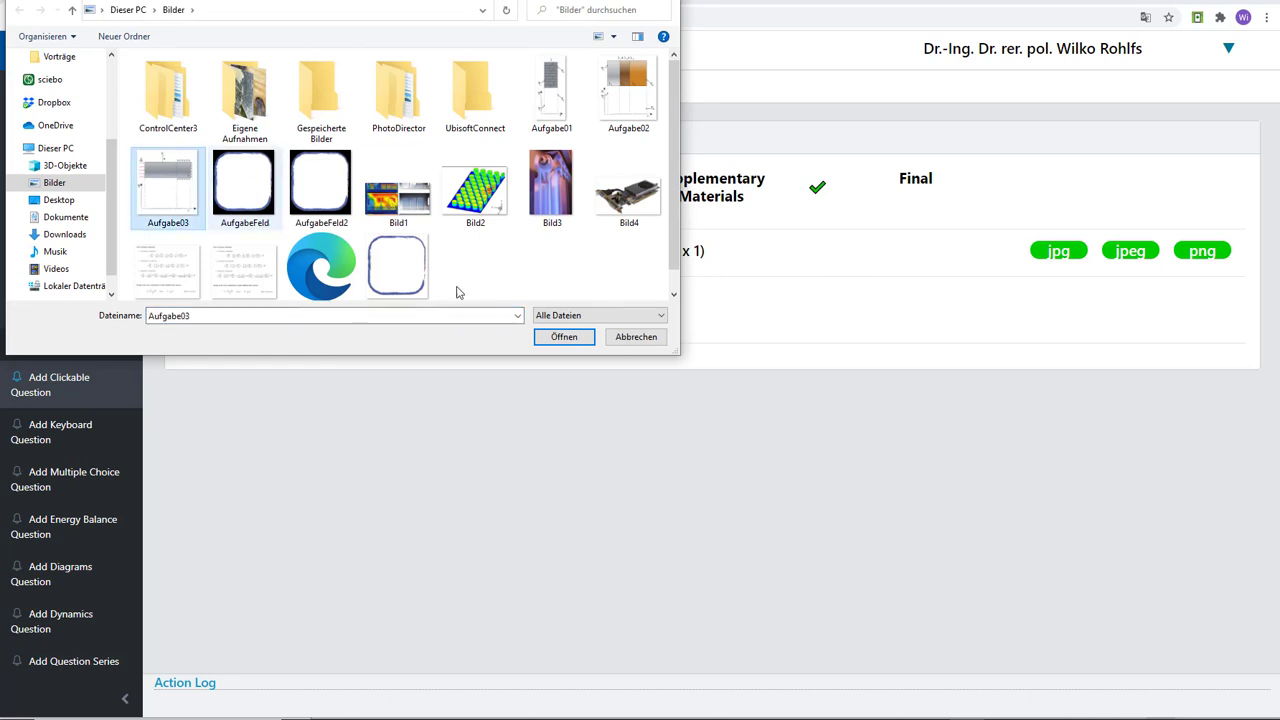
pyautogui.click(563, 337)
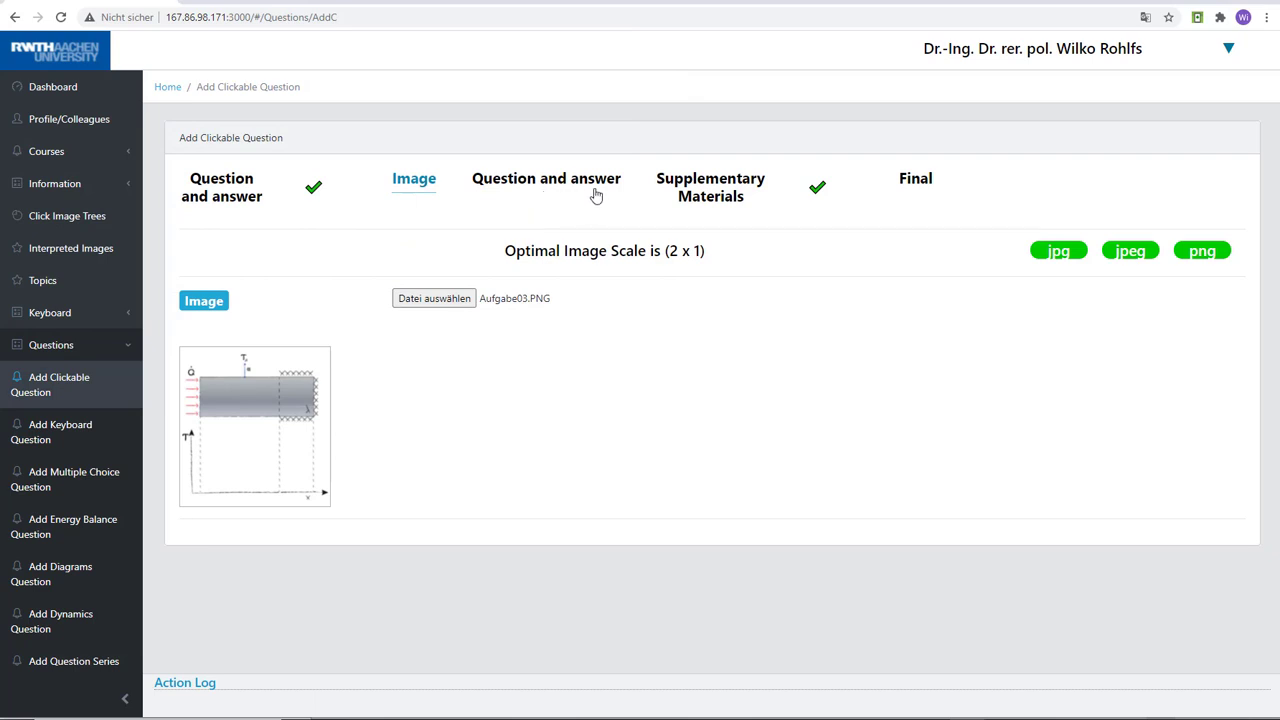
# Place a clickable part on the grey bar of the question image and set its width and height to 80
pyautogui.click(529, 185)
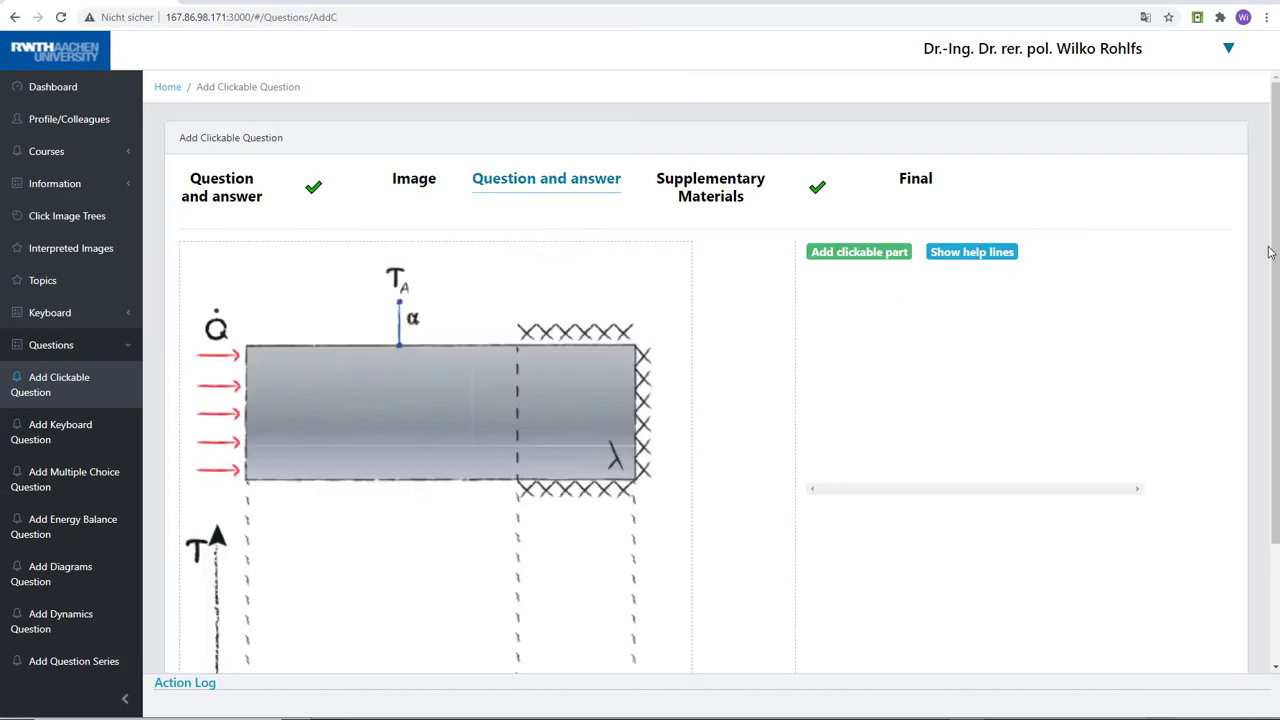
pyautogui.scroll(-1, 1277, 330)
pyautogui.moveTo(1278, 330)
pyautogui.mouseDown()
pyautogui.moveTo(1278, 388)
pyautogui.moveTo(1278, 343)
pyautogui.mouseUp()
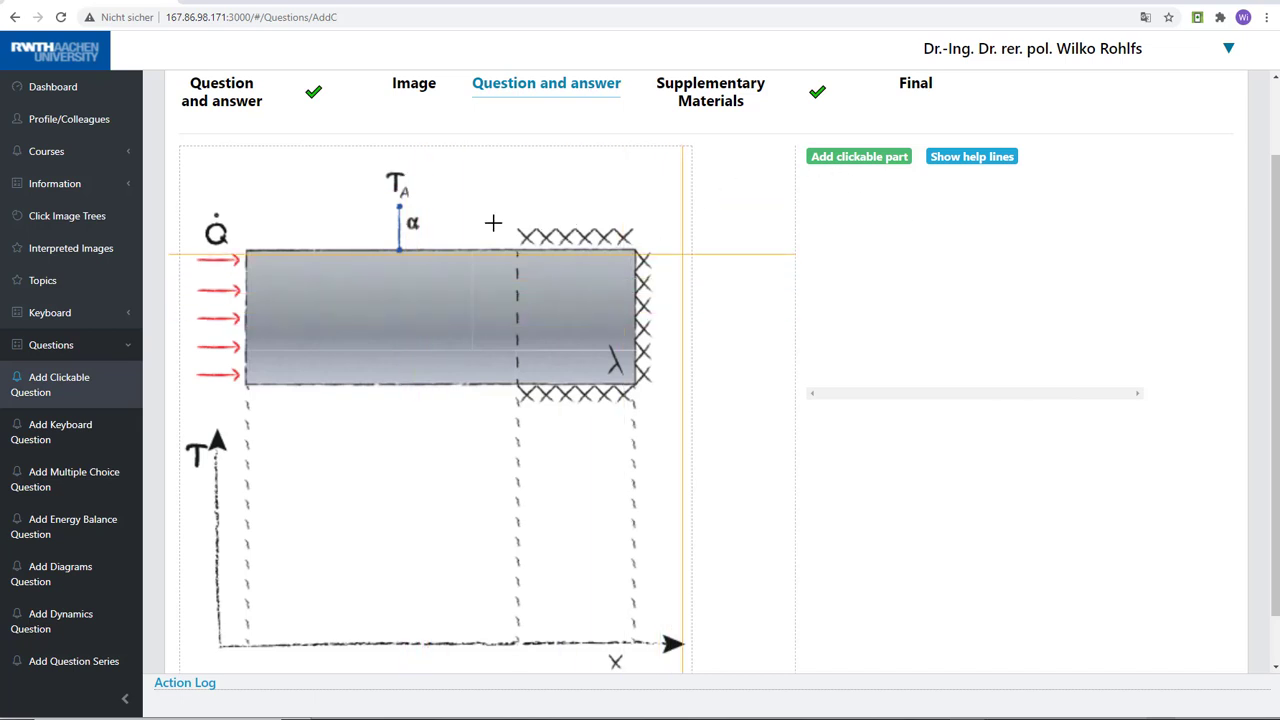
pyautogui.click(359, 297)
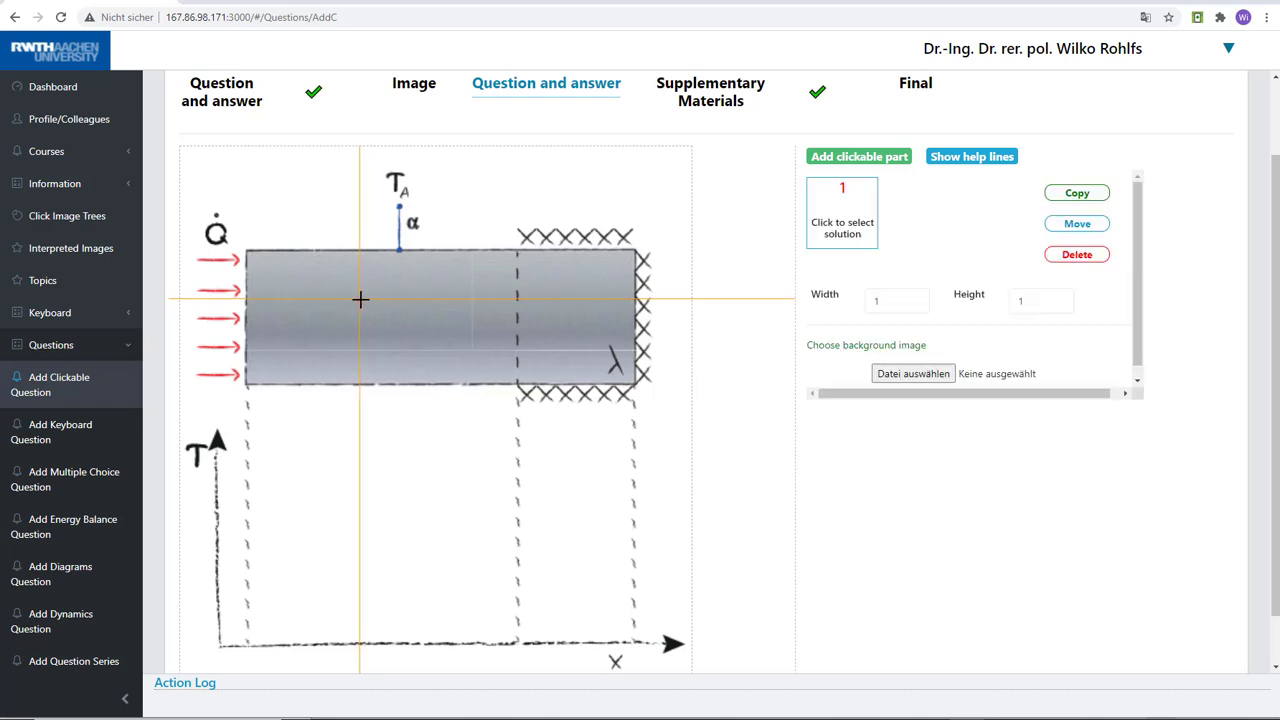
pyautogui.click(412, 340)
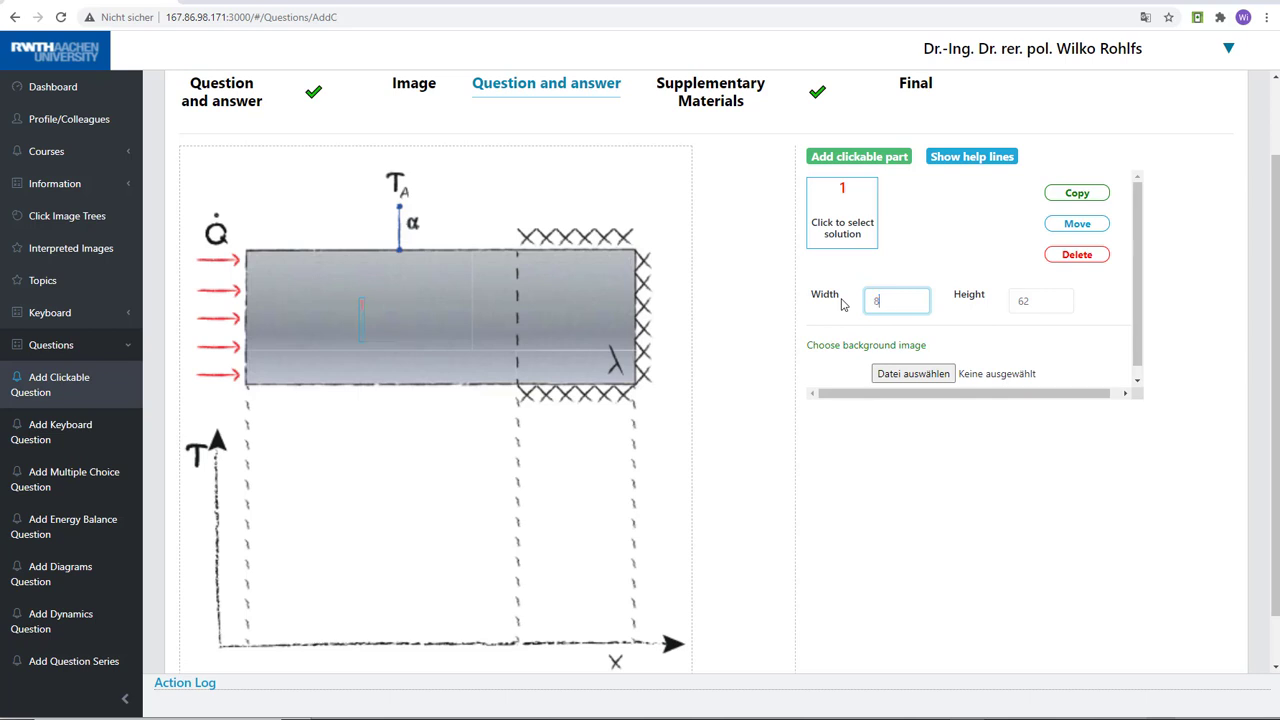
pyautogui.press('Tab')
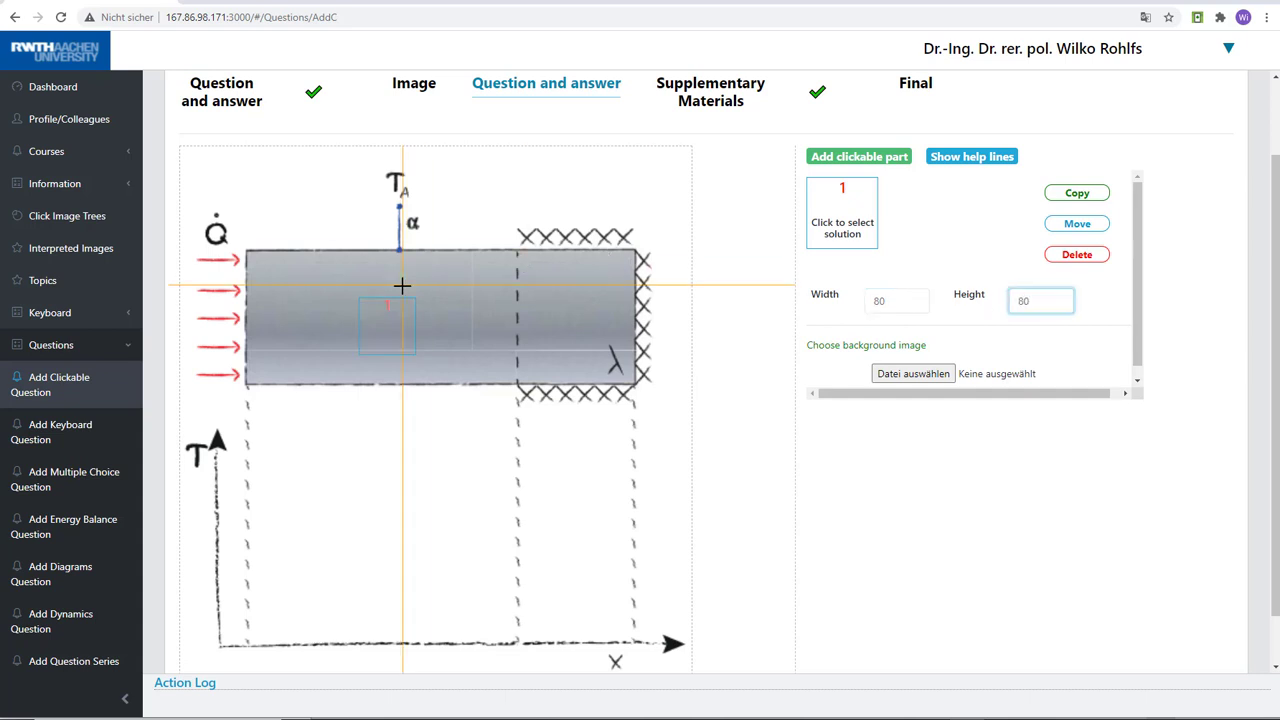
# Assign clickable part 1 the image answer Decrease with the variant Dec_Conc from the Temperature Profile category
pyautogui.click(840, 224)
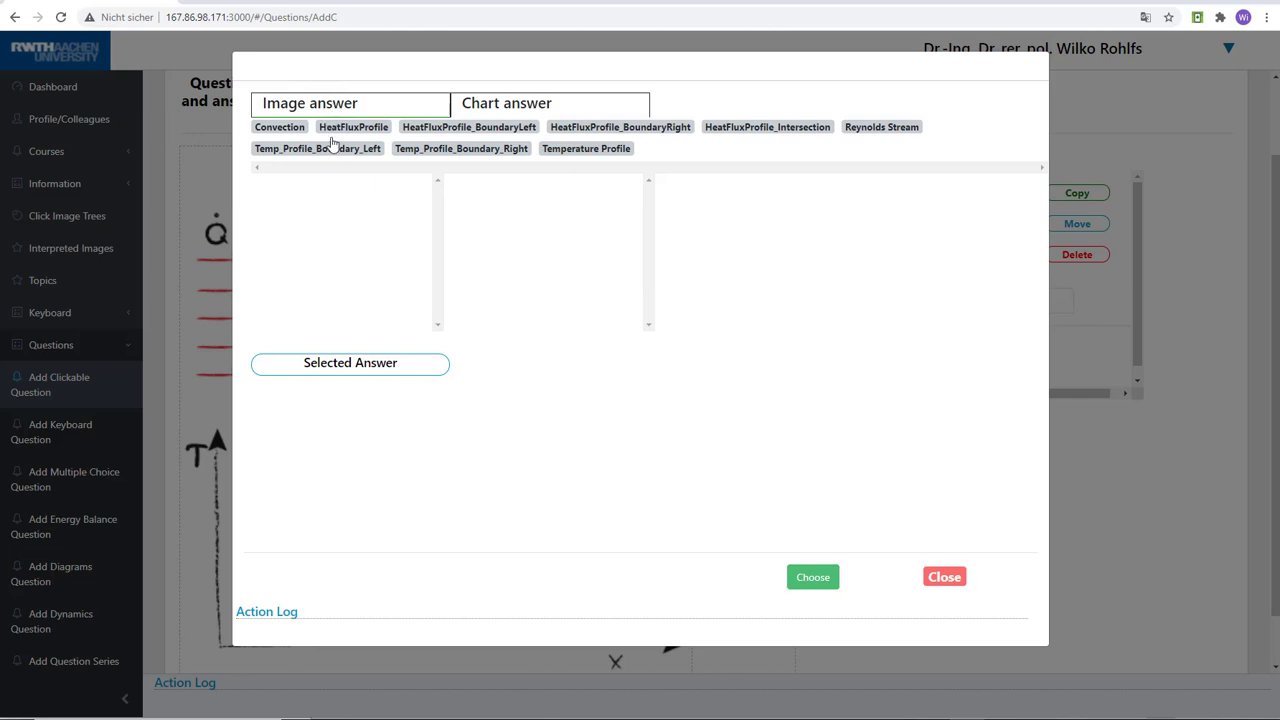
pyautogui.click(588, 150)
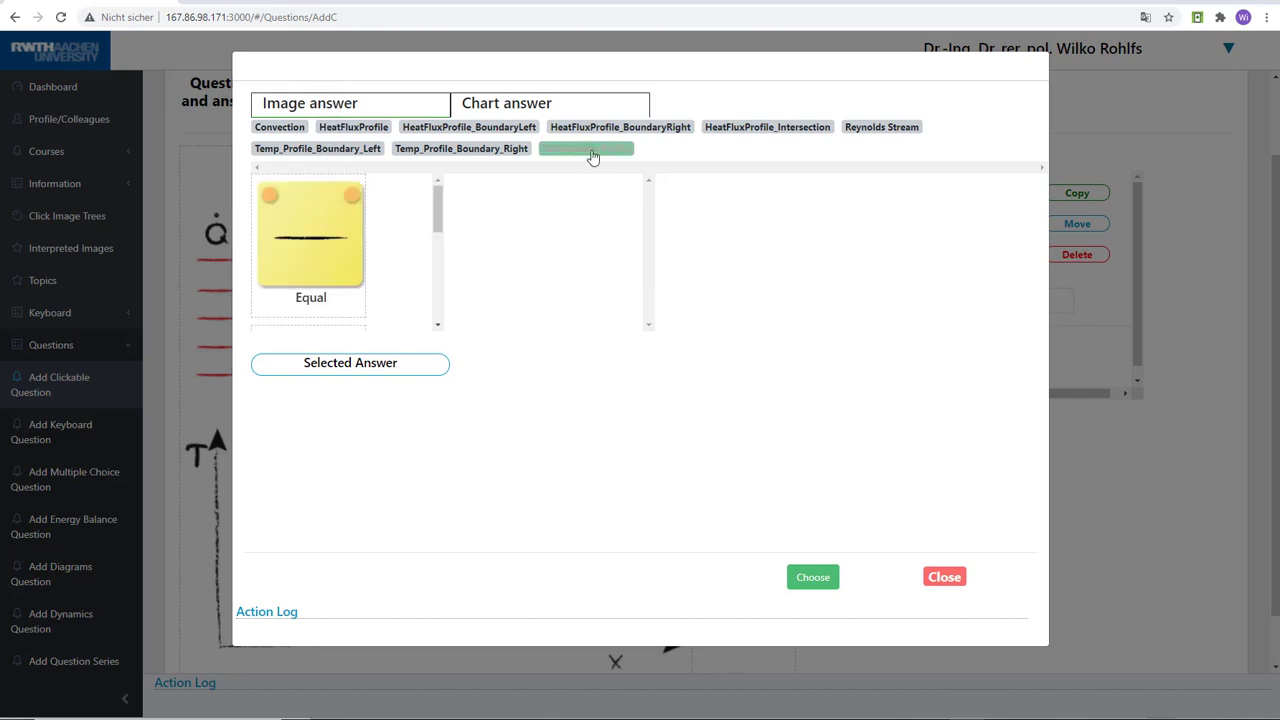
pyautogui.scroll(-3, 436, 215)
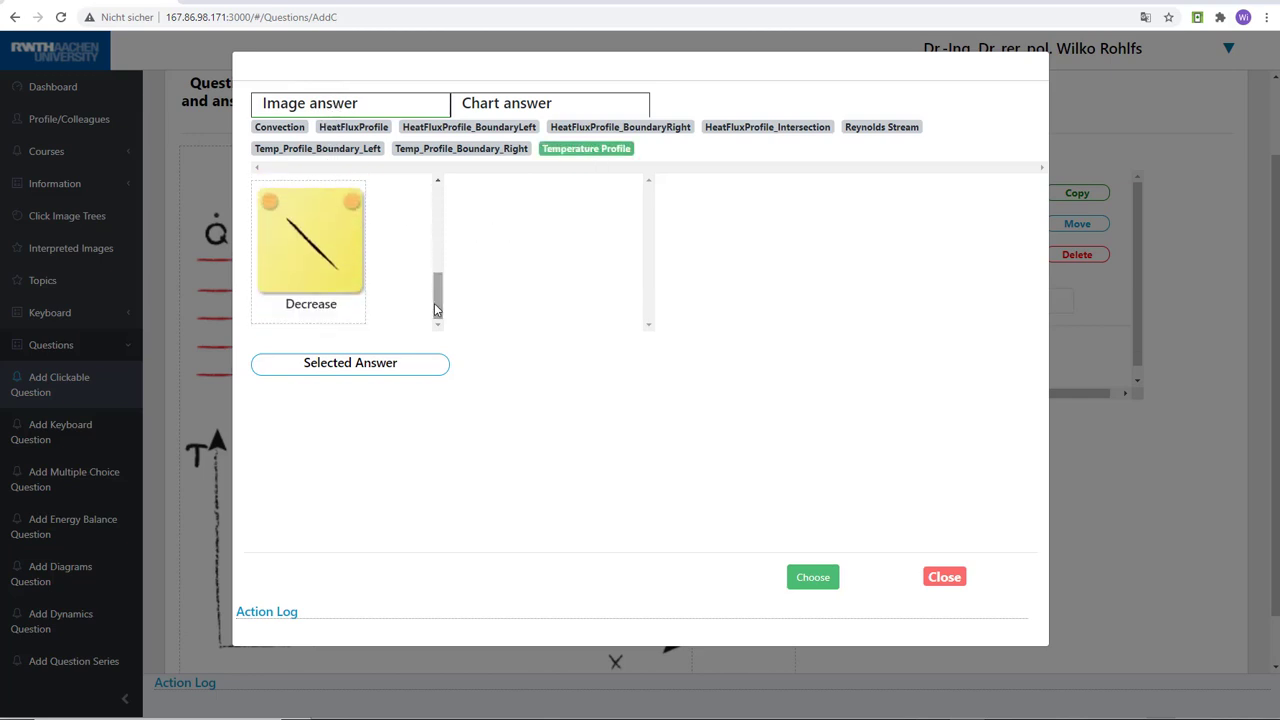
pyautogui.click(299, 277)
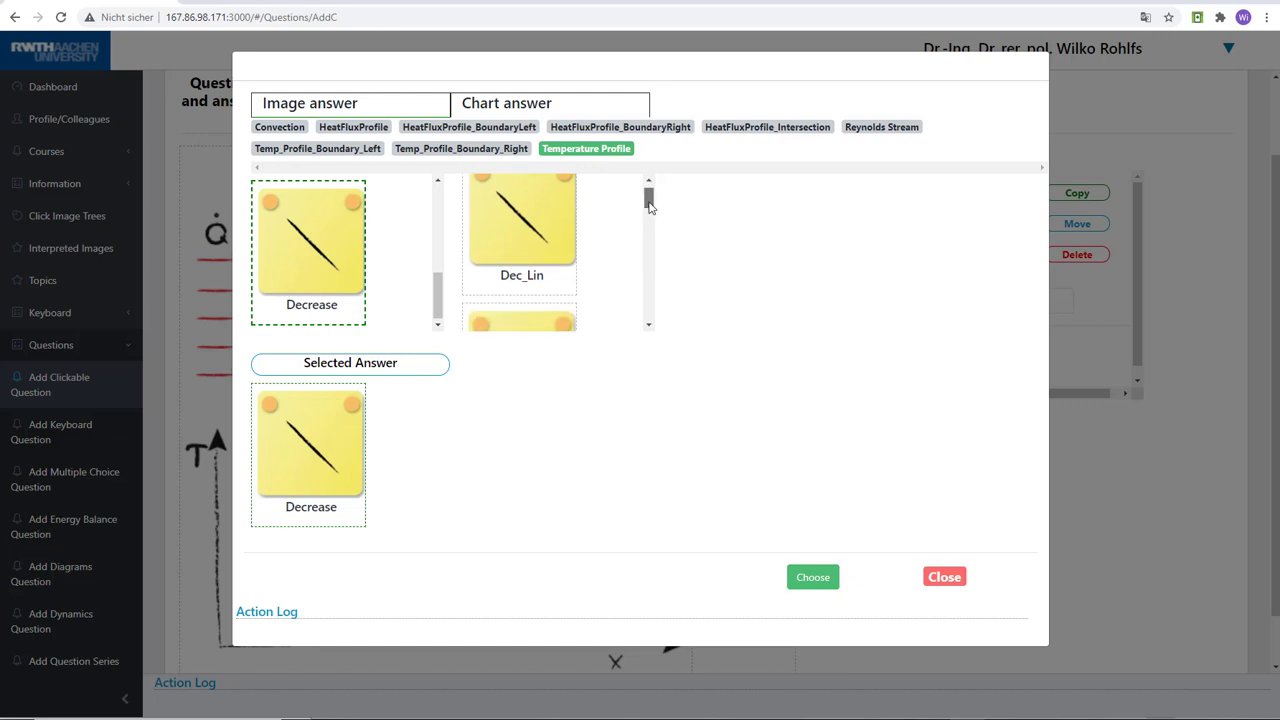
pyautogui.scroll(-2, 560, 240)
pyautogui.click(537, 210)
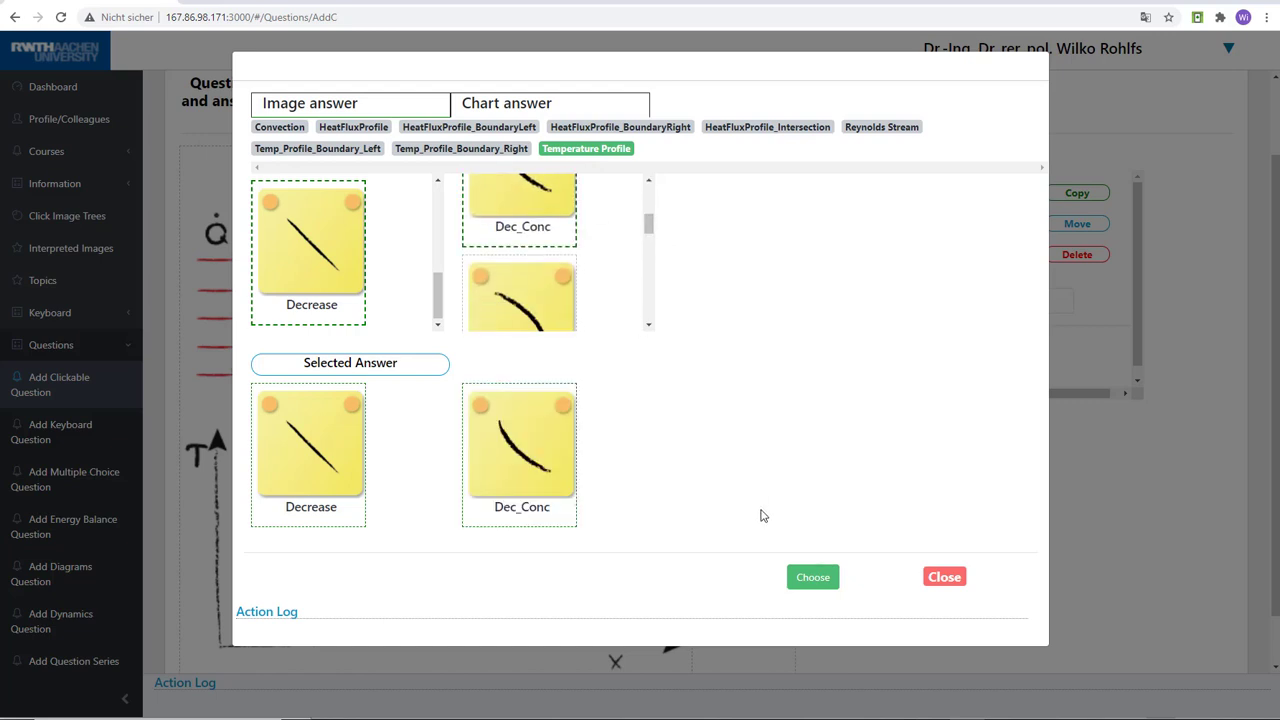
pyautogui.click(813, 579)
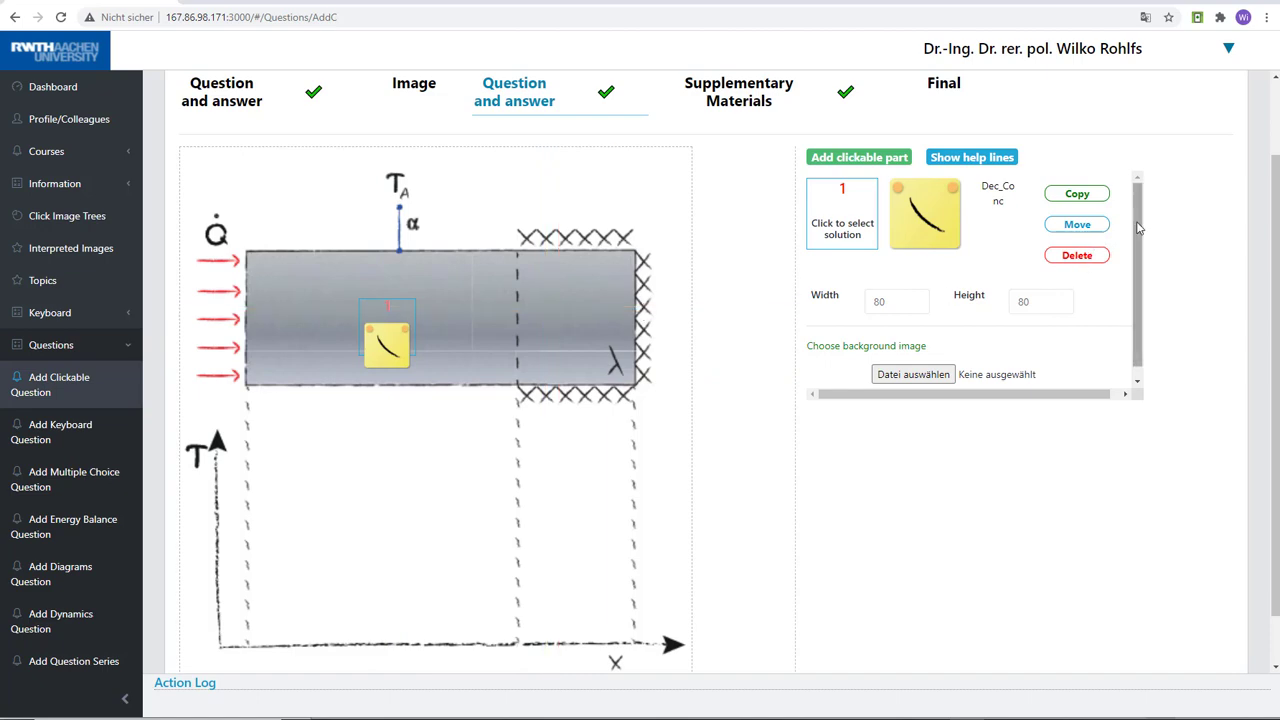
# Change the solution of clickable part 1 to the Decrease variant Dec_Ad_Right
pyautogui.click(831, 215)
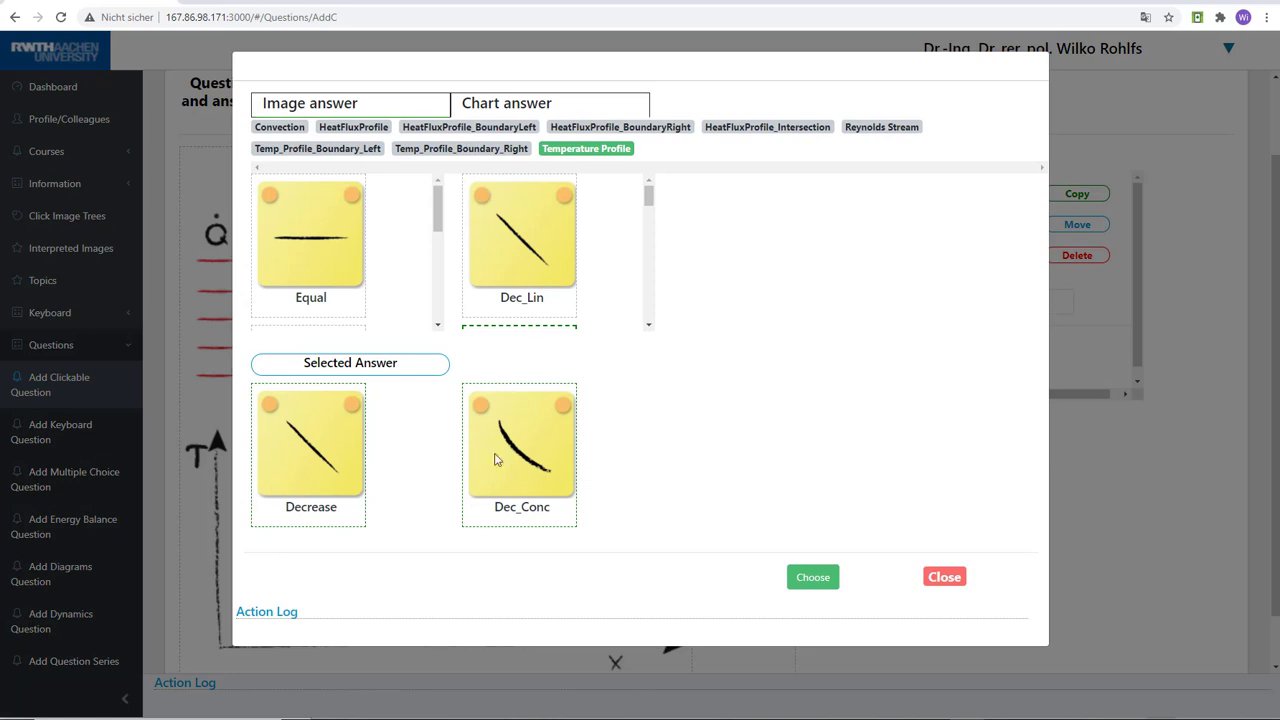
pyautogui.moveTo(647, 195); pyautogui.dragTo(662, 318)
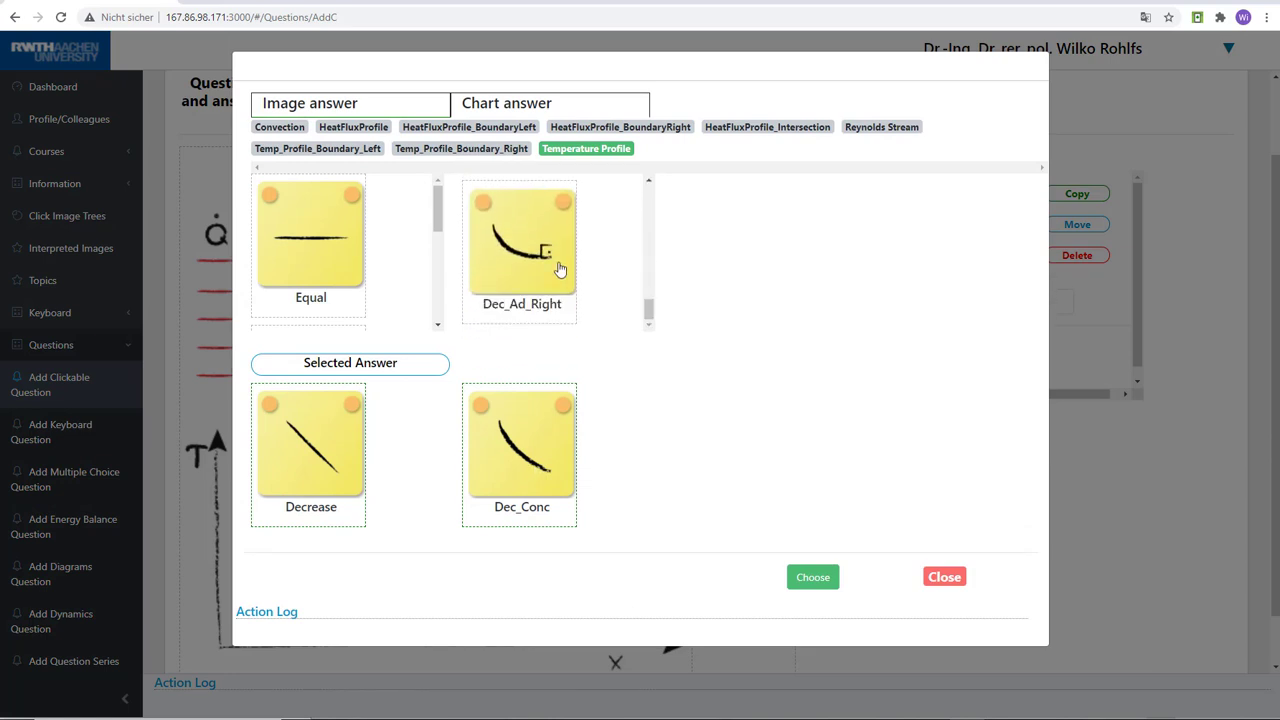
pyautogui.click(557, 266)
pyautogui.click(828, 579)
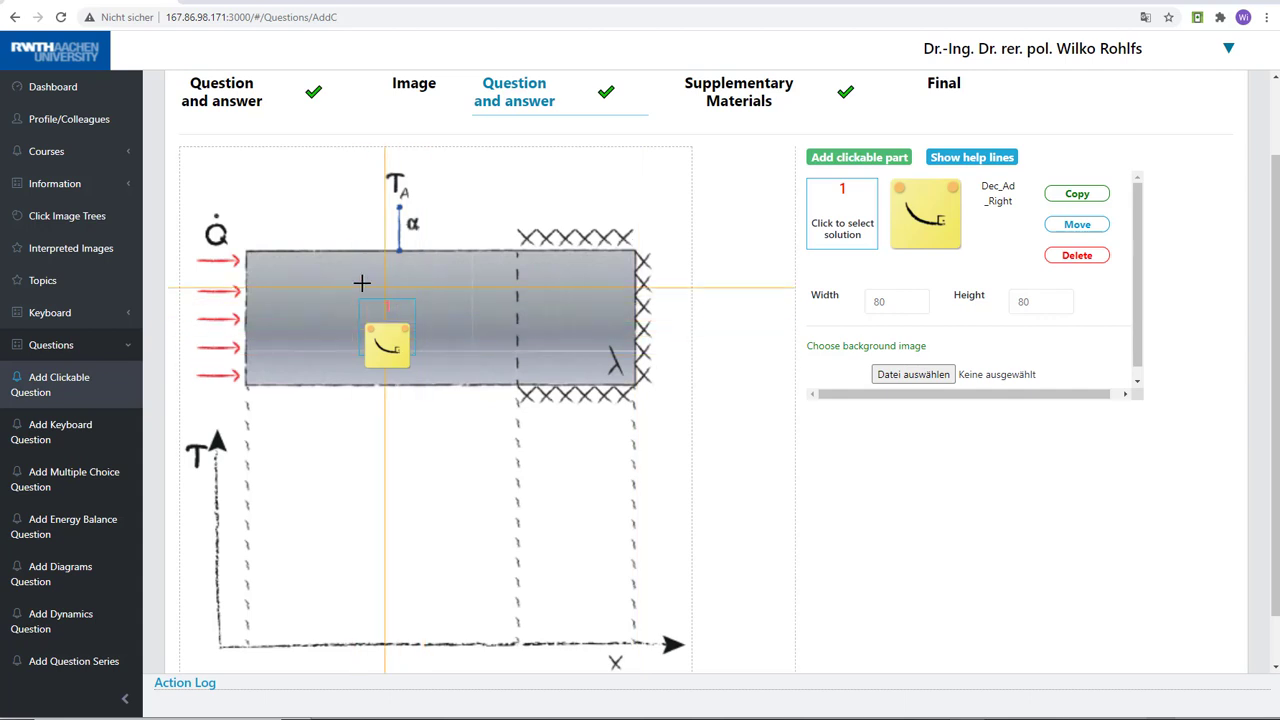
# Upload AufgabeFeld as the background image of clickable part 1 and reposition the part slightly on the grey bar
pyautogui.click(913, 375)
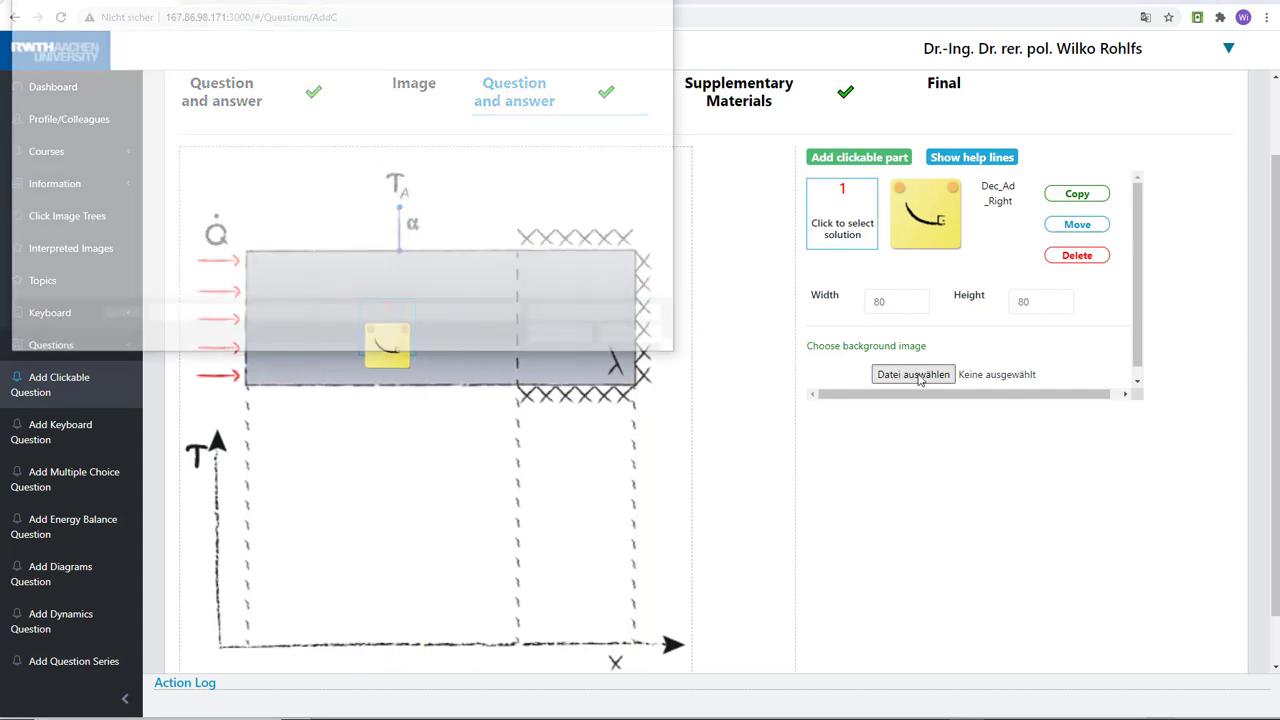
pyautogui.click(236, 190)
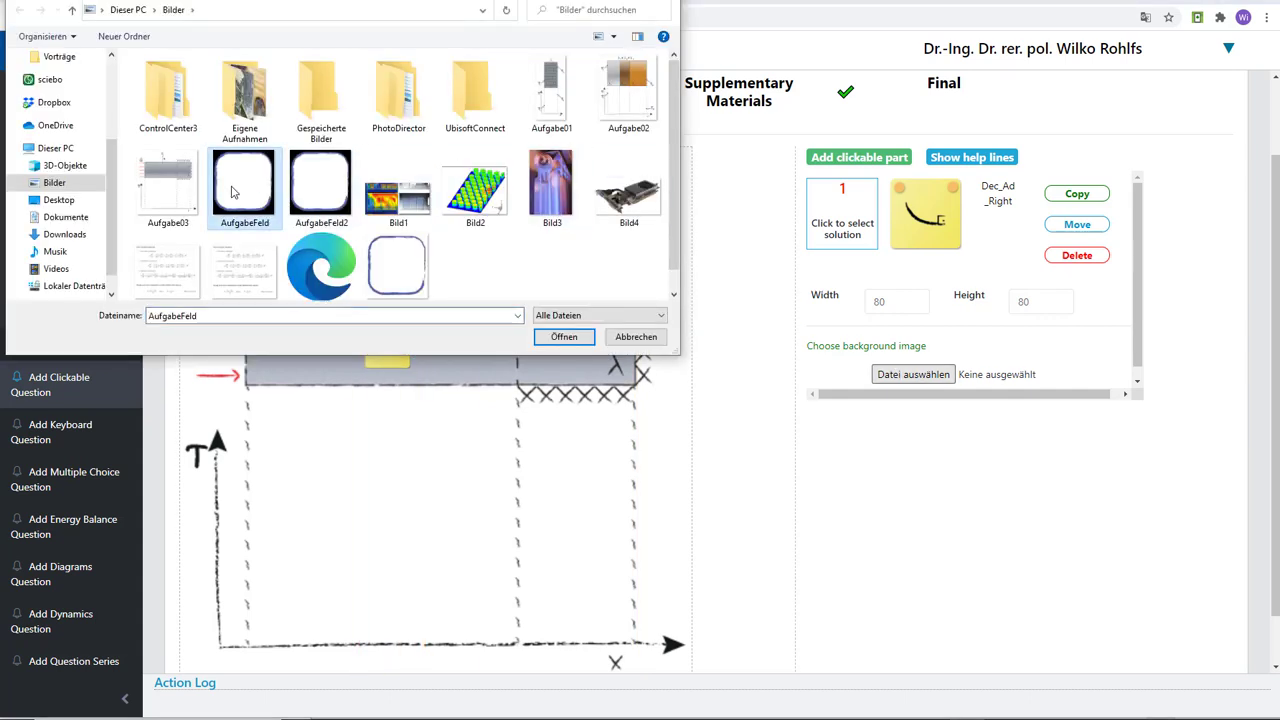
pyautogui.click(562, 337)
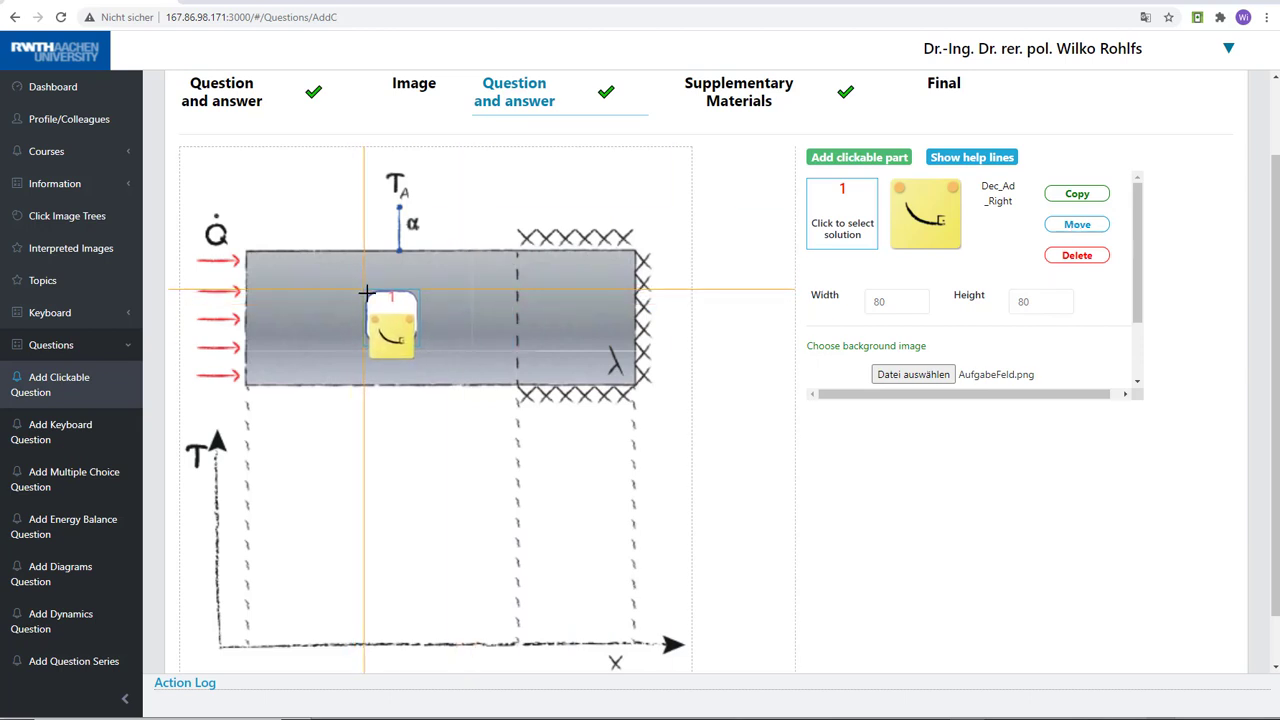
pyautogui.click(364, 290)
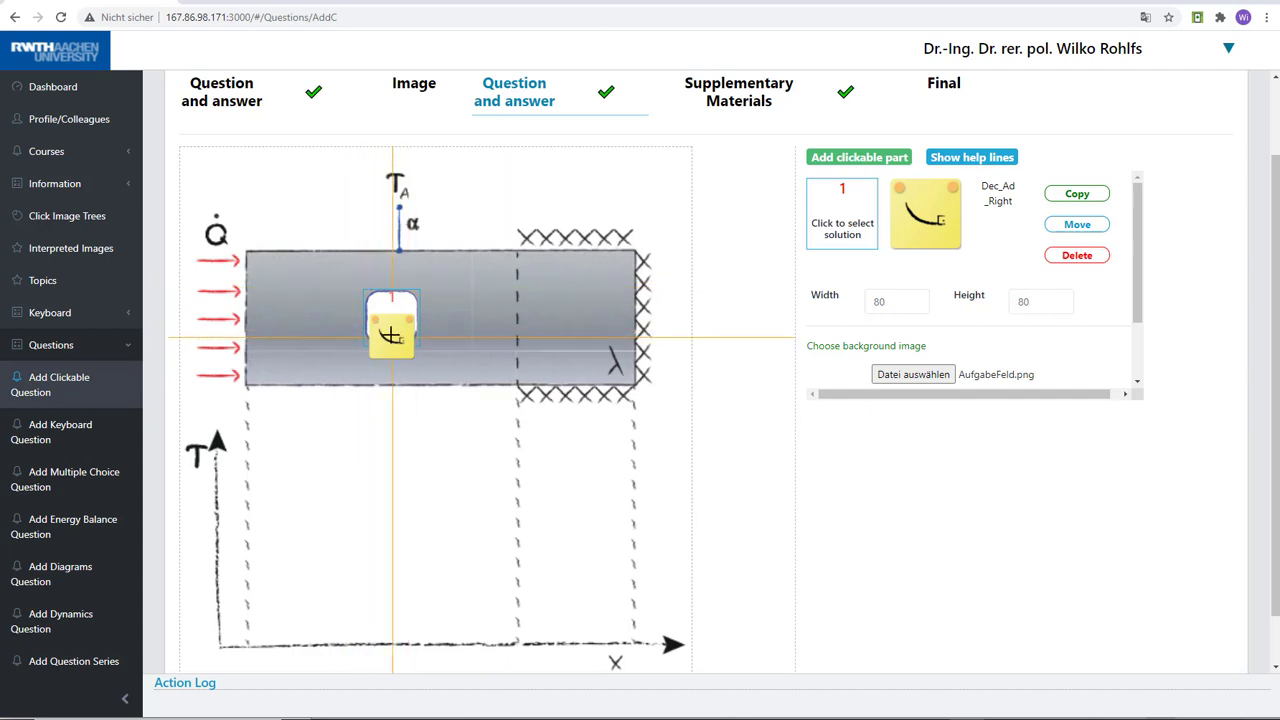
# Copy clickable part 1 and place the copy on the insulated section of the bar beyond the dashed line
pyautogui.moveTo(1140, 242)
pyautogui.mouseDown()
pyautogui.moveTo(1142, 285)
pyautogui.moveTo(1142, 228)
pyautogui.mouseUp()
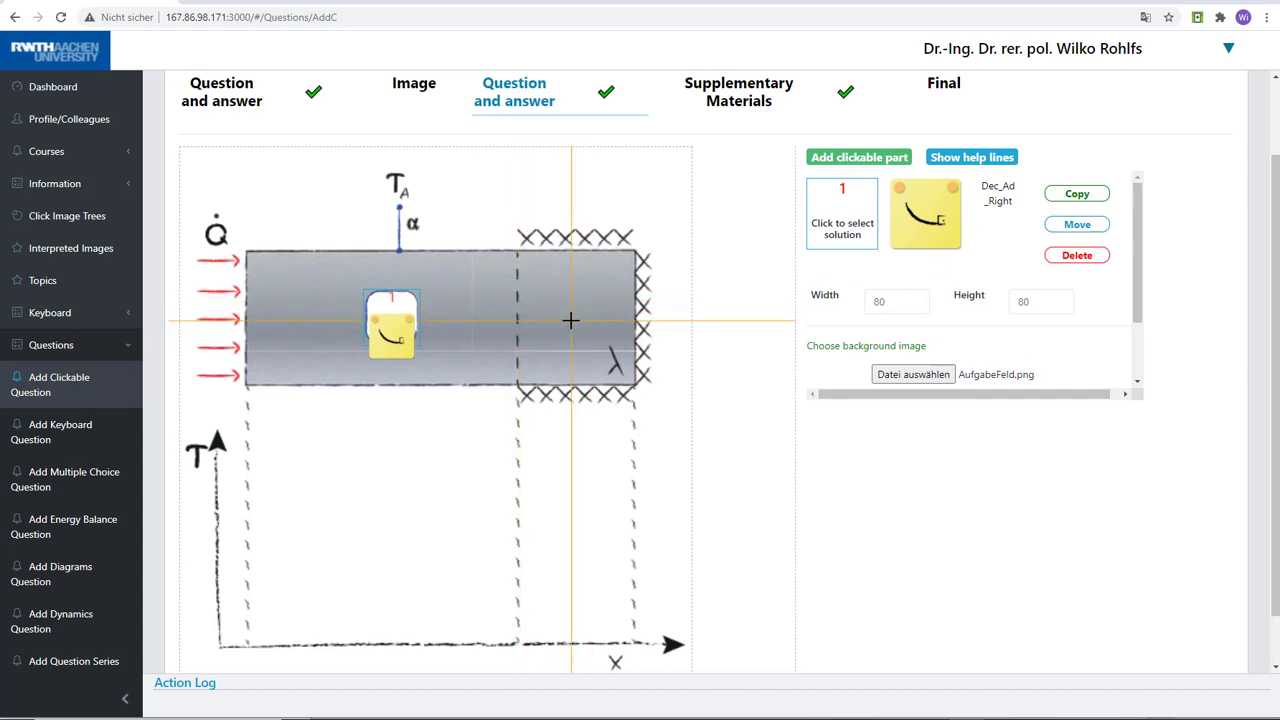
pyautogui.click(1080, 199)
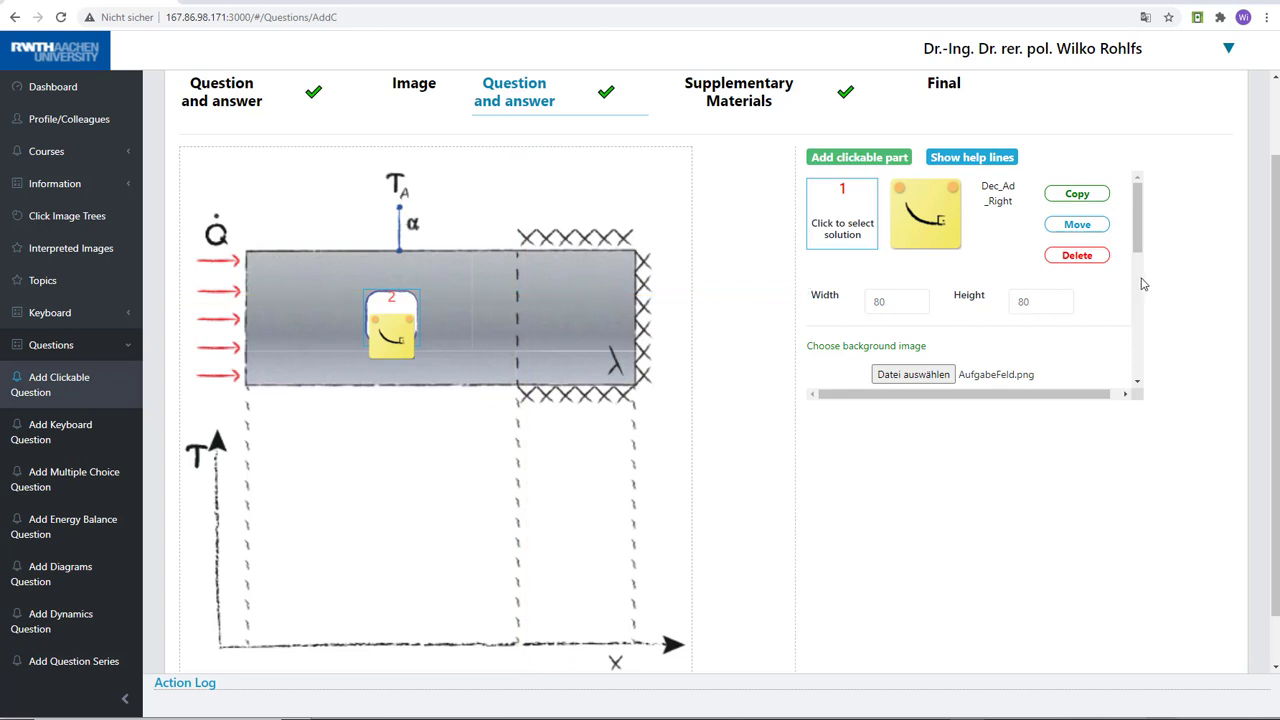
pyautogui.moveTo(1139, 236); pyautogui.dragTo(1138, 322)
pyautogui.click(1074, 251)
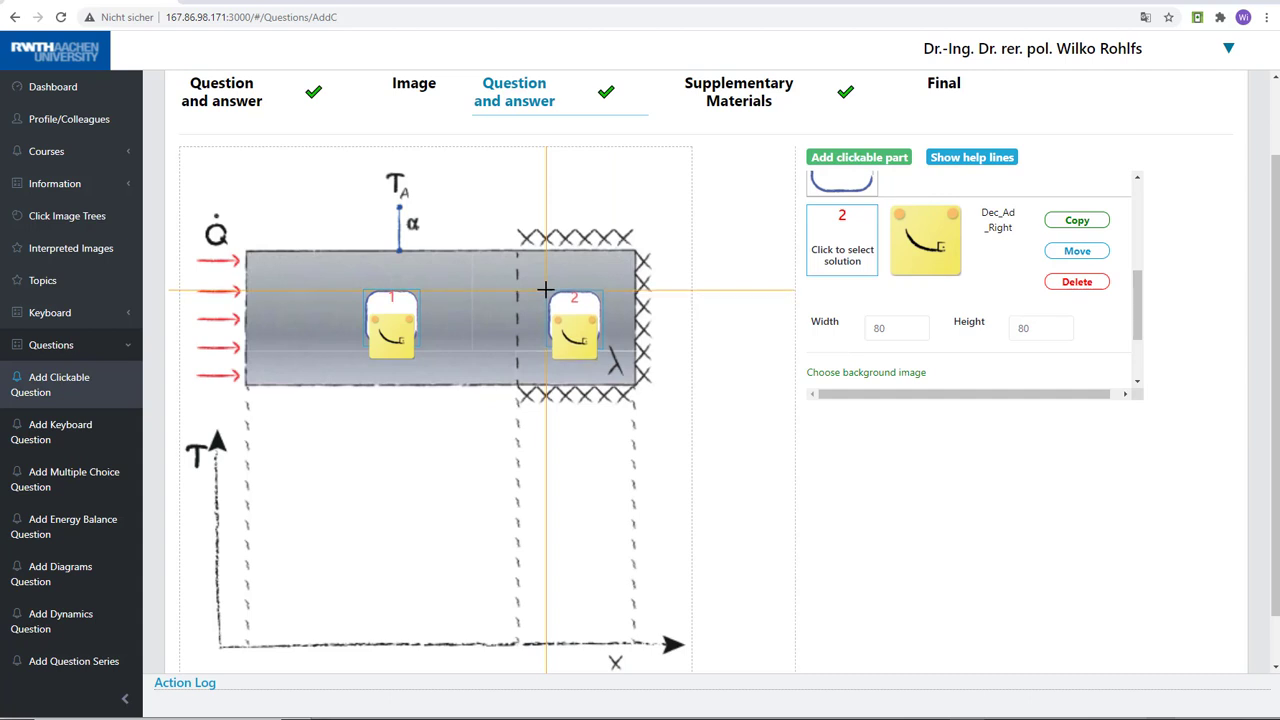
pyautogui.click(545, 289)
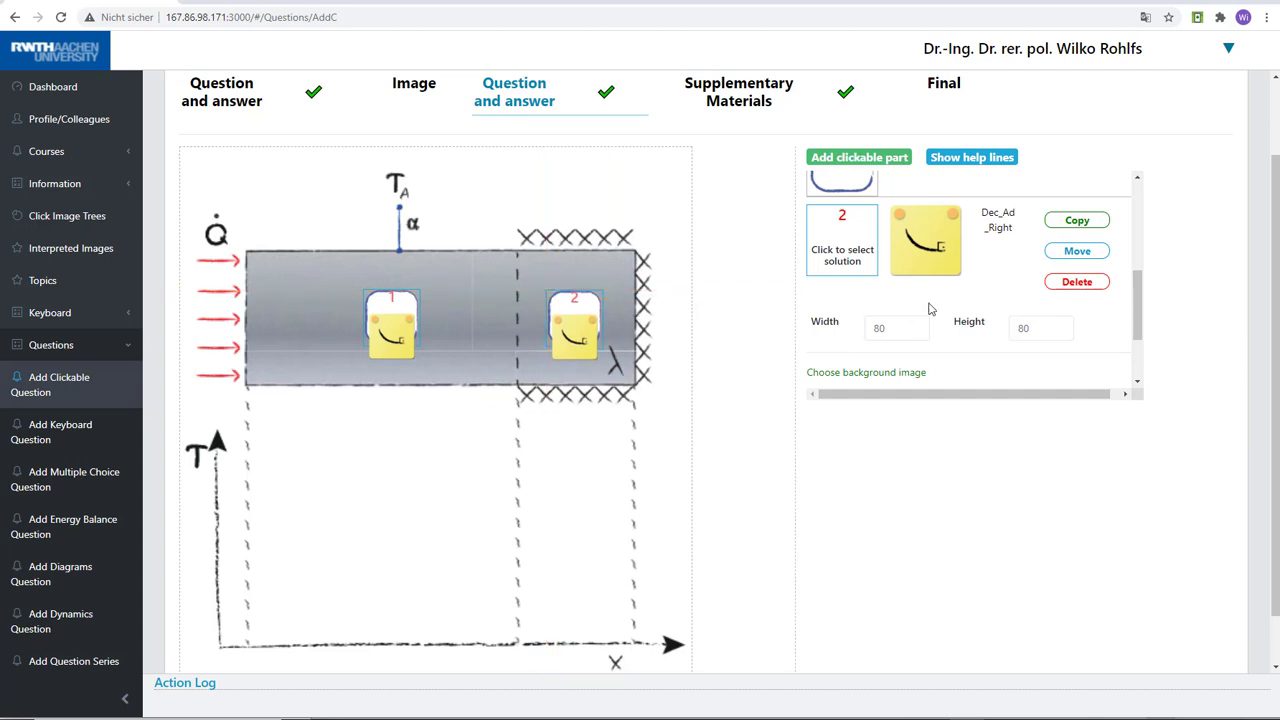
# Set the solution of clickable part 2 to the temperature profile Equal with the variant Eq_Lin
pyautogui.click(843, 249)
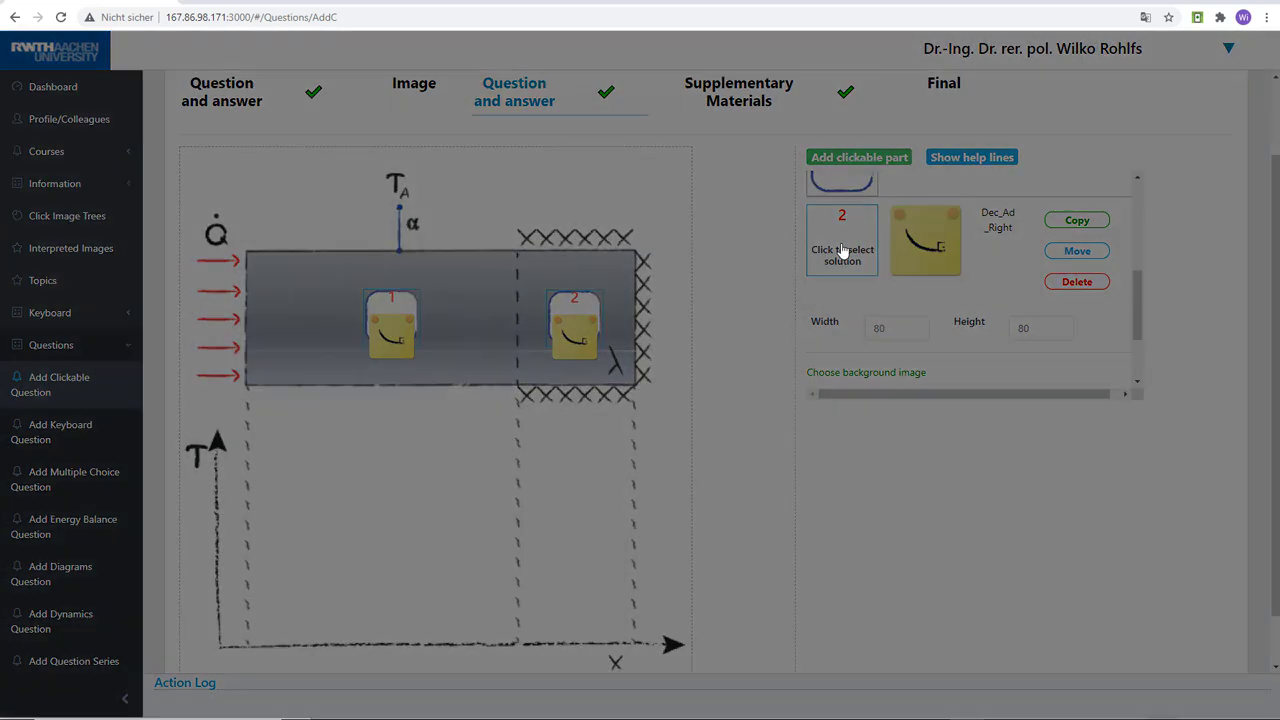
pyautogui.click(339, 270)
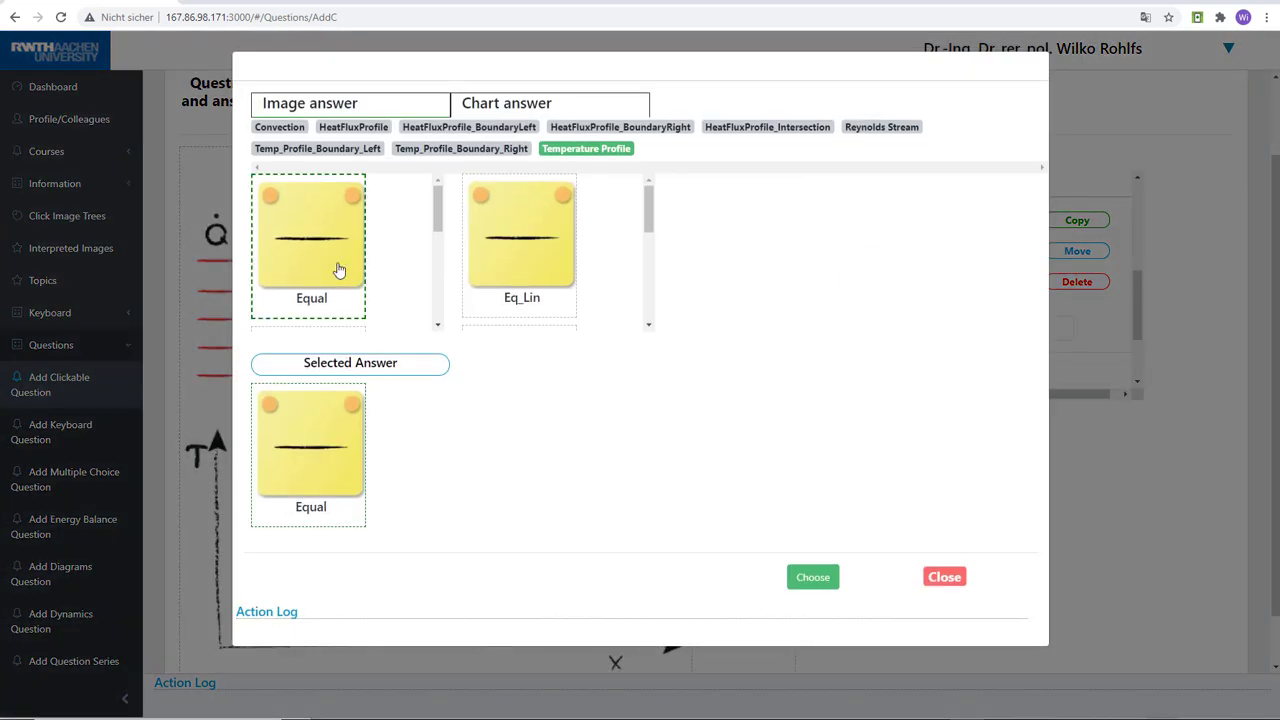
pyautogui.click(491, 250)
pyautogui.click(811, 580)
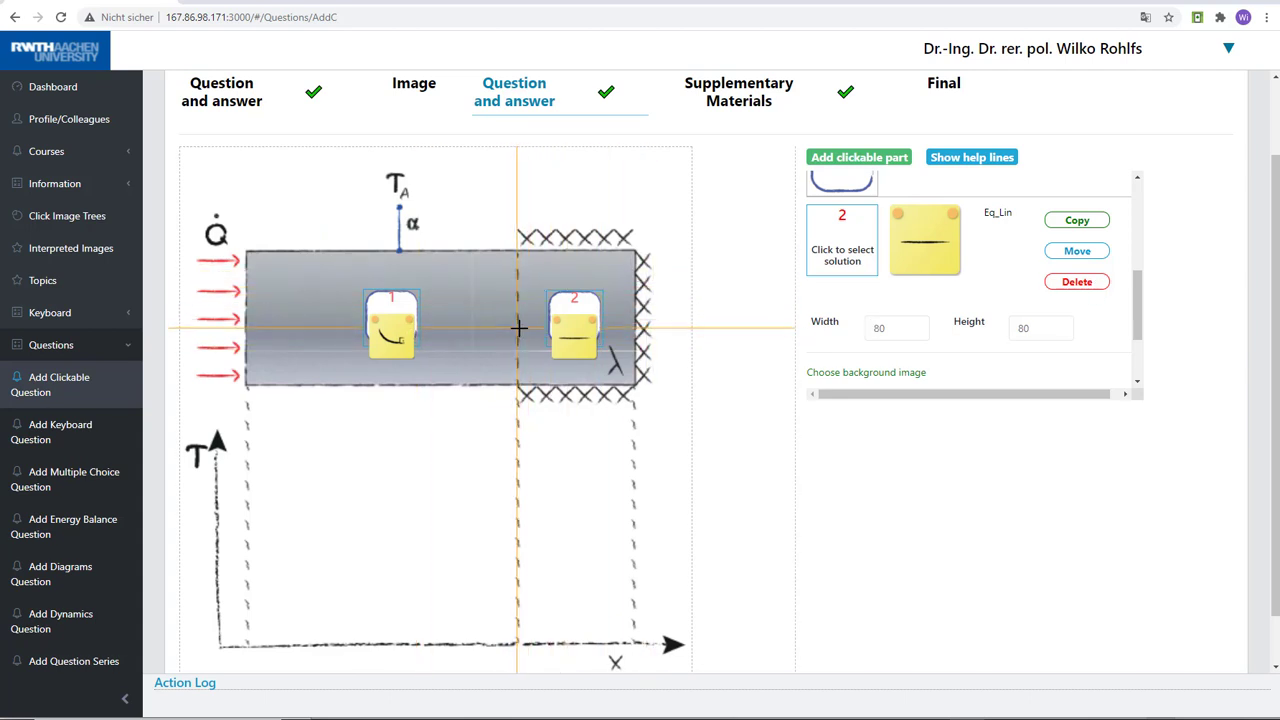
# Copy clickable part 2 and place the copy on the dashed line between the two existing parts
pyautogui.click(1076, 221)
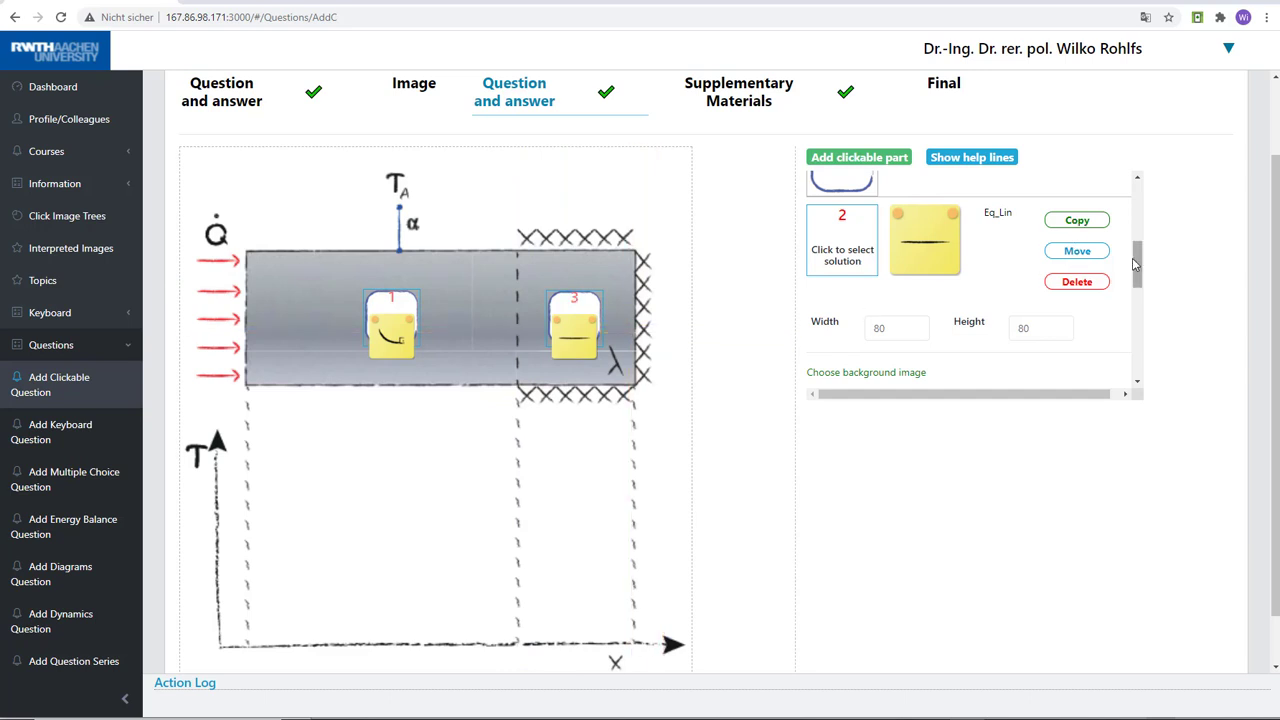
pyautogui.moveTo(1136, 280); pyautogui.dragTo(1135, 308)
pyautogui.scroll(-1, 1125, 312)
pyautogui.moveTo(587, 298); pyautogui.dragTo(491, 297)
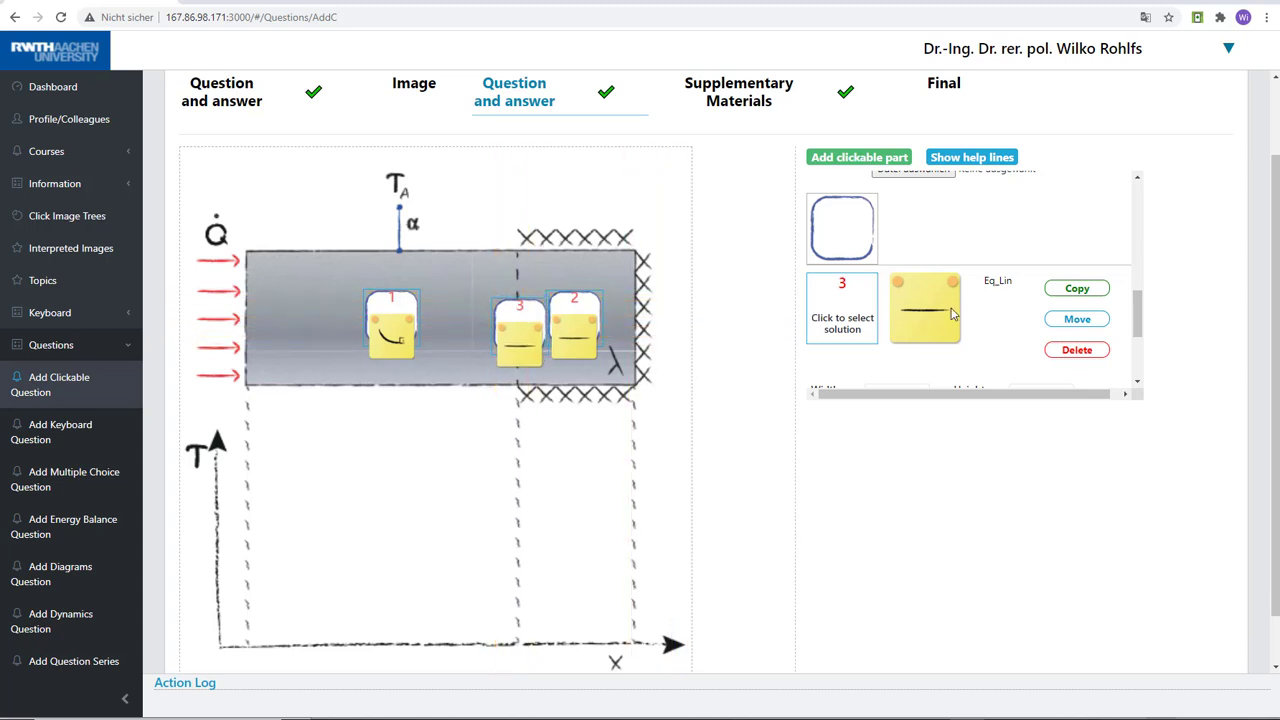
# Set the width and height of clickable part 3 to 60 and recentre the part on the dashed line
pyautogui.scroll(-2, 1118, 319)
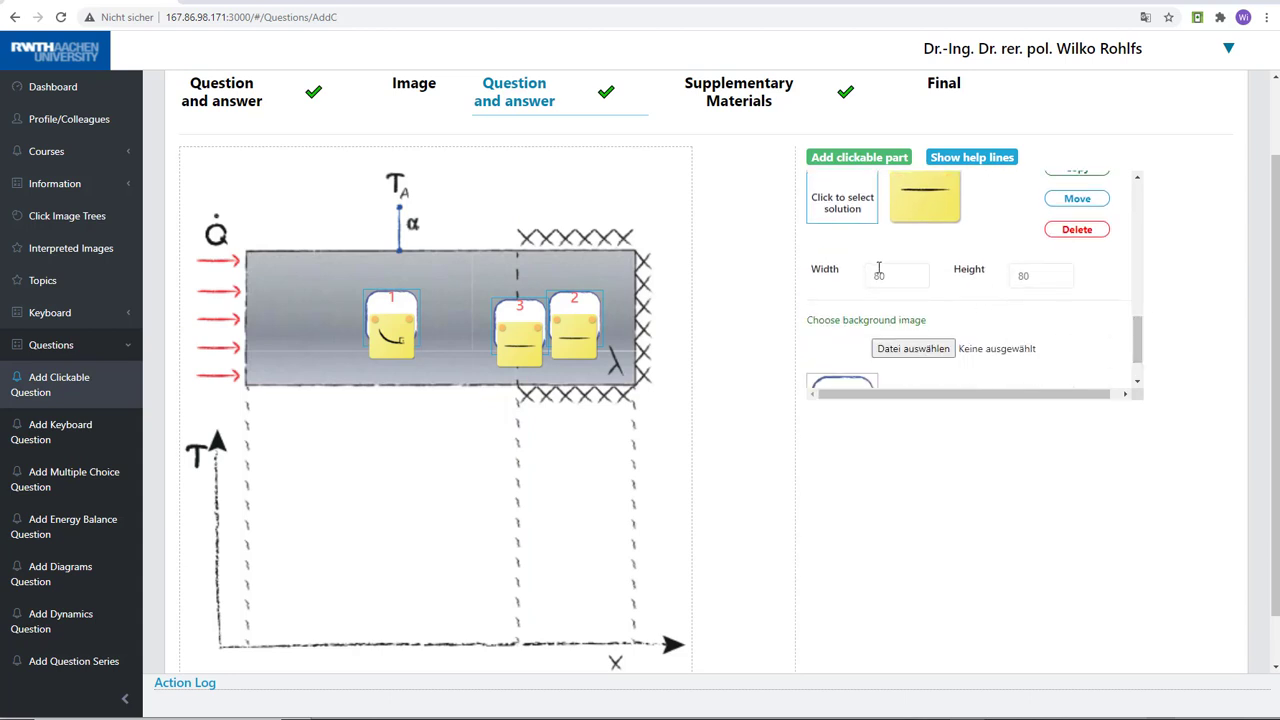
pyautogui.moveTo(898, 278); pyautogui.dragTo(851, 279)
pyautogui.write('60')
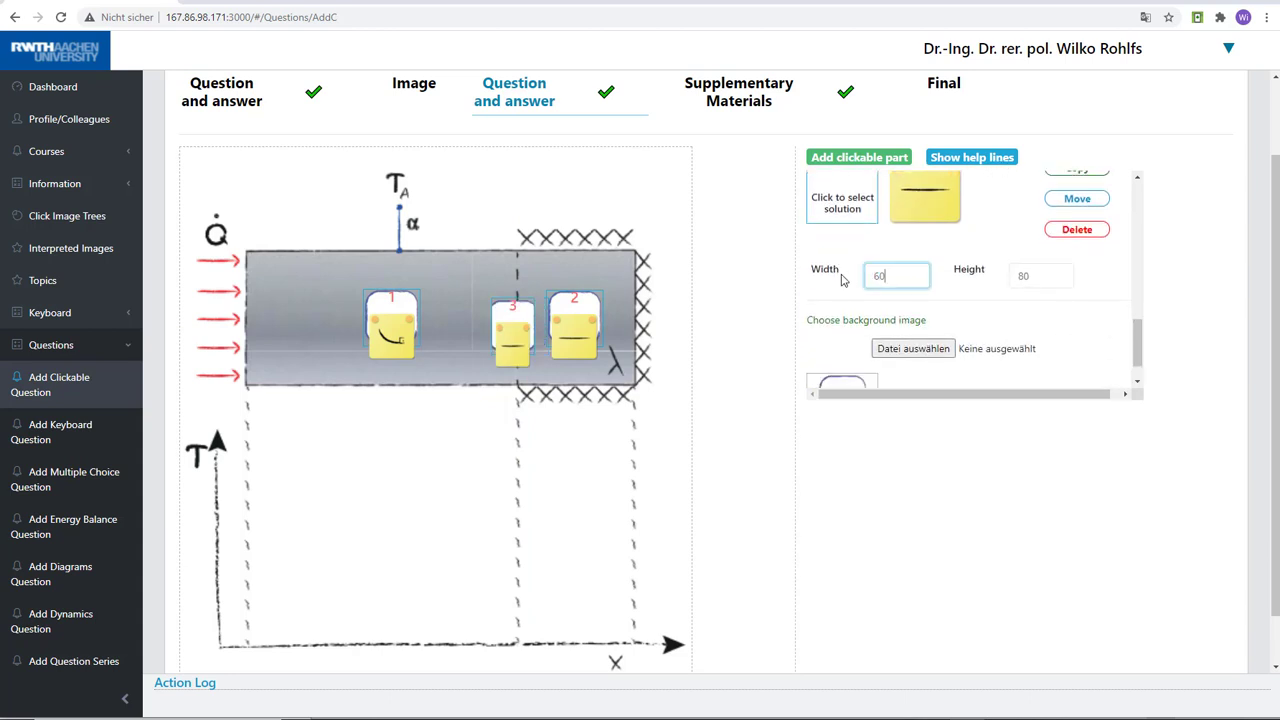
pyautogui.moveTo(1037, 281); pyautogui.dragTo(972, 283)
pyautogui.write('6')
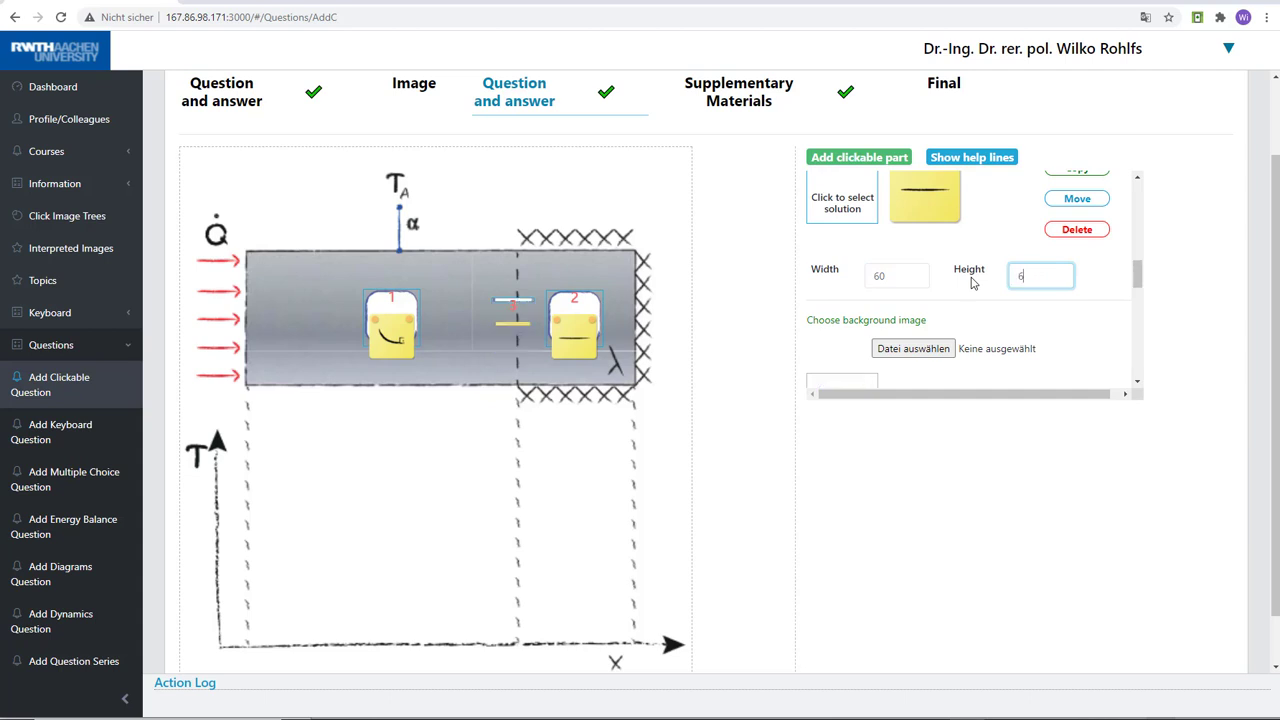
pyautogui.write('0')
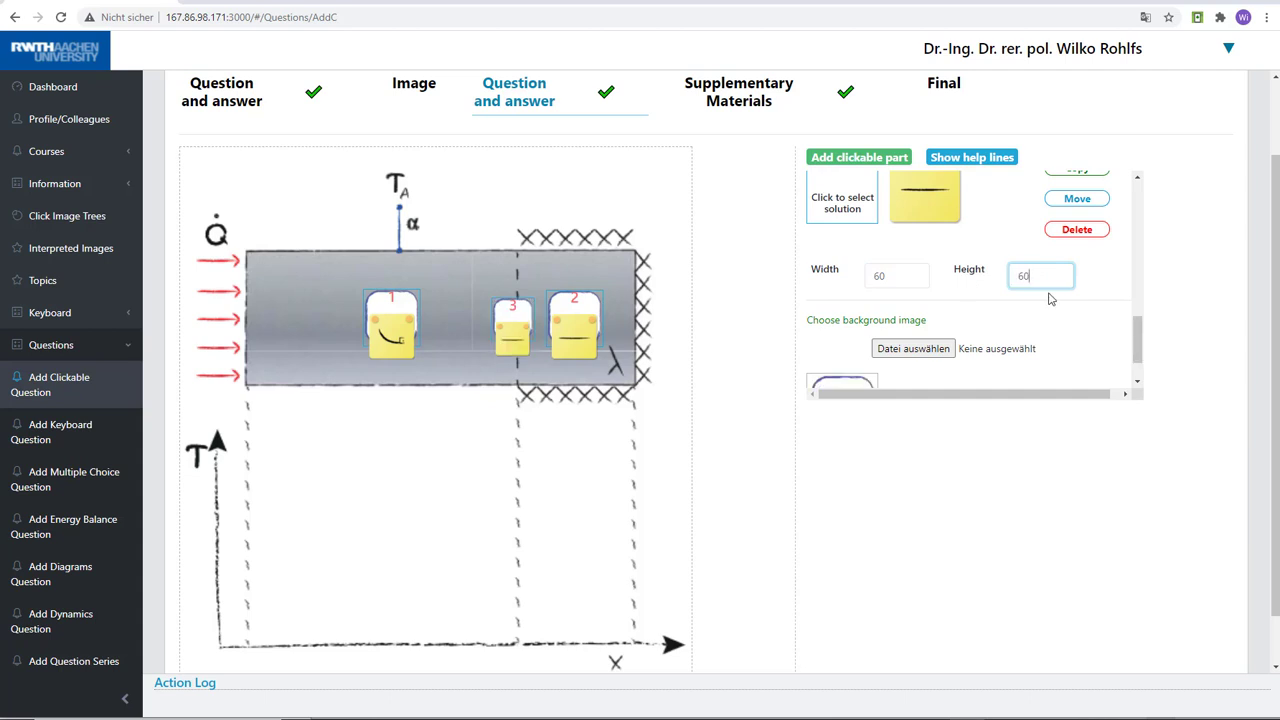
pyautogui.click(1071, 204)
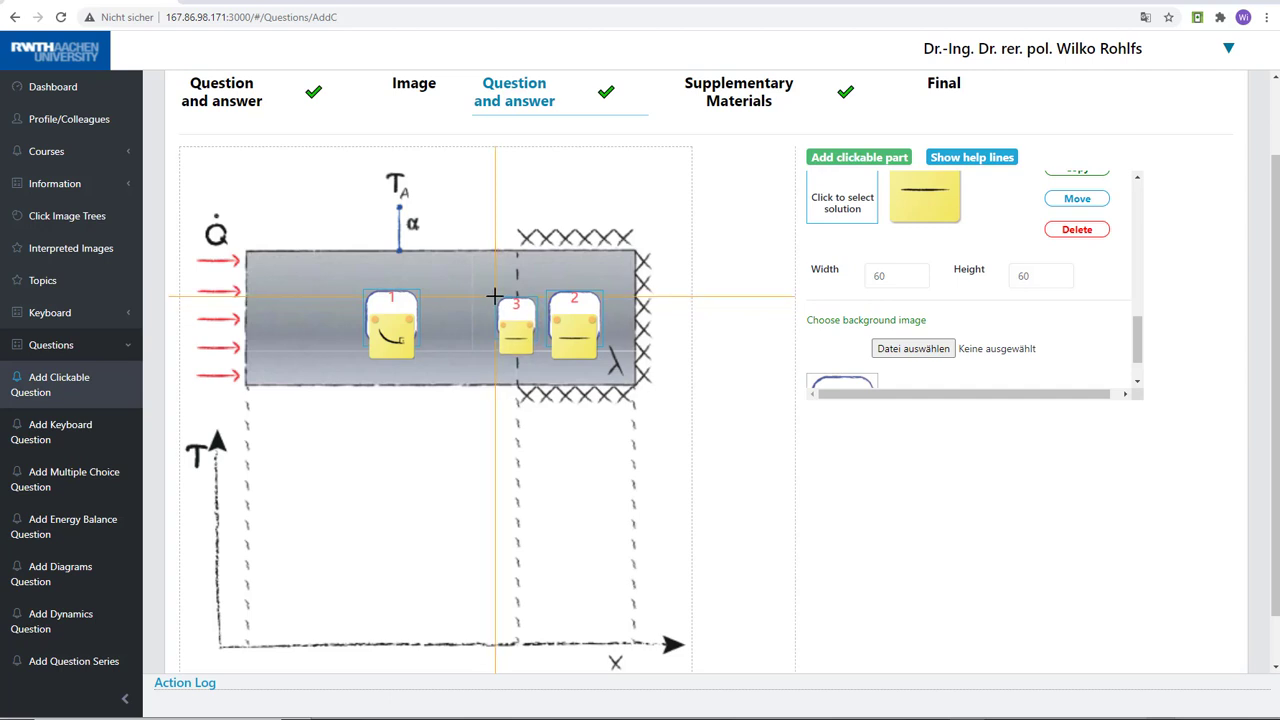
pyautogui.click(495, 296)
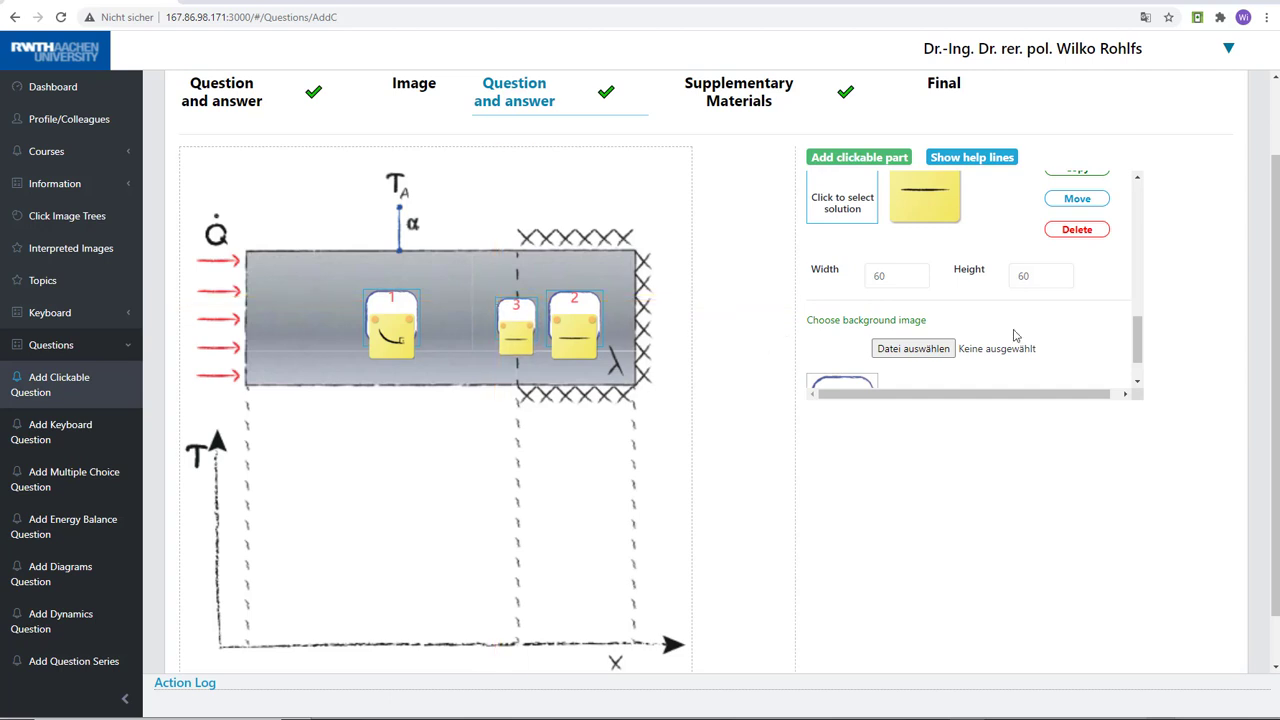
# Set the solution of clickable part 3 to the chart answer ZeroZero from the Temperature at transition category
pyautogui.moveTo(1140, 345)
pyautogui.mouseDown()
pyautogui.moveTo(1145, 370)
pyautogui.moveTo(1140, 323)
pyautogui.mouseUp()
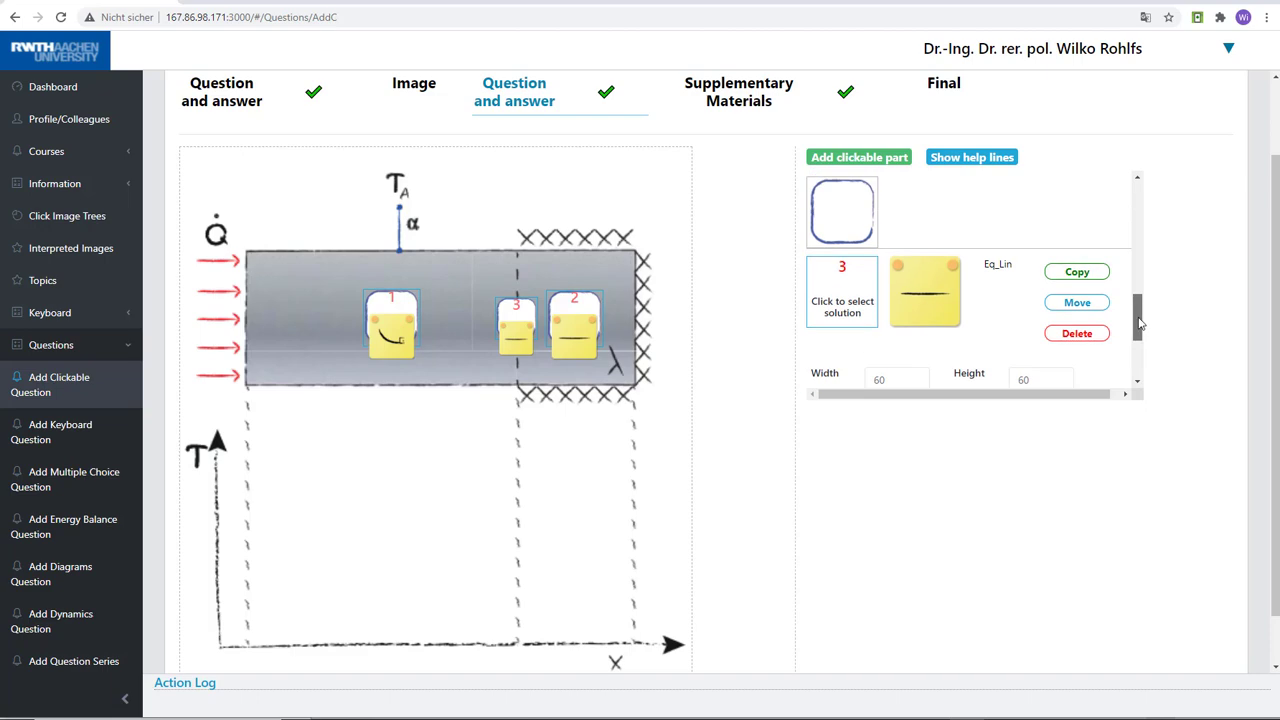
pyautogui.click(845, 306)
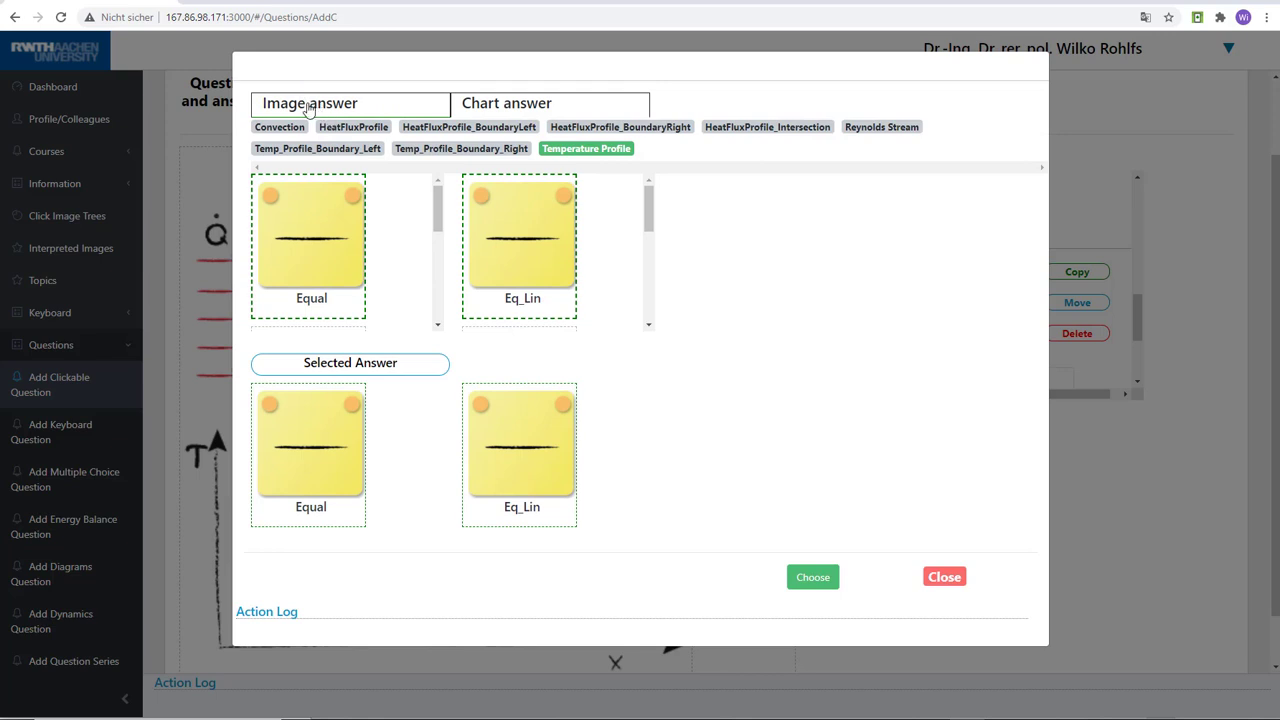
pyautogui.click(518, 110)
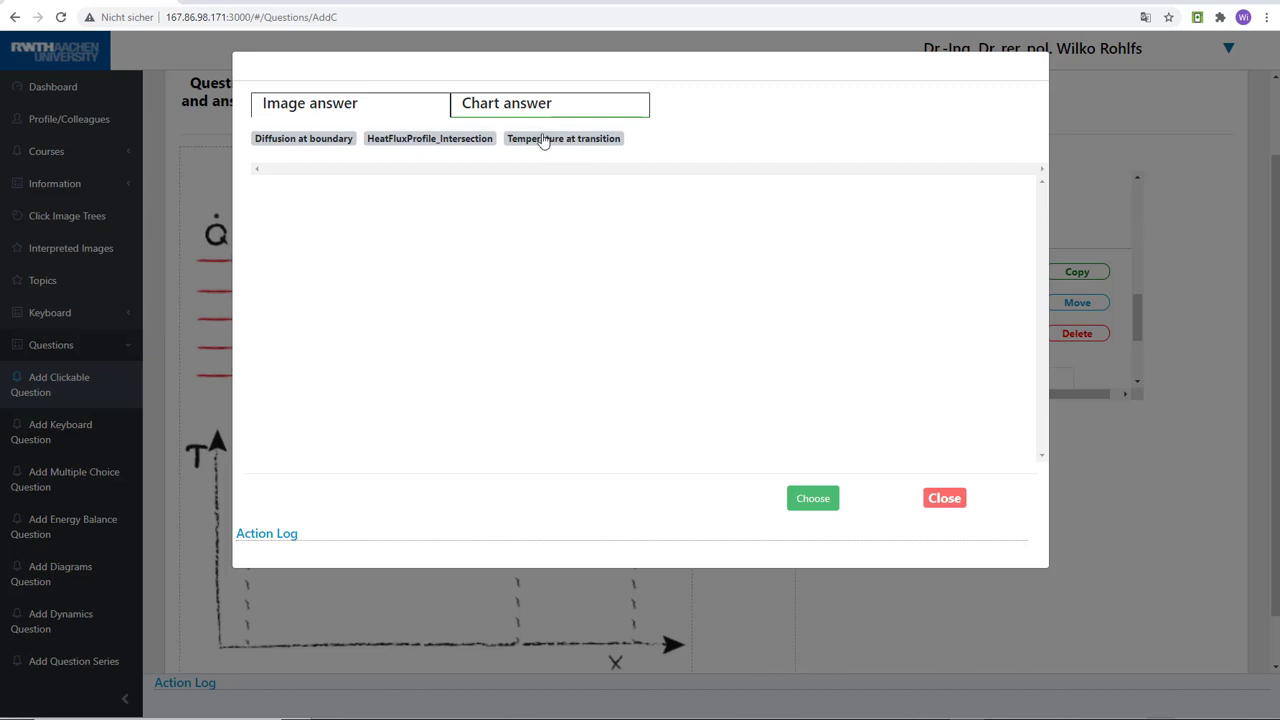
pyautogui.click(543, 140)
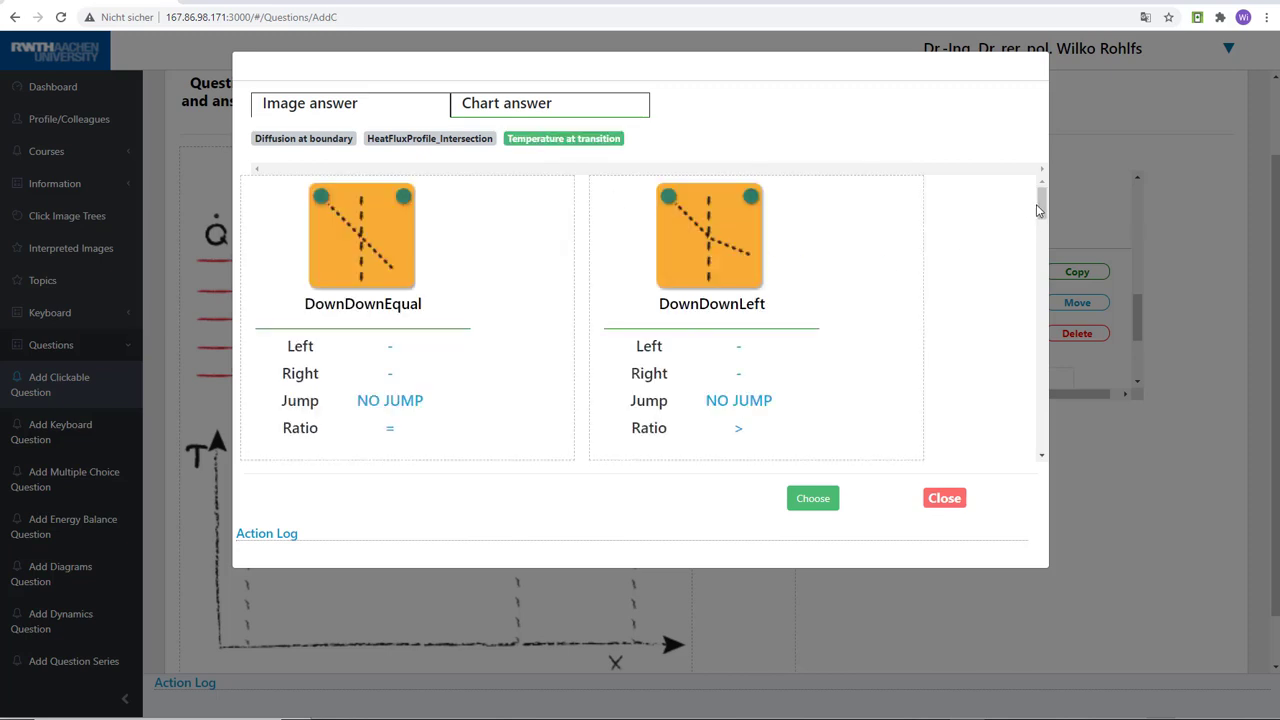
pyautogui.moveTo(1038, 210); pyautogui.dragTo(1051, 402)
pyautogui.click(325, 263)
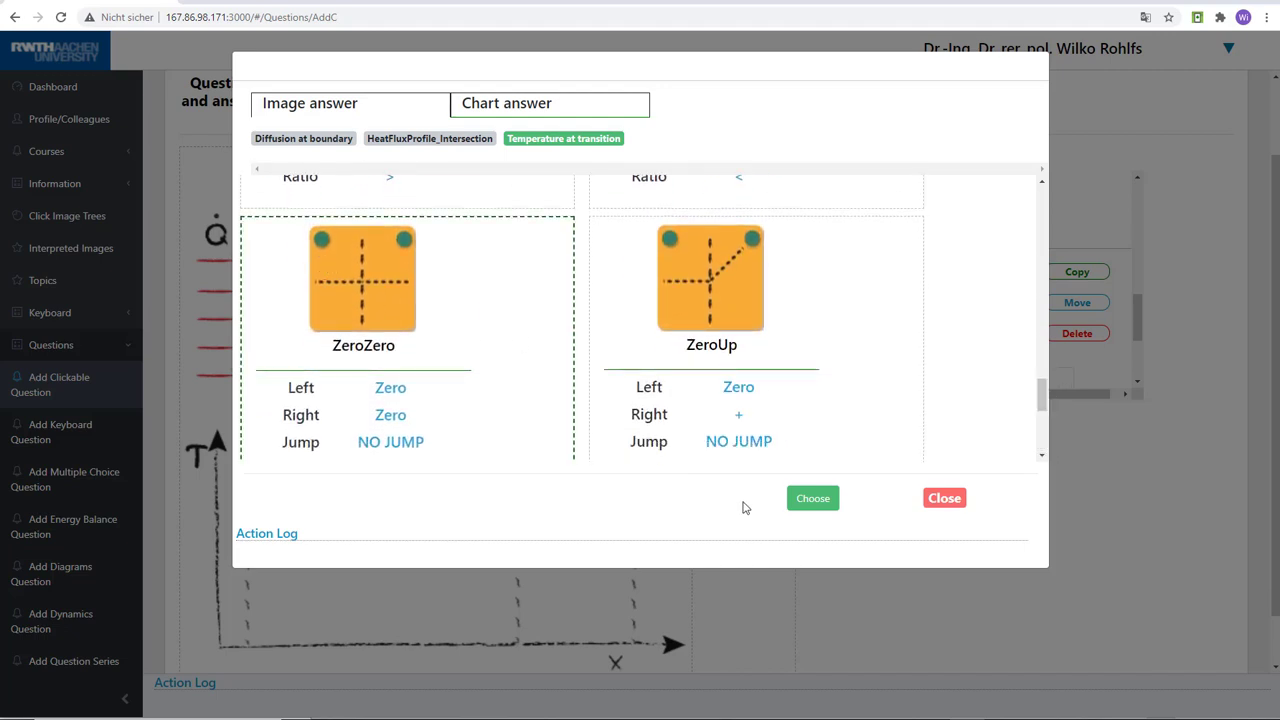
pyautogui.click(807, 502)
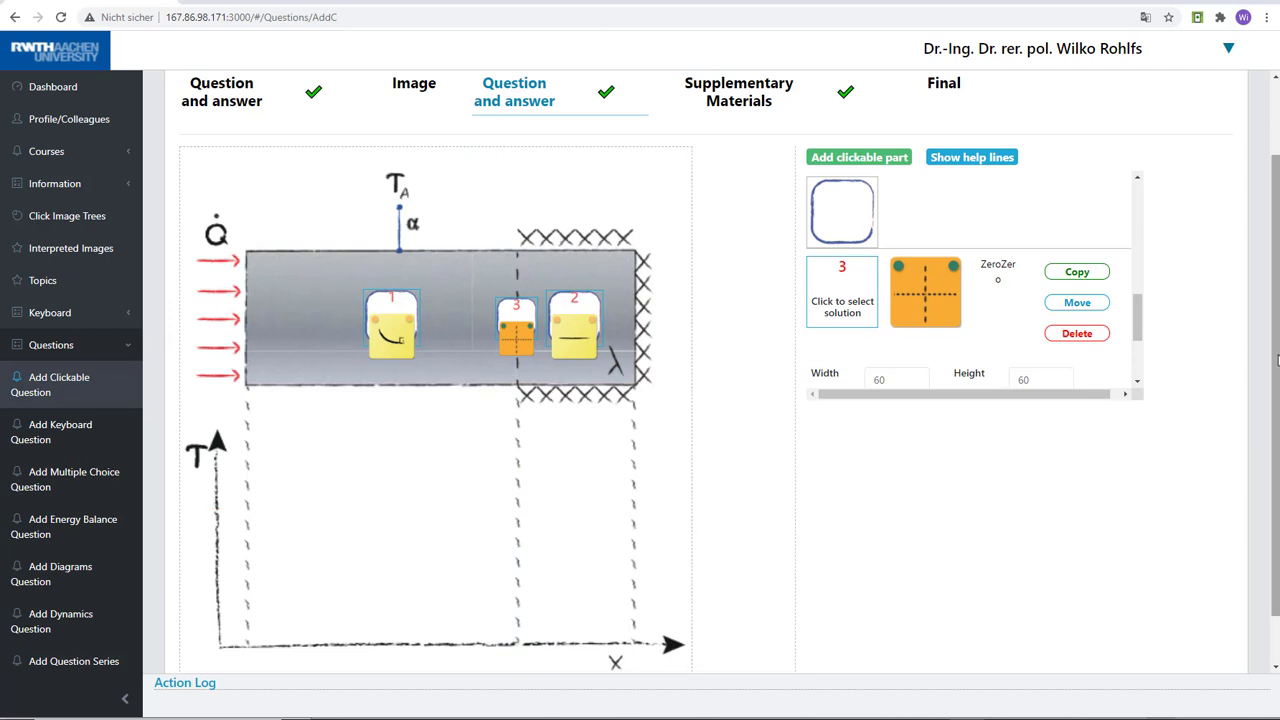
# Look through the optional supplementary materials stage and check the data validity of all stages in the final overview
pyautogui.scroll(1, 1276, 360)
pyautogui.click(762, 178)
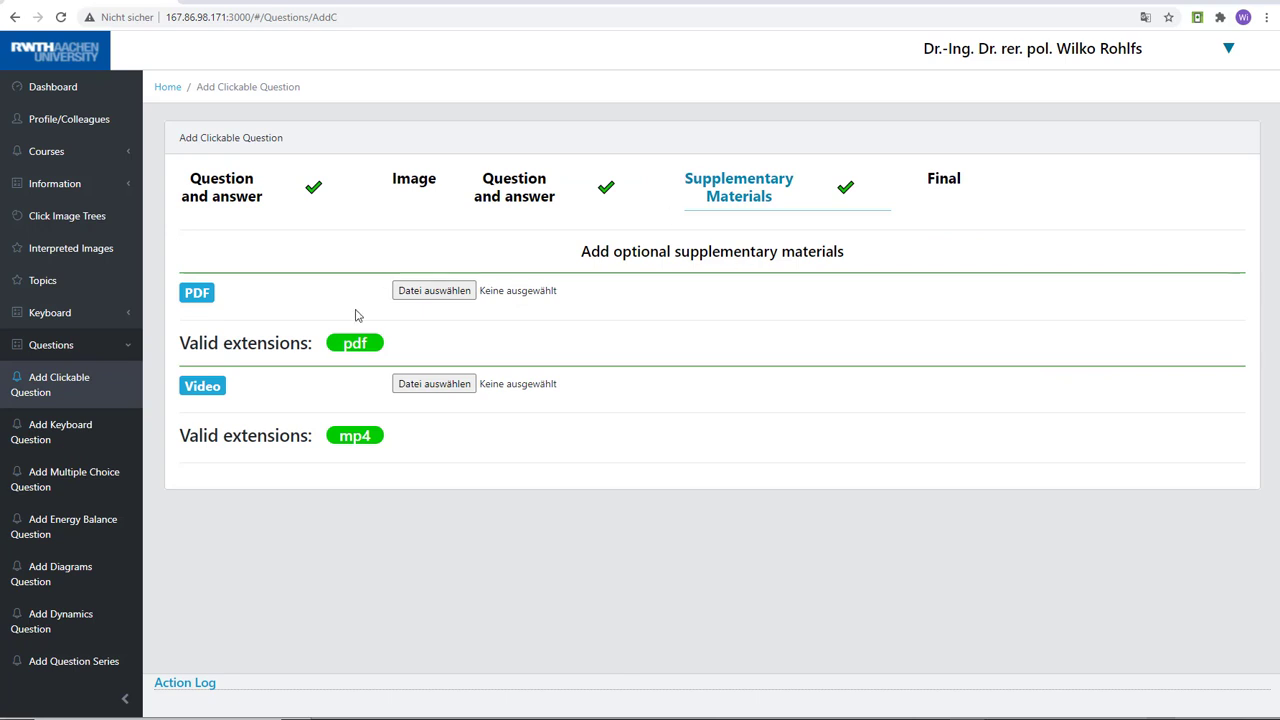
pyautogui.click(945, 180)
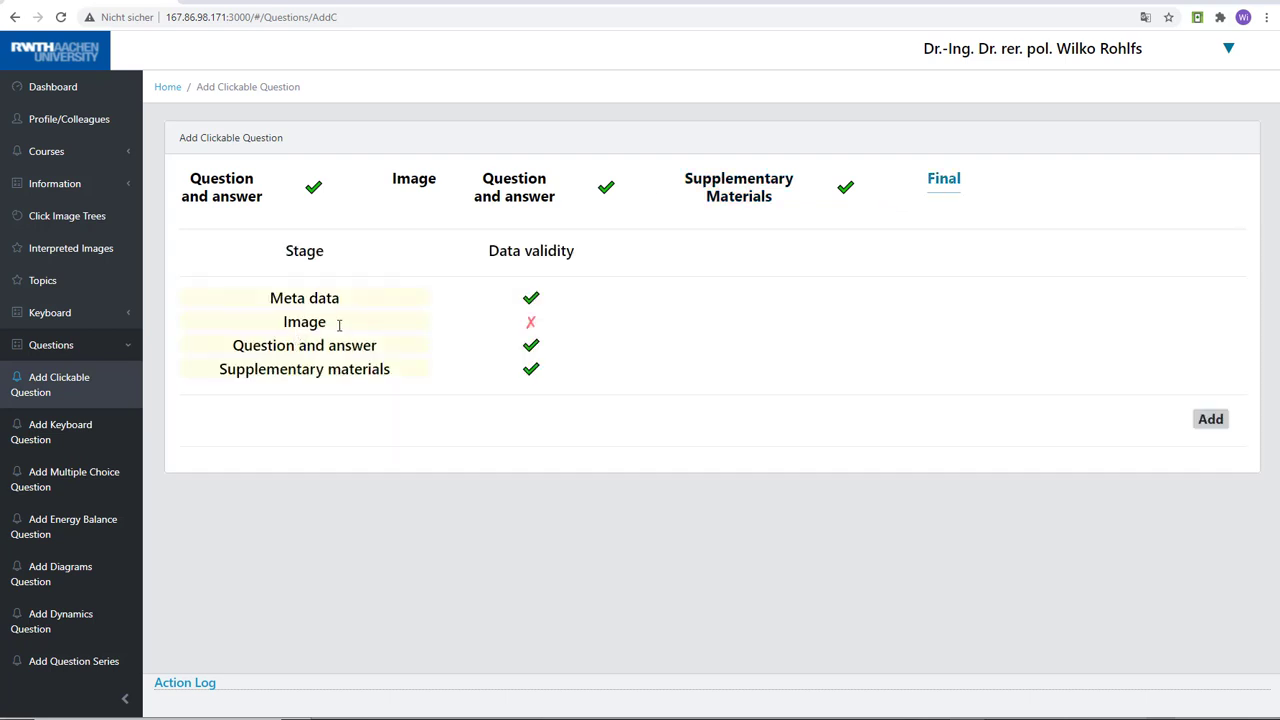
# Select the picture Aufgabe03.jpg again as the question's image and add the completed clickable question from the final overview
pyautogui.click(404, 182)
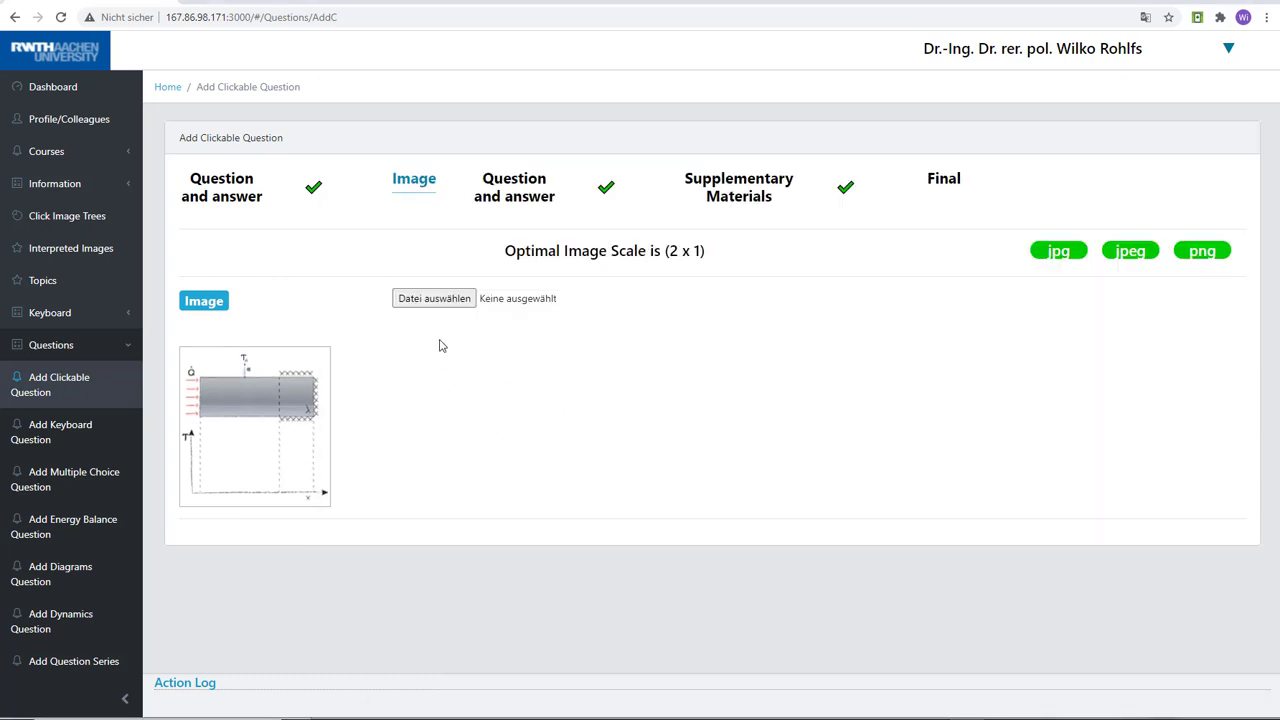
pyautogui.click(436, 299)
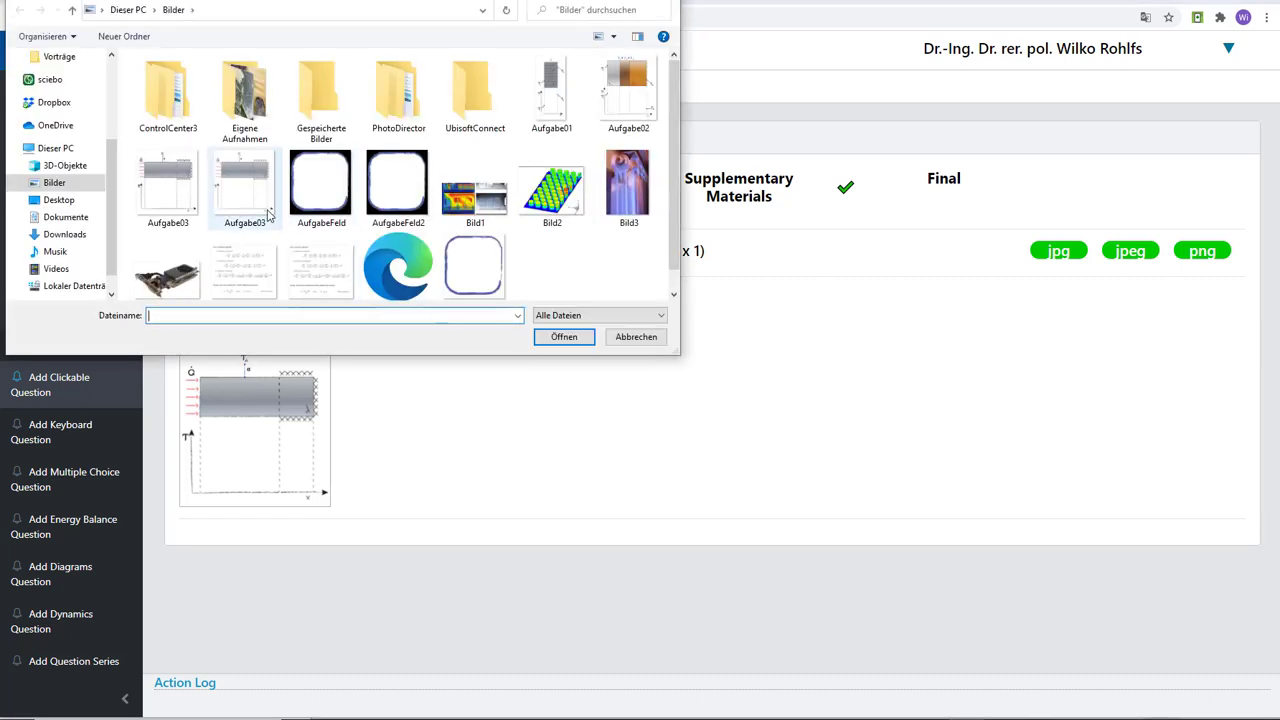
pyautogui.click(192, 198)
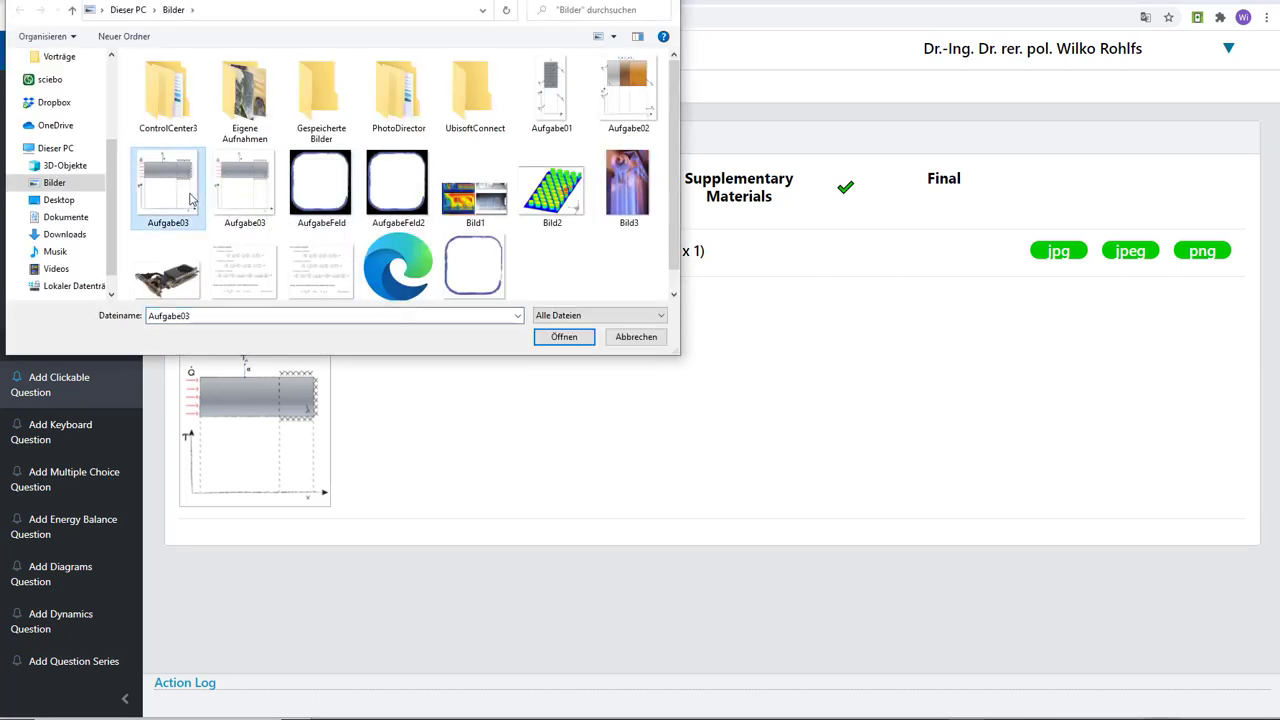
pyautogui.click(537, 338)
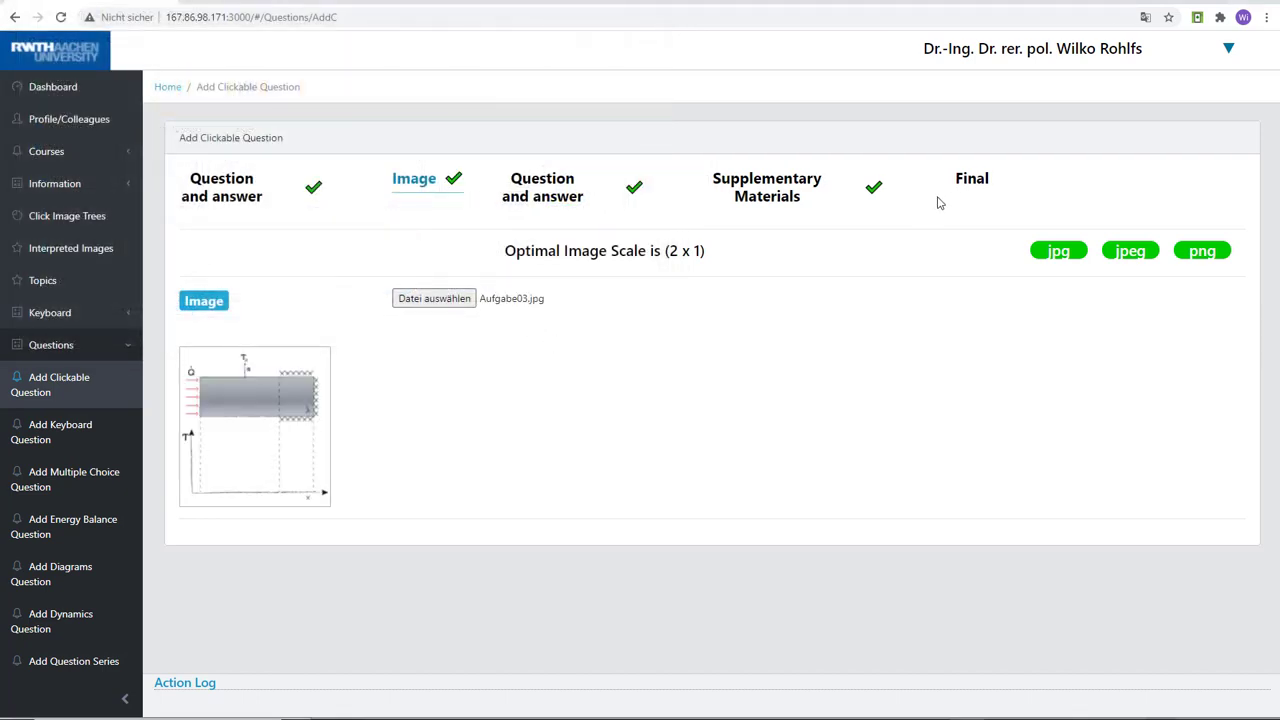
pyautogui.click(968, 190)
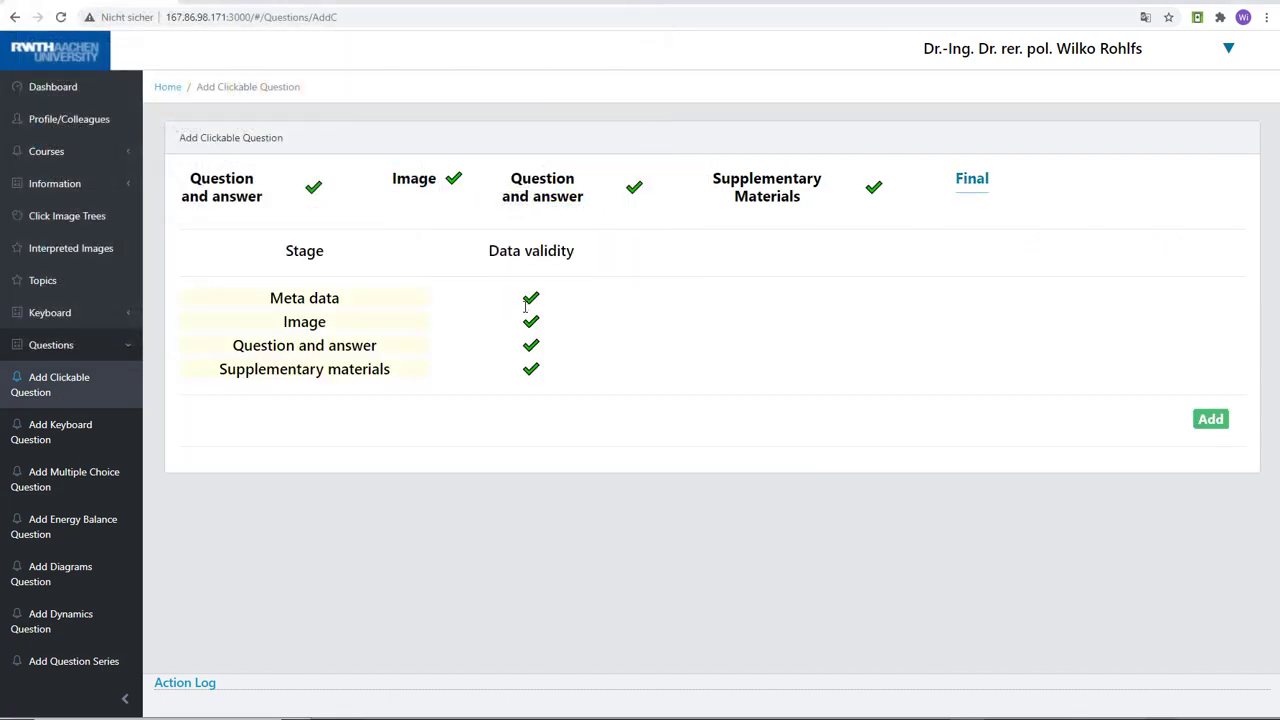
pyautogui.click(1208, 421)
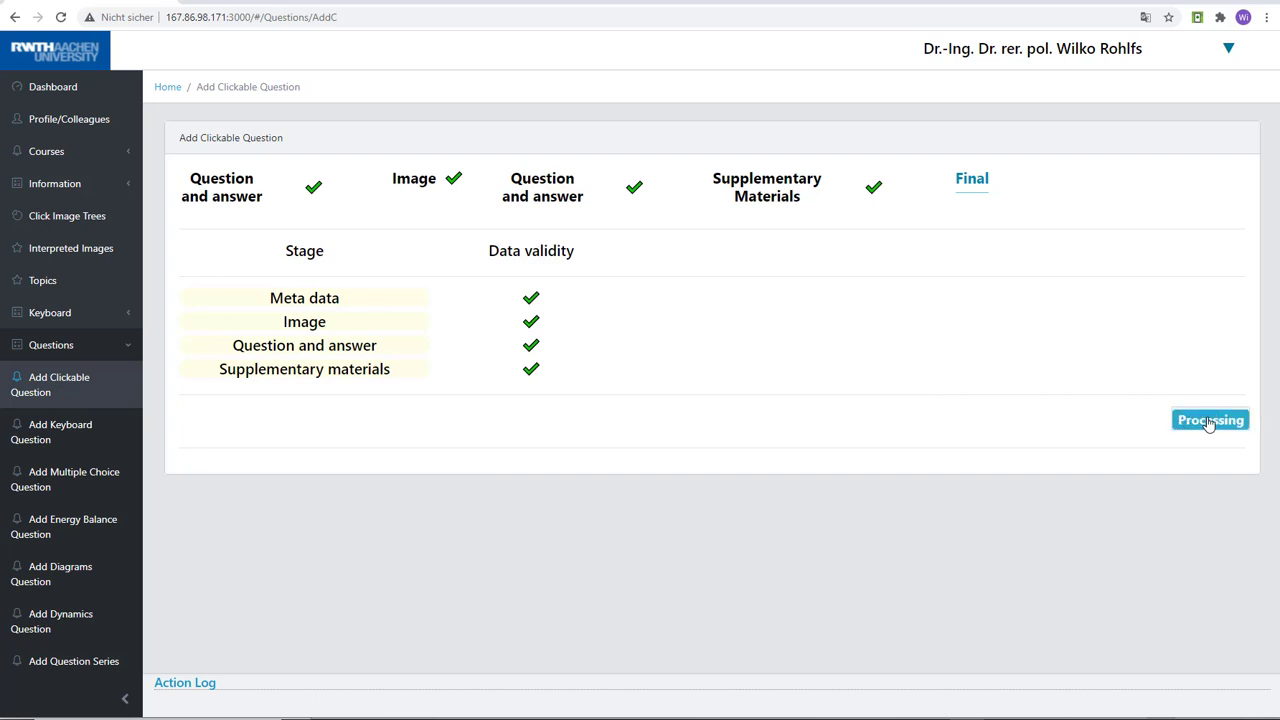